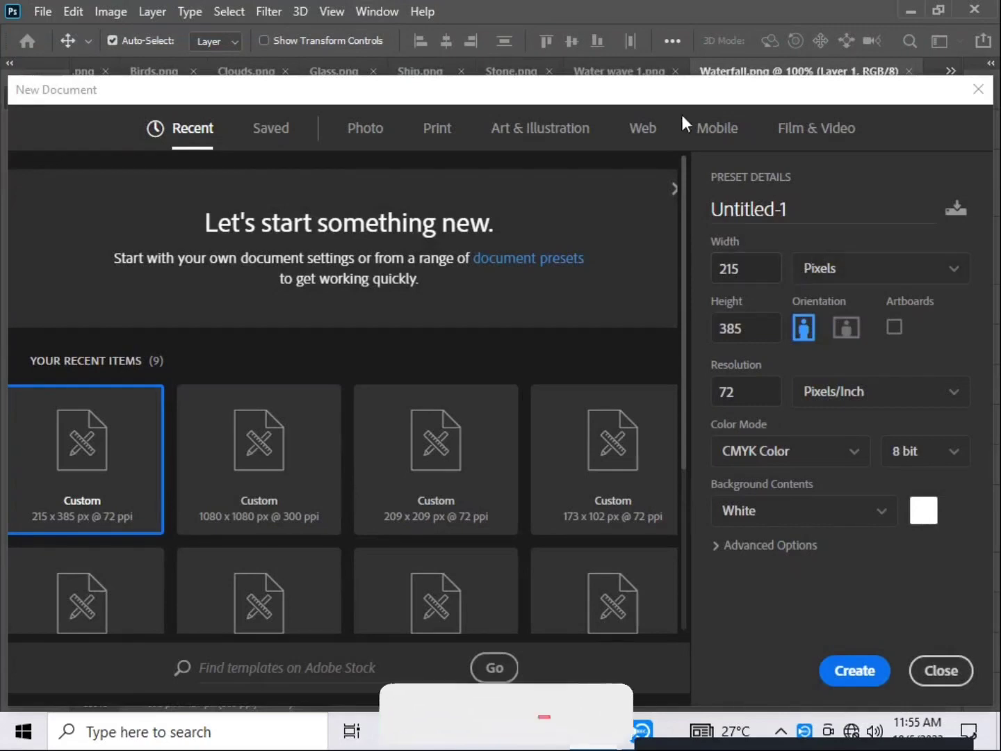
# - Set up a new 3840 × 2160 px, 300 ppi RGB Color document with a white background
pyautogui.moveTo(661, 97); pyautogui.dragTo(666, 72)
pyautogui.click(751, 248)
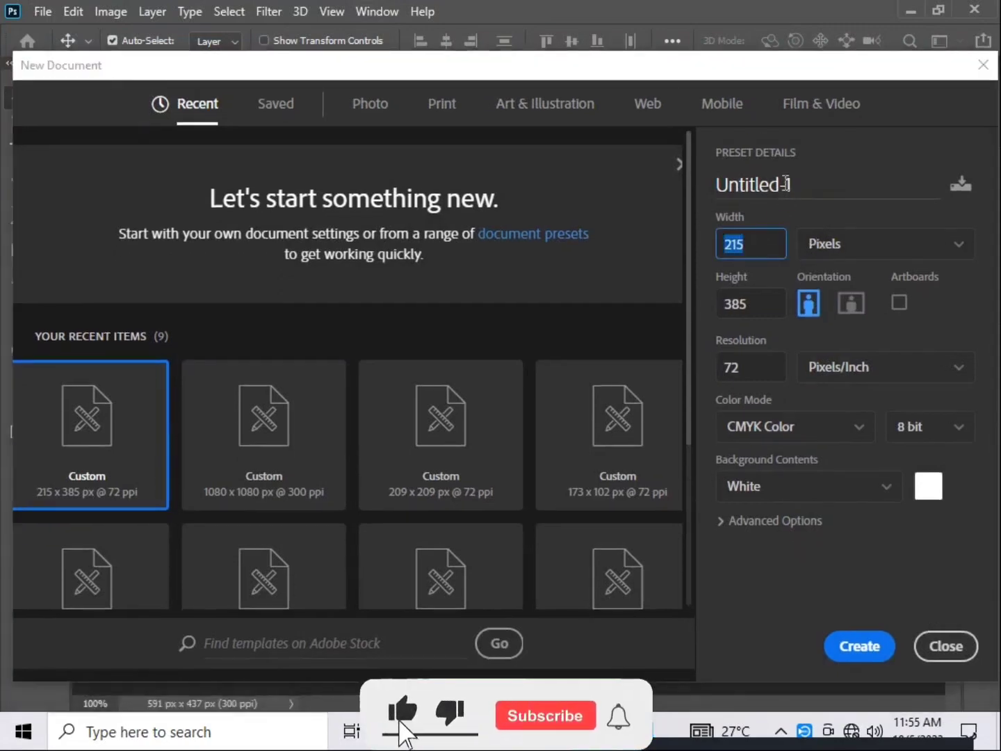
pyautogui.press('BackSpace')
pyautogui.write('3')
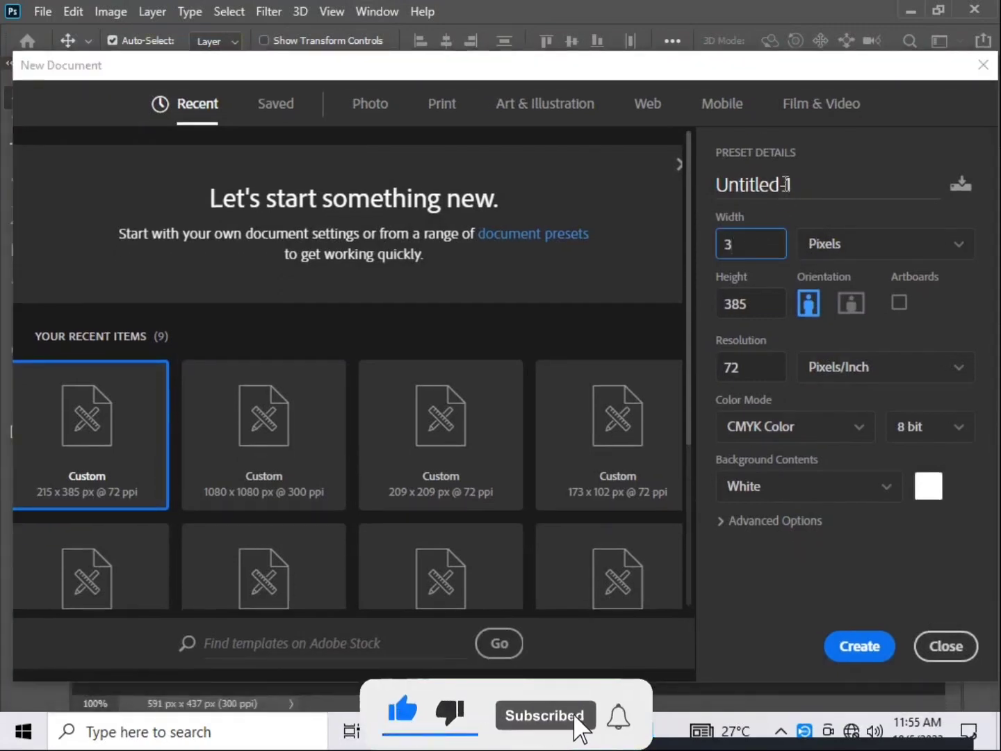
pyautogui.write('840')
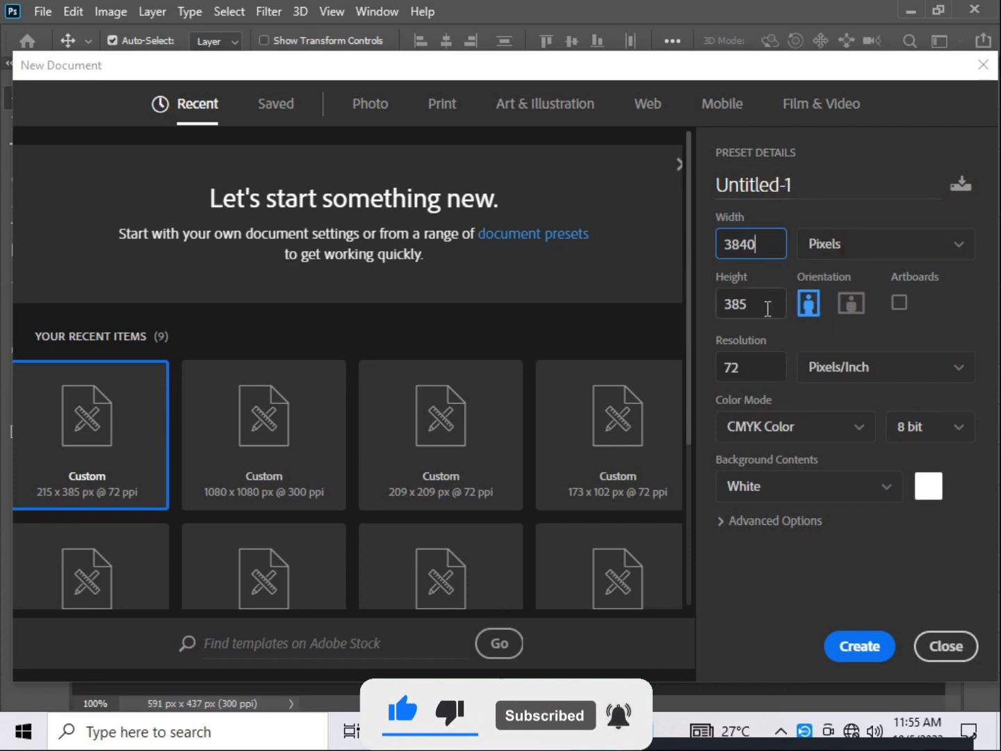
pyautogui.doubleClick(768, 309)
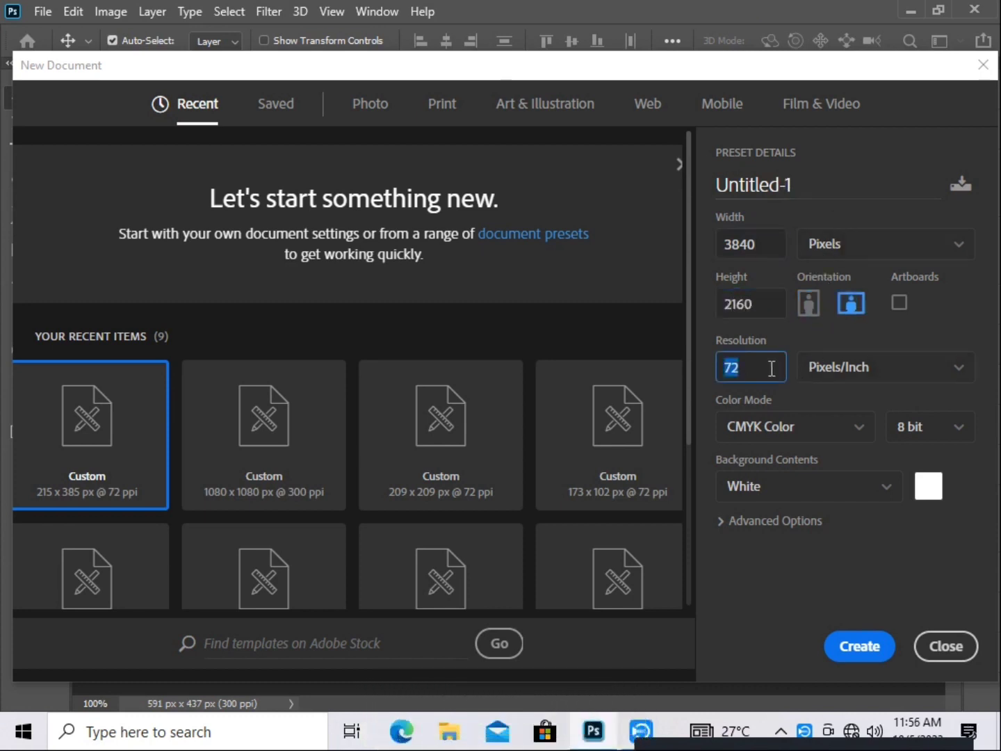
pyautogui.click(750, 366)
pyautogui.write('300')
pyautogui.click(844, 436)
pyautogui.click(793, 533)
pyautogui.click(866, 488)
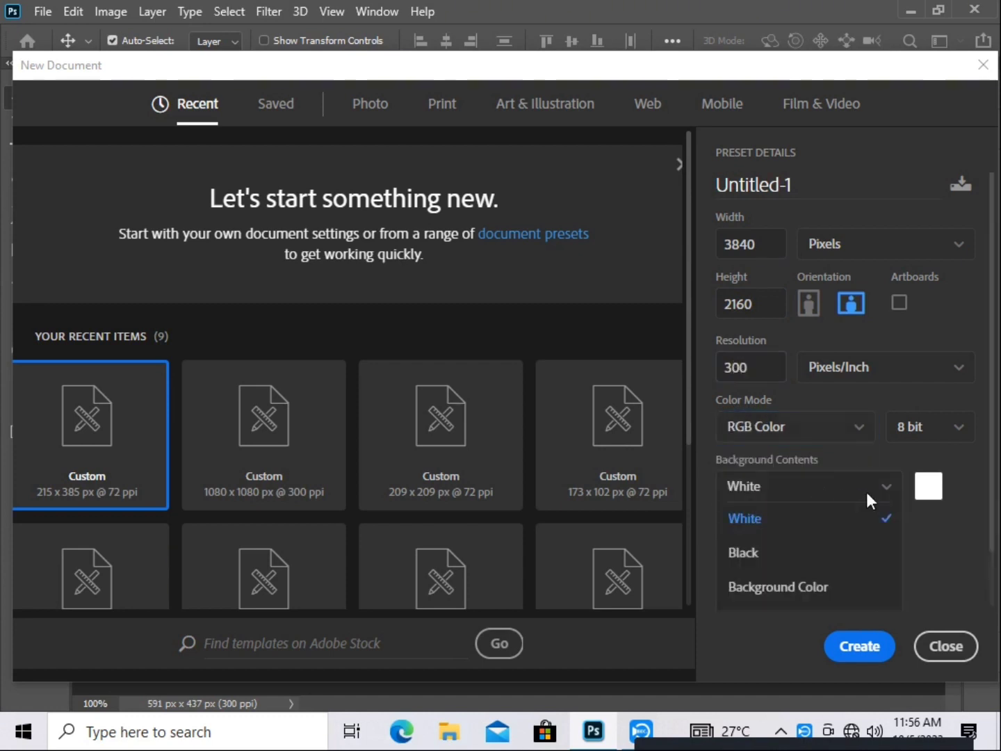
pyautogui.click(864, 514)
# - Create the document and drag the Glass.png image into it as a new layer
pyautogui.click(859, 646)
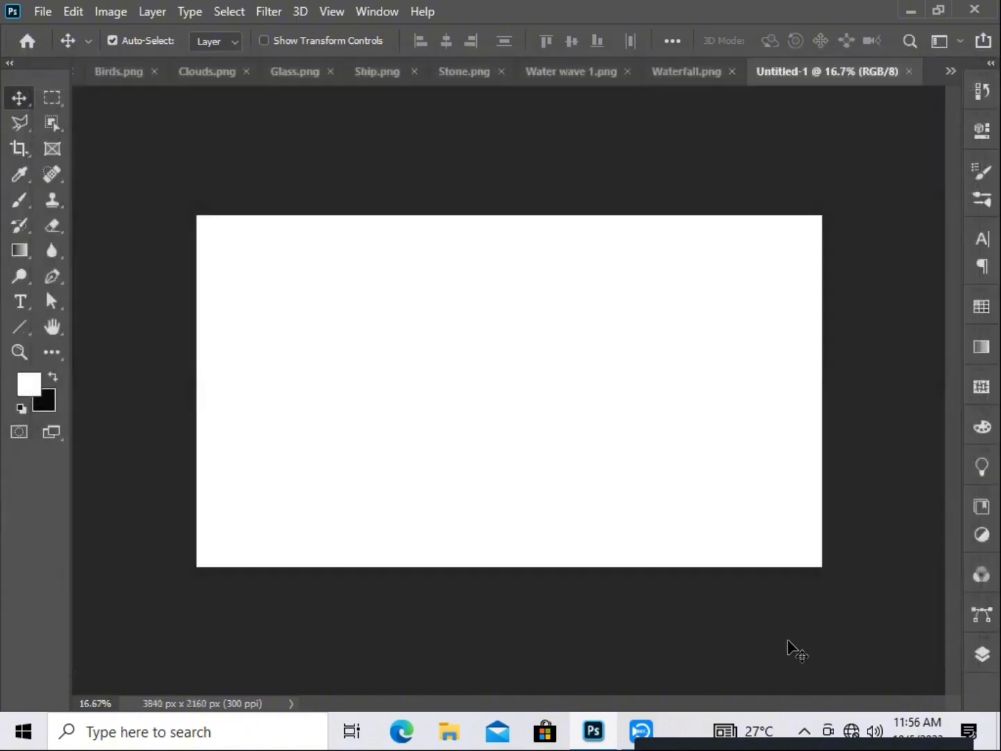
pyautogui.click(950, 71)
pyautogui.click(852, 255)
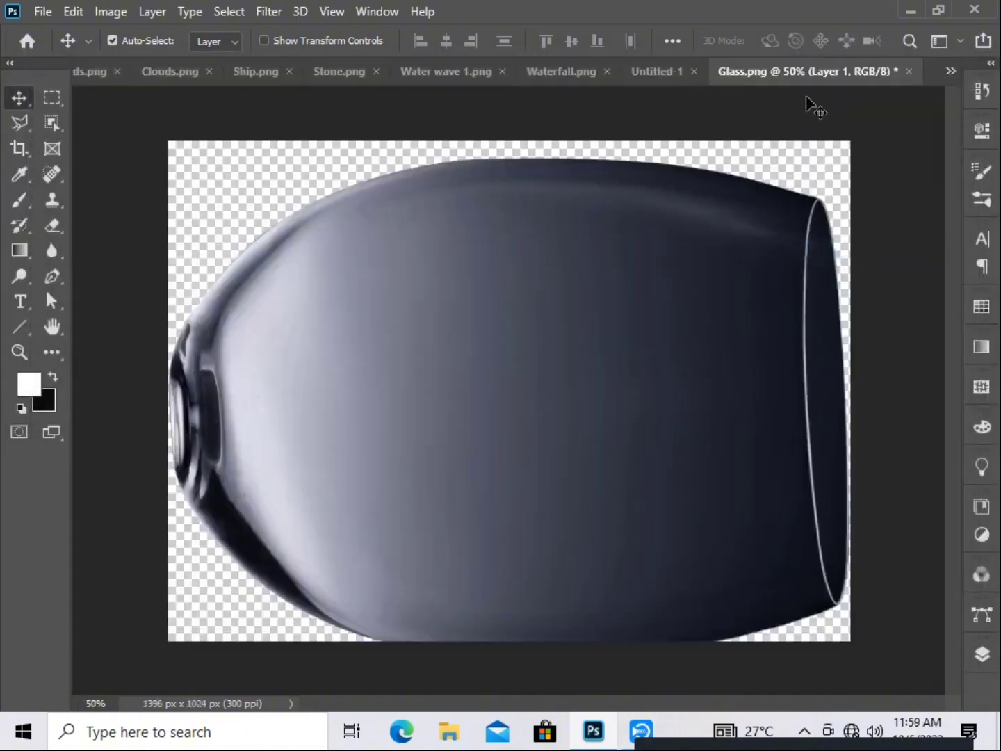
pyautogui.moveTo(811, 105); pyautogui.dragTo(568, 385)
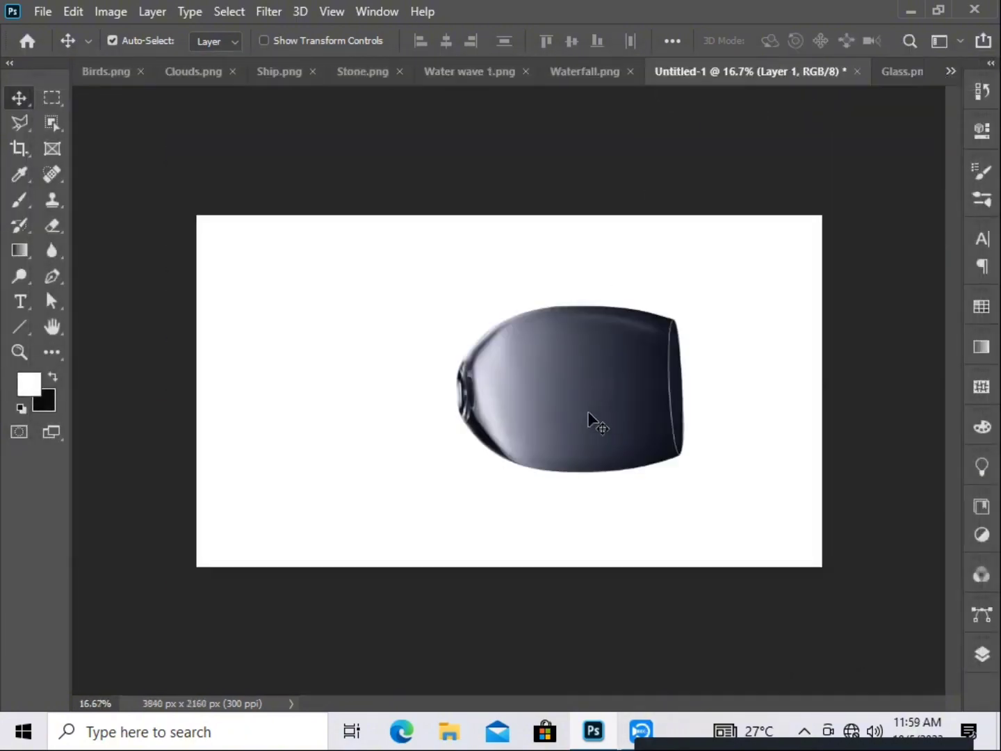
pyautogui.click(982, 654)
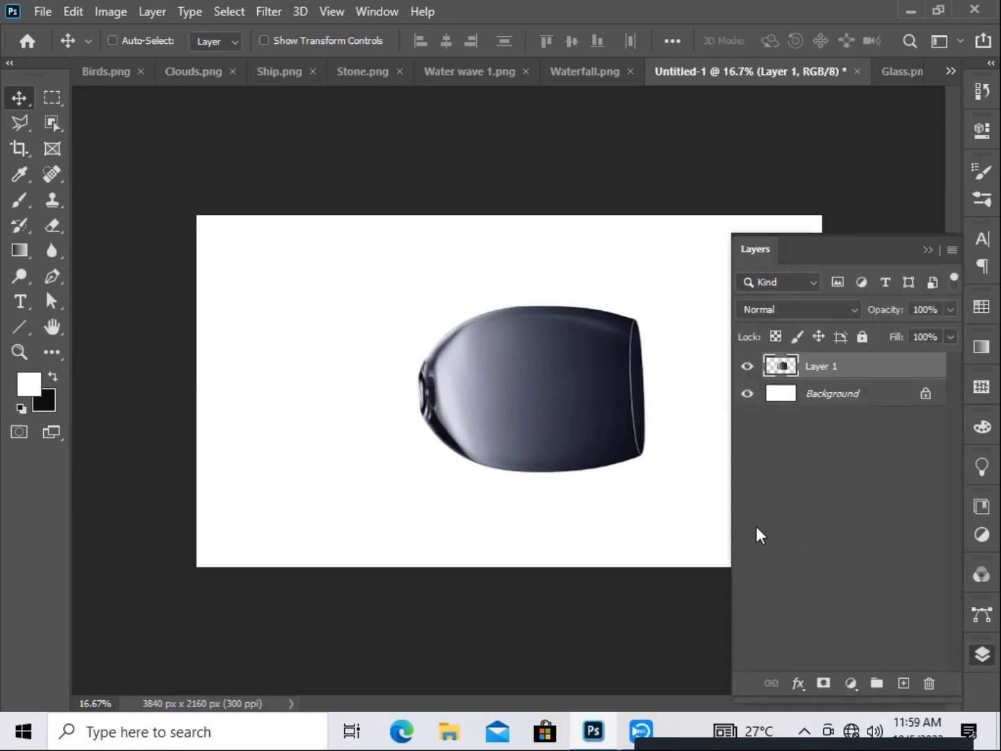
# - Move the glass toward the left of the canvas, shrink it slightly and warp it
pyautogui.hotkey('ctrl', 't')
pyautogui.moveTo(591, 422); pyautogui.dragTo(403, 398)
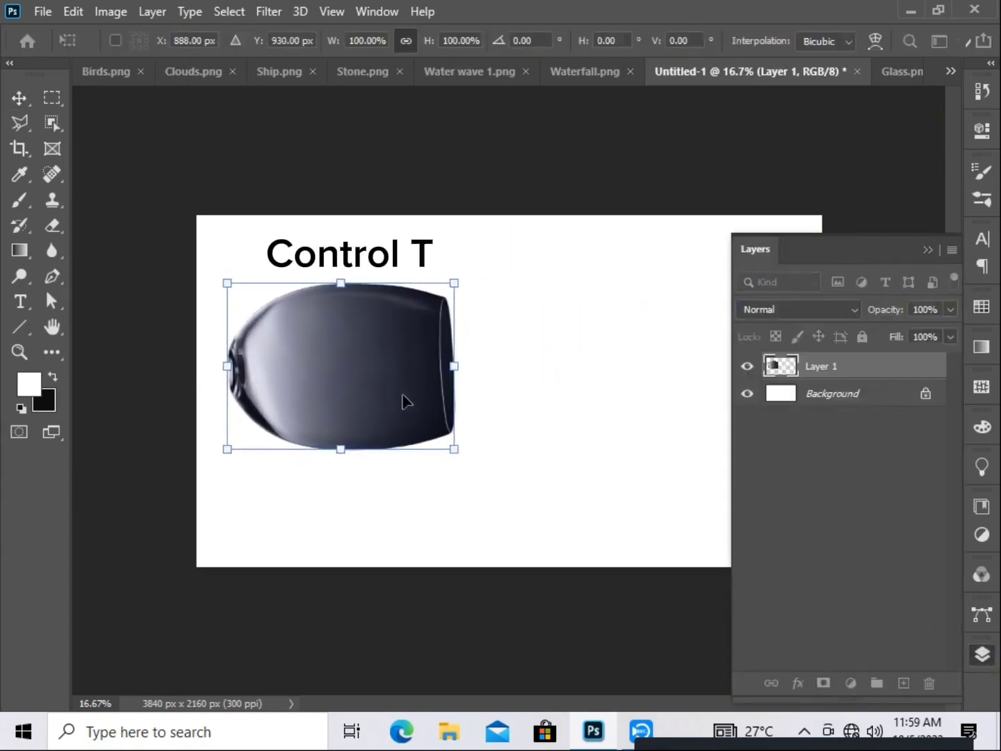
pyautogui.moveTo(454, 283); pyautogui.dragTo(435, 292)
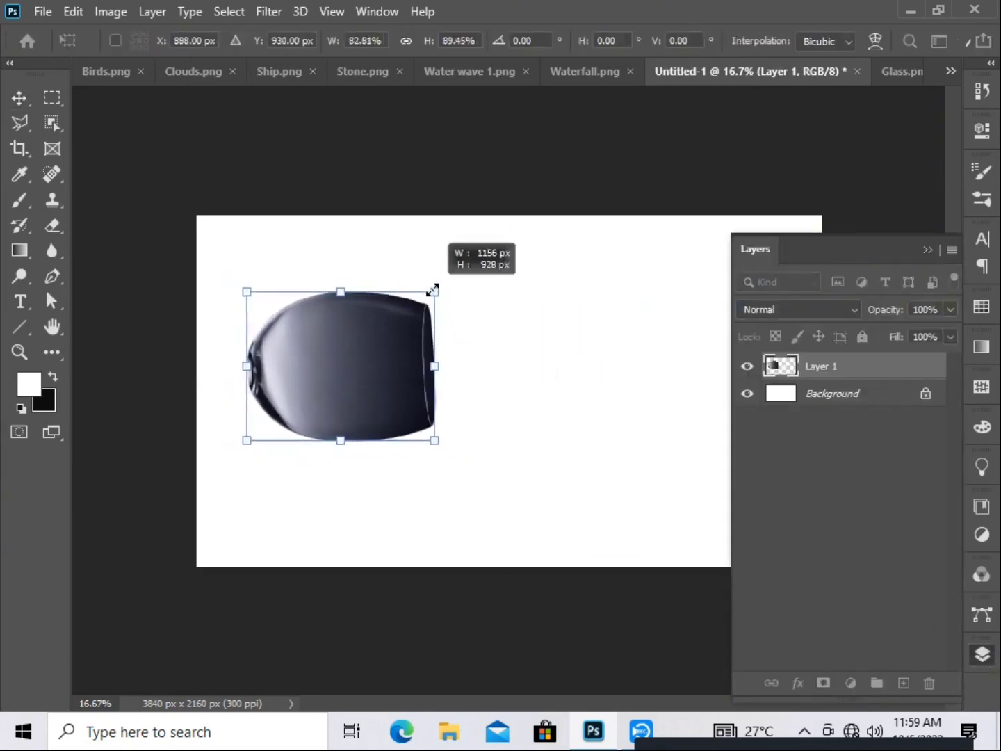
pyautogui.rightClick(413, 353)
pyautogui.click(447, 486)
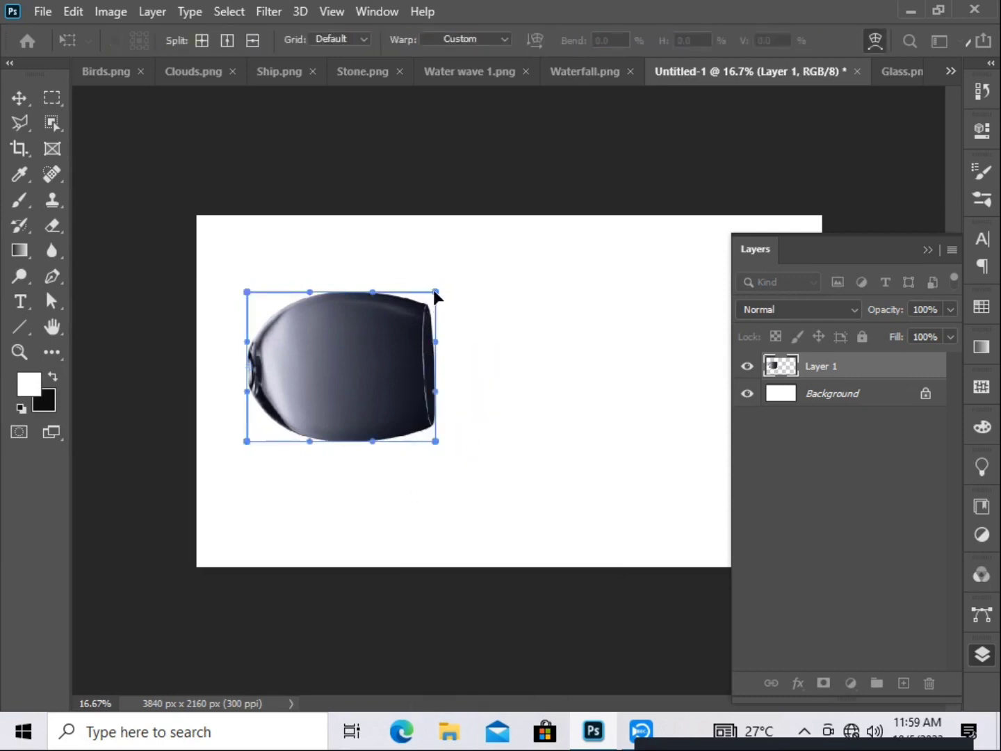
pyautogui.click(221, 207)
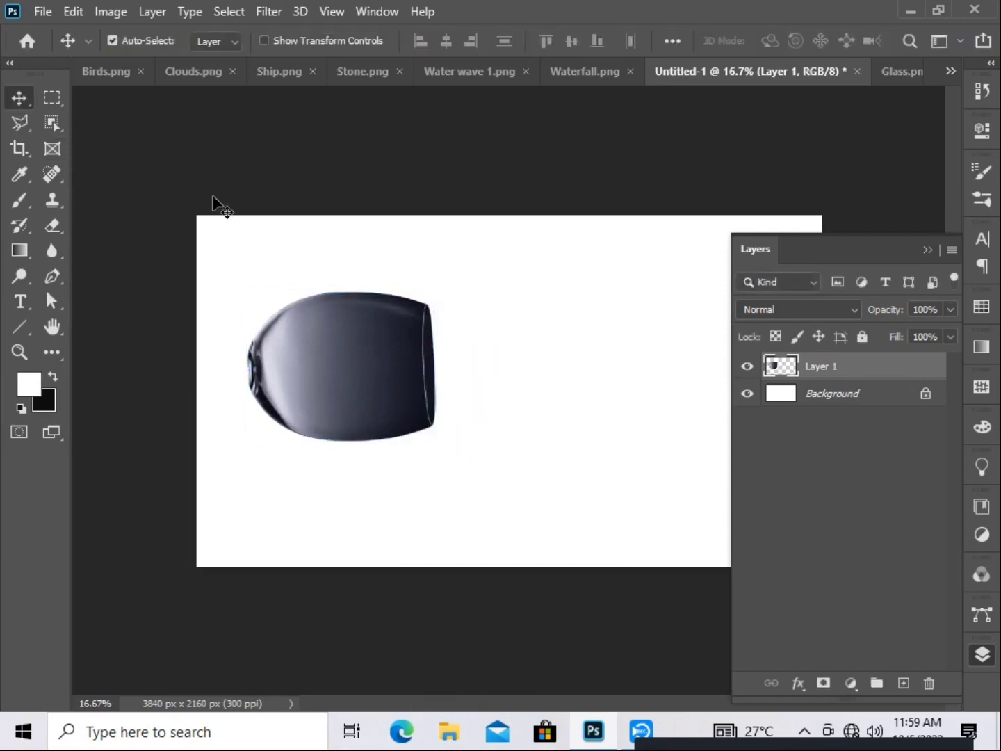
# - Tilt, scale down and straighten the glass, nudging it left, and commit the transform
pyautogui.click(317, 327)
pyautogui.hotkey('ctrl', 't')
pyautogui.moveTo(449, 285)
pyautogui.mouseDown()
pyautogui.moveTo(442, 261)
pyautogui.moveTo(437, 325)
pyautogui.mouseUp()
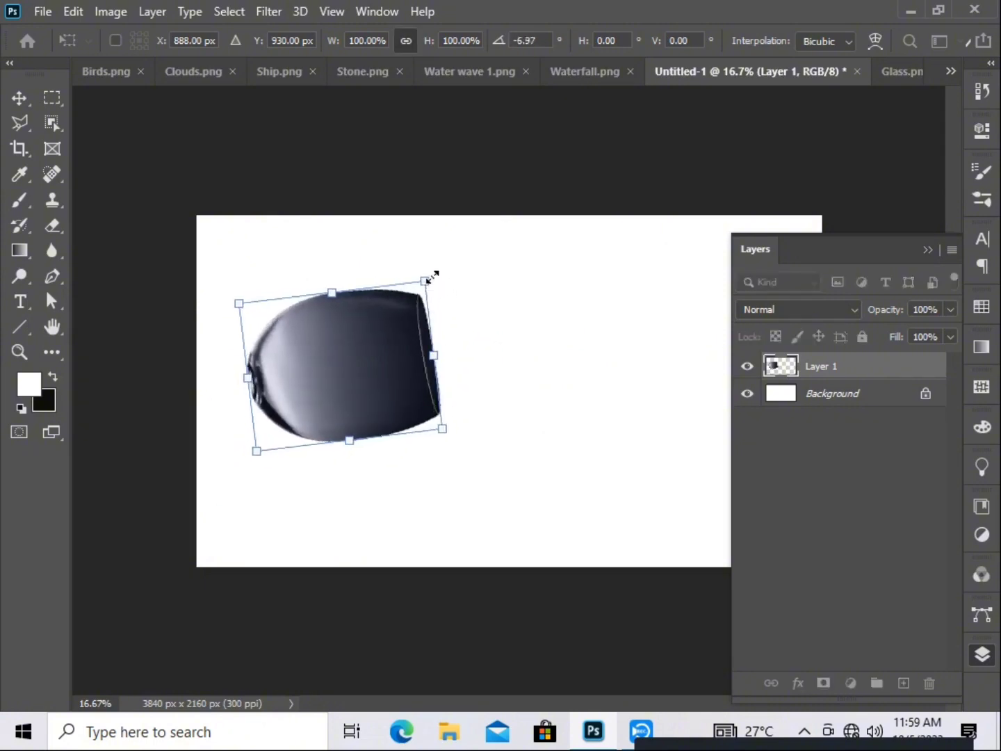
pyautogui.moveTo(434, 271); pyautogui.dragTo(456, 297)
pyautogui.scroll(1, 441, 376)
pyautogui.scroll(1, 440, 389)
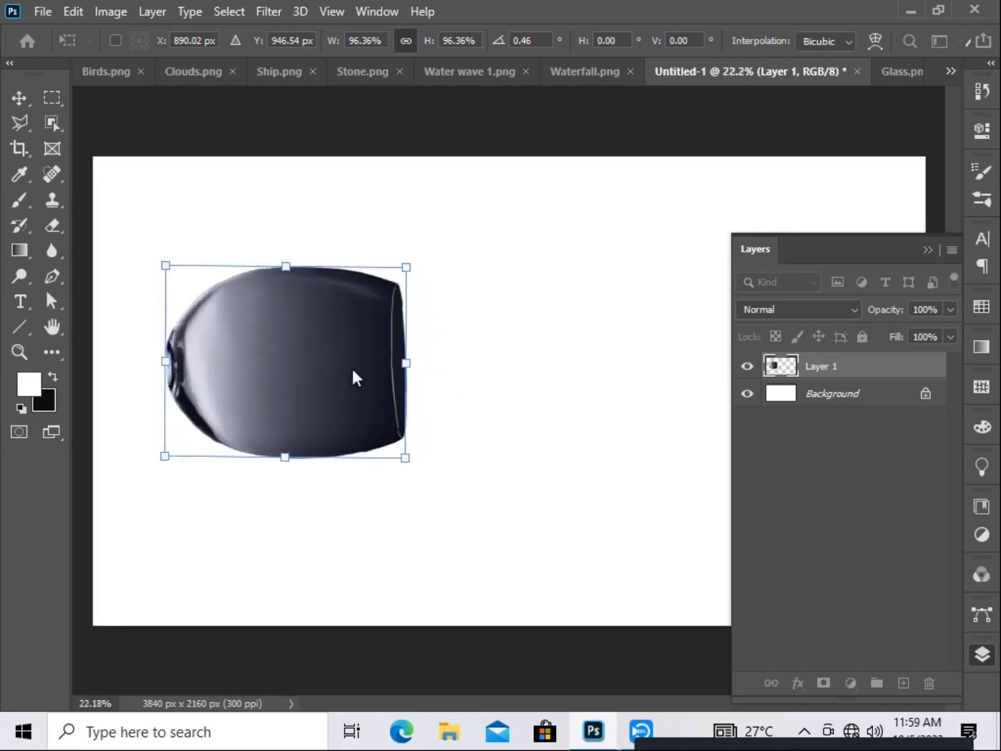
pyautogui.moveTo(354, 378); pyautogui.dragTo(327, 376)
pyautogui.press('Return')
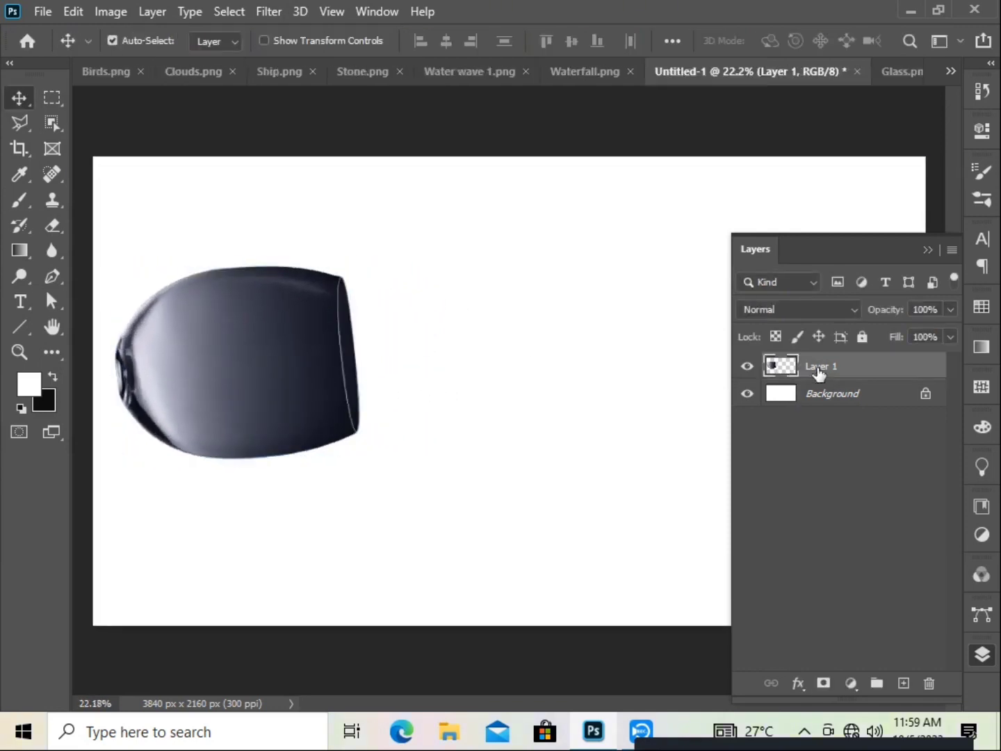
# - Add a layer mask to the glass layer and set up a dark grey Soft Round brush
pyautogui.click(823, 681)
pyautogui.click(28, 383)
pyautogui.moveTo(230, 597); pyautogui.dragTo(205, 566)
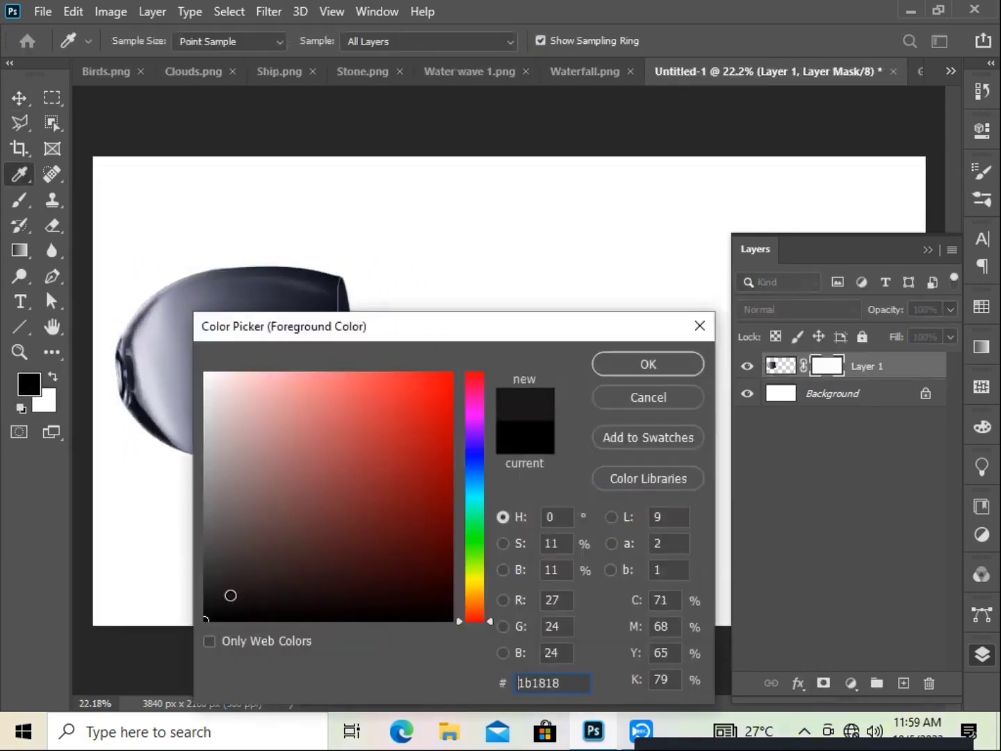
pyautogui.click(612, 369)
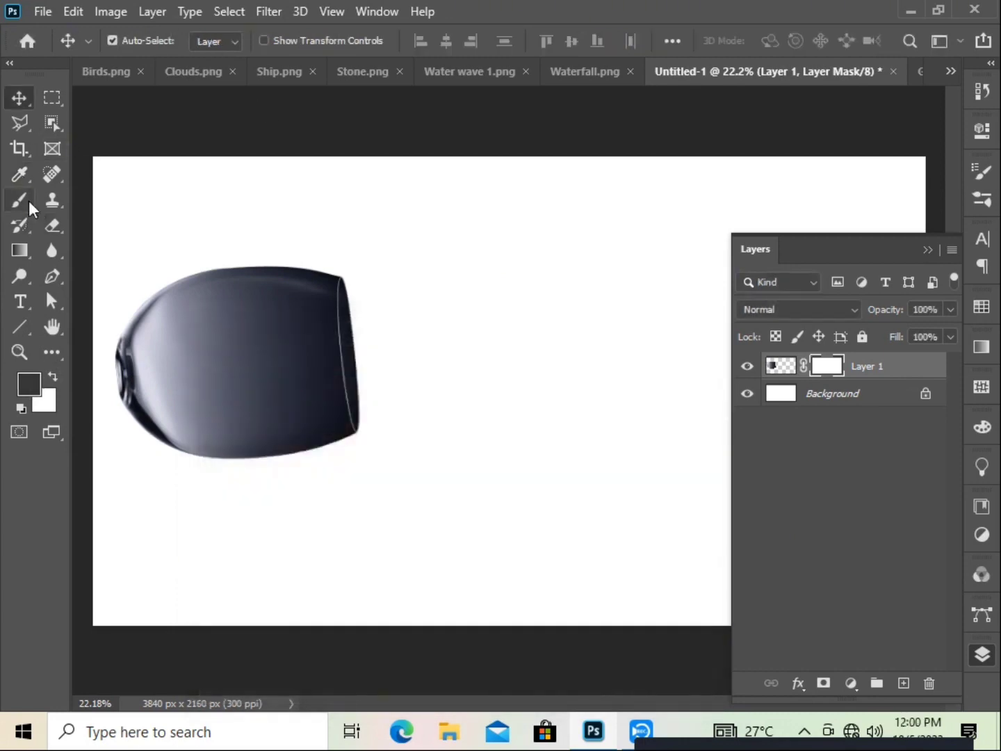
pyautogui.click(27, 200)
pyautogui.click(107, 197)
pyautogui.click(127, 38)
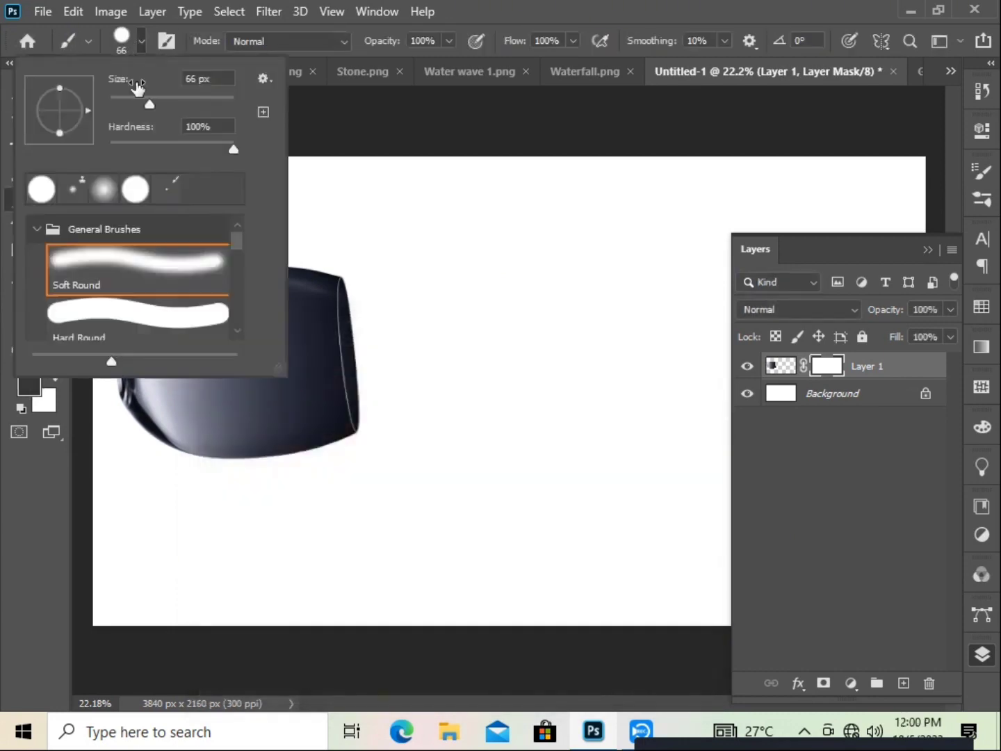
pyautogui.click(179, 262)
pyautogui.click(248, 424)
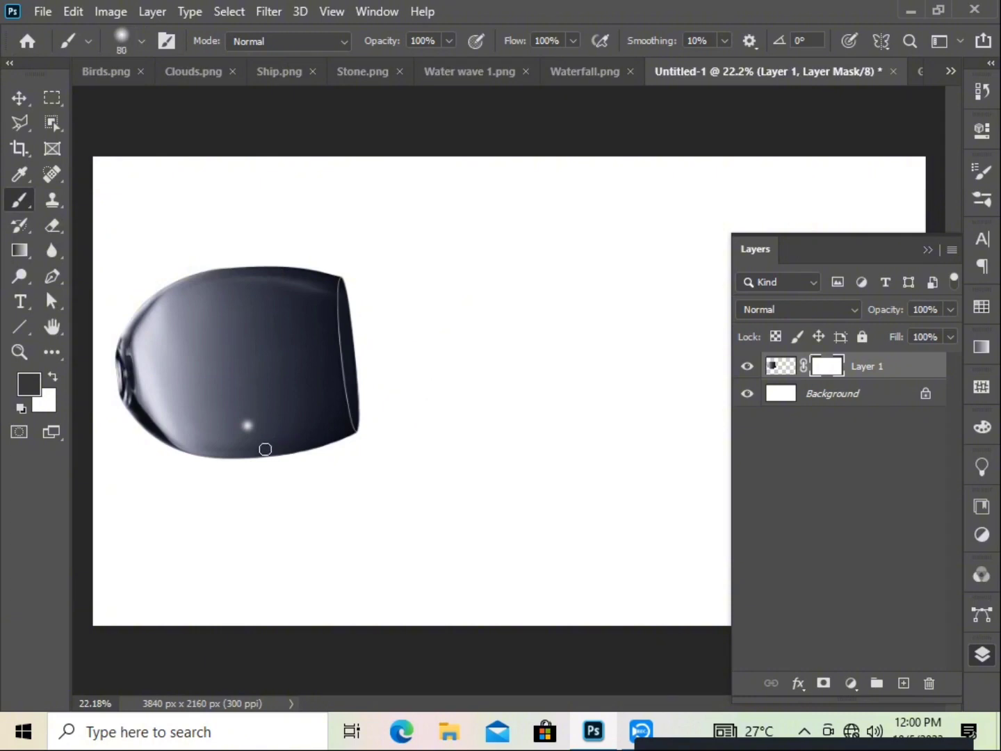
# - Paint on the mask to fade the glass's centre and upper body to see-through
pyautogui.moveTo(263, 452)
pyautogui.mouseDown()
pyautogui.moveTo(268, 355)
pyautogui.moveTo(209, 365)
pyautogui.moveTo(258, 343)
pyautogui.mouseUp()
pyautogui.press('[')
pyautogui.press('[')
pyautogui.press('[')
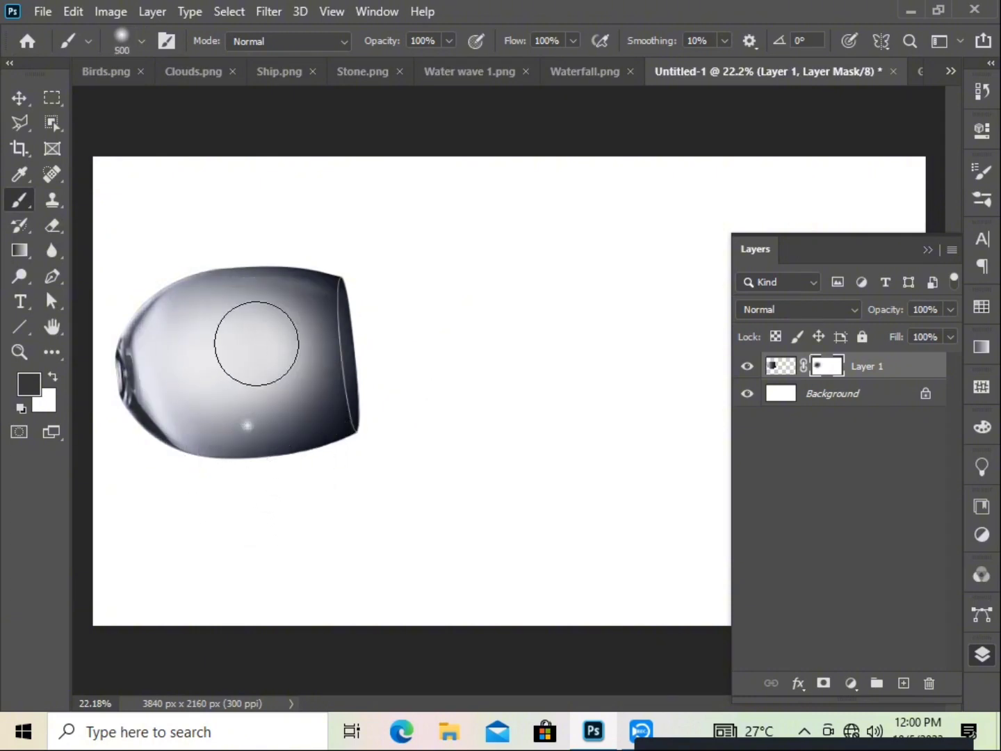
pyautogui.press('[')
pyautogui.keyDown('alt'); pyautogui.scroll(1, 258, 343); pyautogui.keyUp('alt')
pyautogui.keyDown('alt'); pyautogui.scroll(1, 257, 343); pyautogui.keyUp('alt')
pyautogui.keyDown('alt'); pyautogui.scroll(2, 257, 343); pyautogui.keyUp('alt')
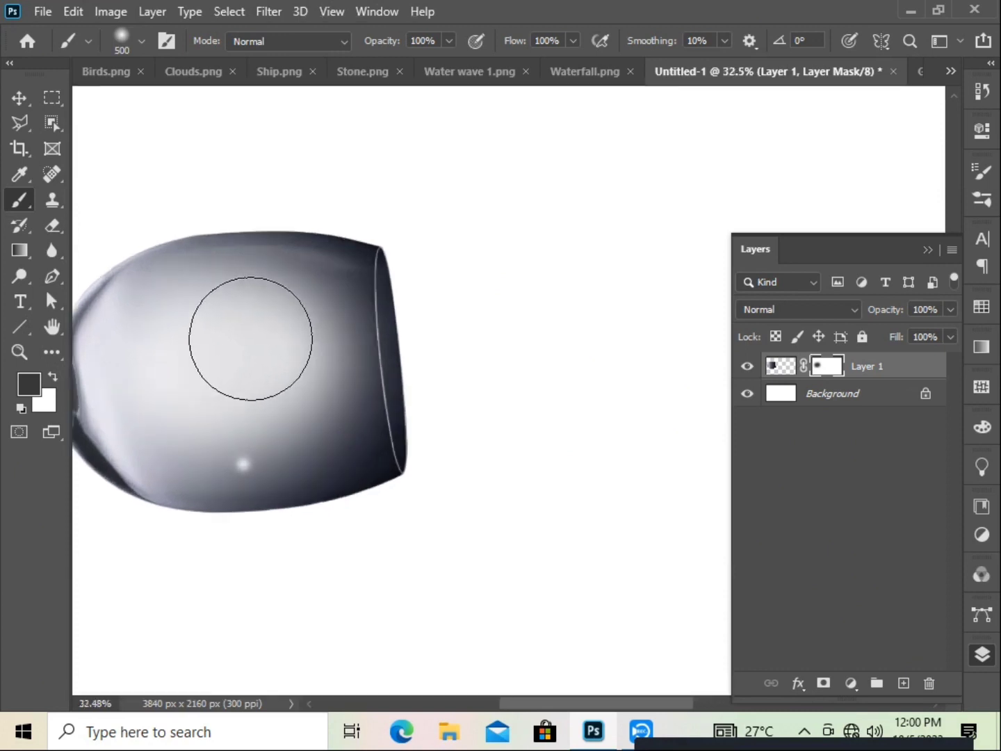
pyautogui.press('[')
pyautogui.press('[')
pyautogui.press('[')
pyautogui.moveTo(319, 297)
pyautogui.mouseDown()
pyautogui.moveTo(306, 281)
pyautogui.moveTo(178, 309)
pyautogui.moveTo(138, 440)
pyautogui.moveTo(246, 472)
pyautogui.moveTo(337, 351)
pyautogui.moveTo(291, 287)
pyautogui.moveTo(178, 442)
pyautogui.moveTo(271, 468)
pyautogui.moveTo(341, 437)
pyautogui.moveTo(326, 363)
pyautogui.moveTo(170, 288)
pyautogui.moveTo(141, 315)
pyautogui.moveTo(308, 405)
pyautogui.mouseUp()
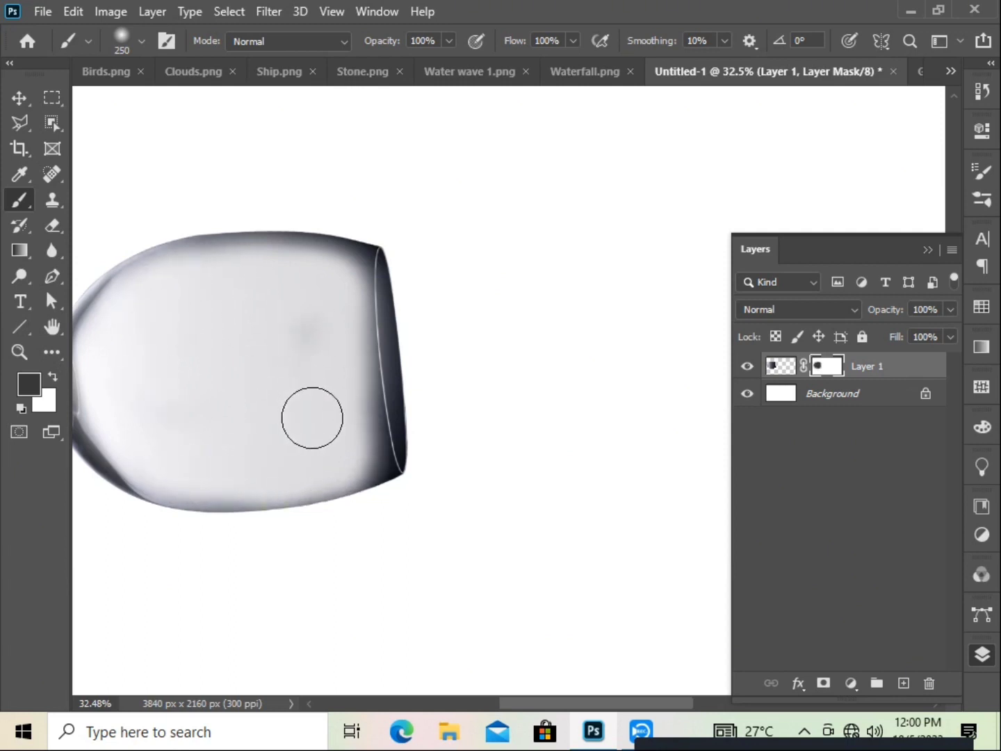
pyautogui.scroll(-2, 313, 417)
pyautogui.press('v')
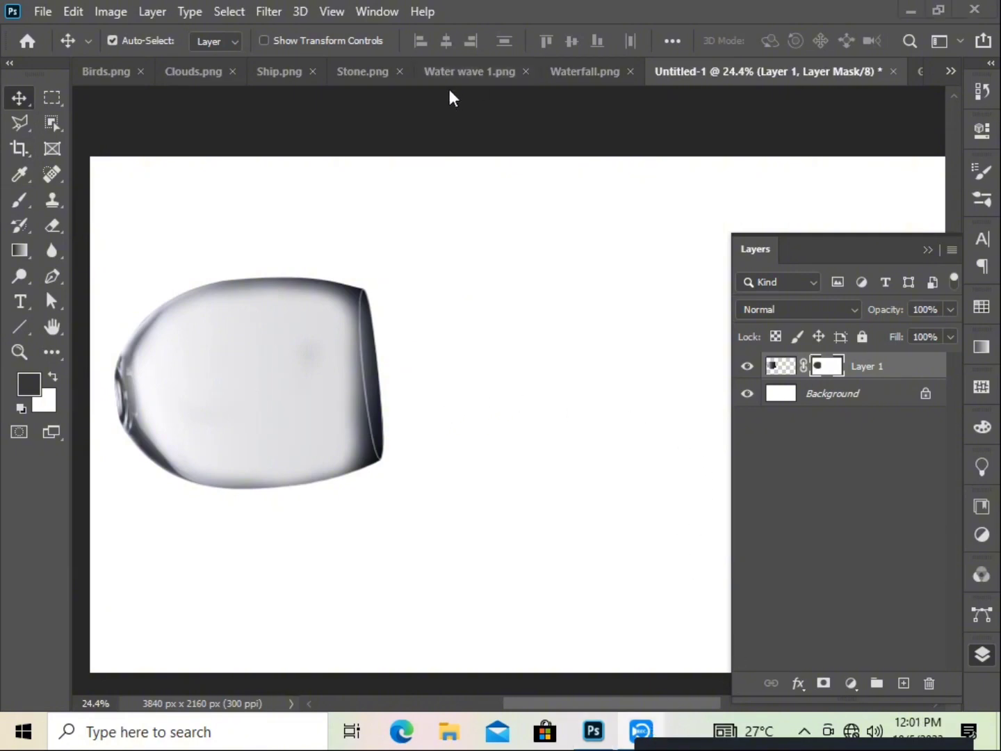
# - Drag Water wave 1.png into Untitled-1 as Layer 2 and position it in the glass's opening at about 46% opacity
pyautogui.click(374, 68)
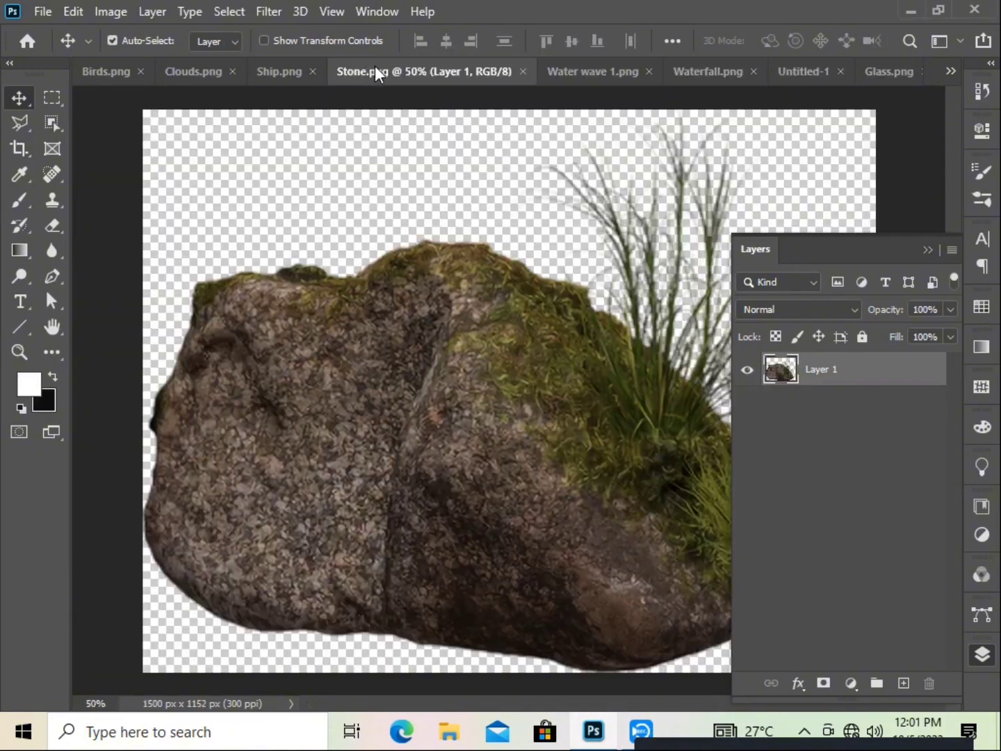
pyautogui.click(679, 72)
pyautogui.click(466, 72)
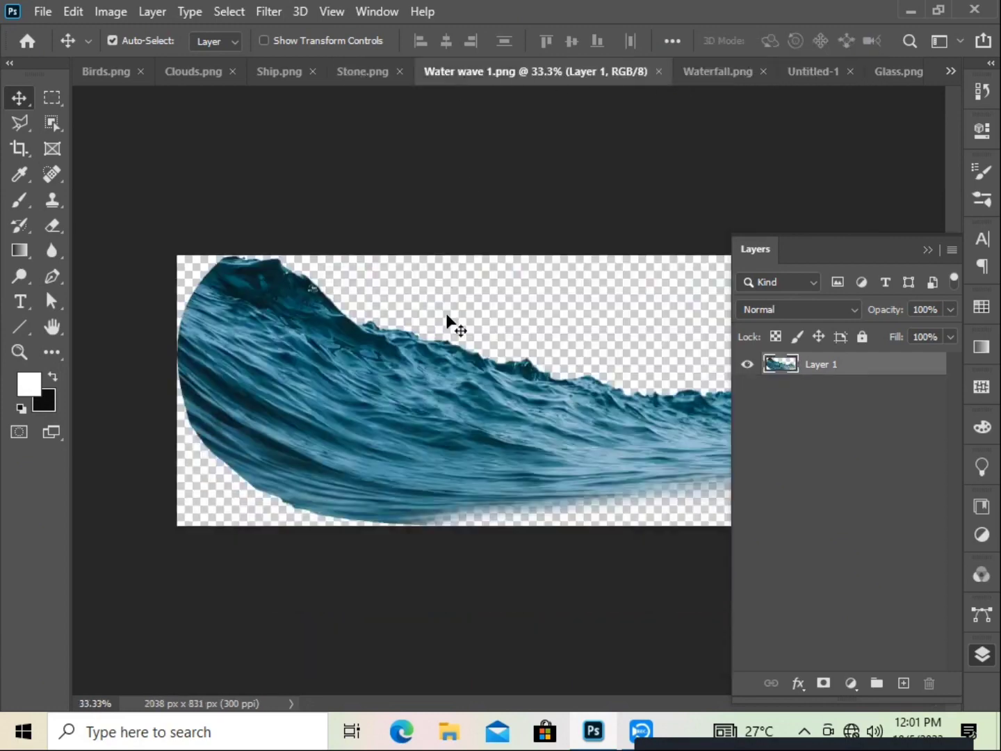
pyautogui.moveTo(448, 316); pyautogui.dragTo(431, 320)
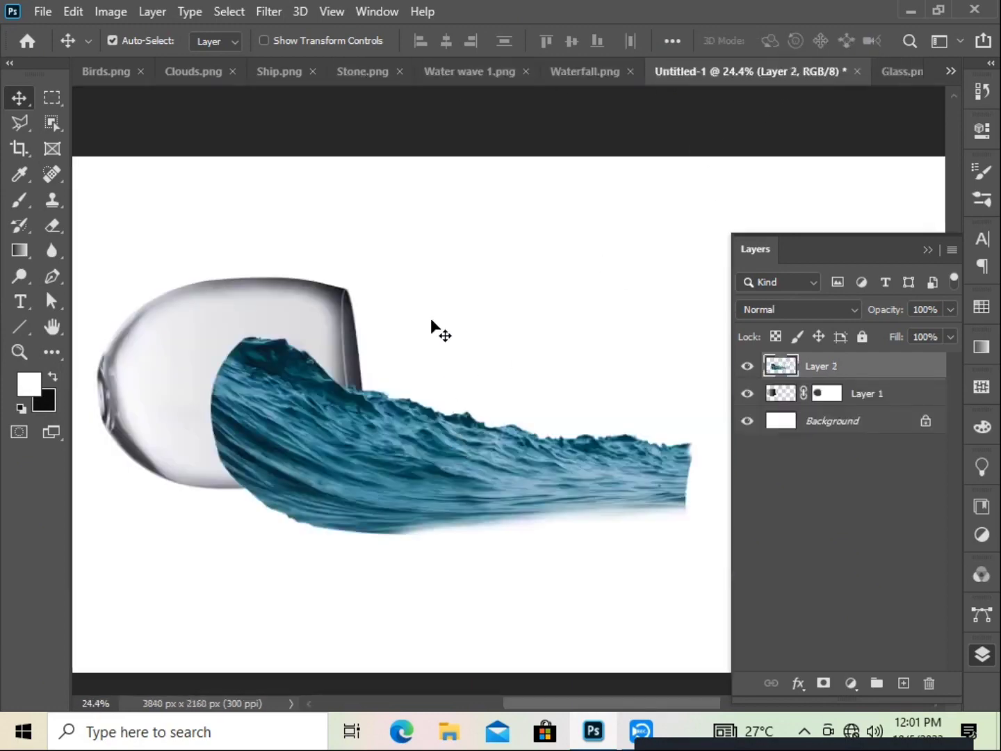
pyautogui.moveTo(498, 463); pyautogui.dragTo(394, 441)
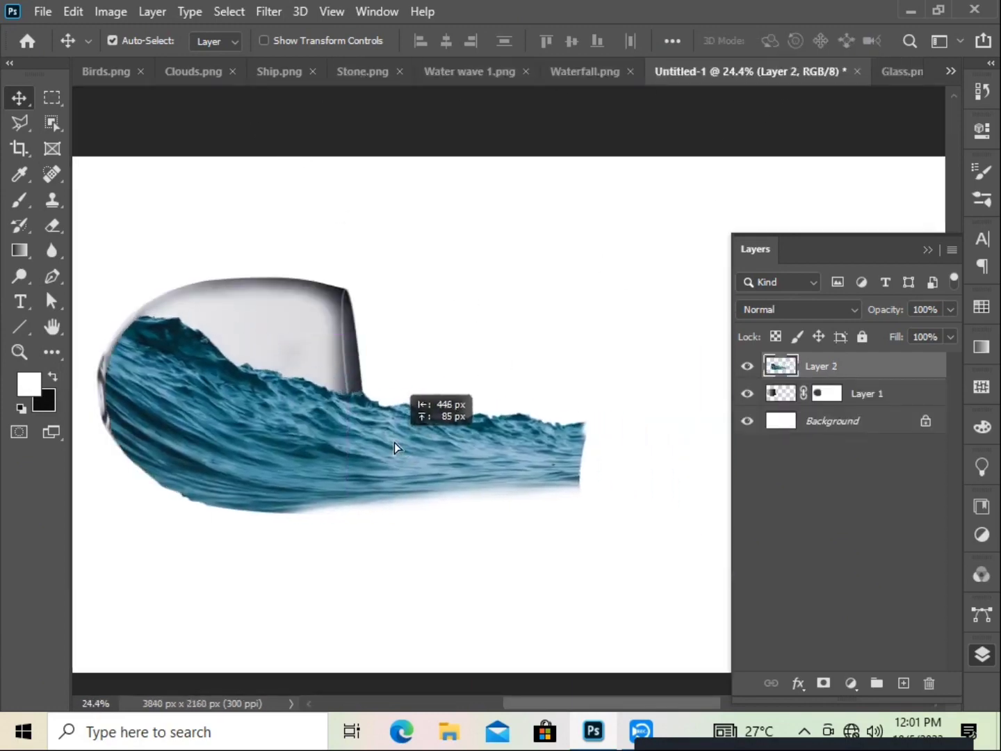
pyautogui.scroll(-10, 932, 309)
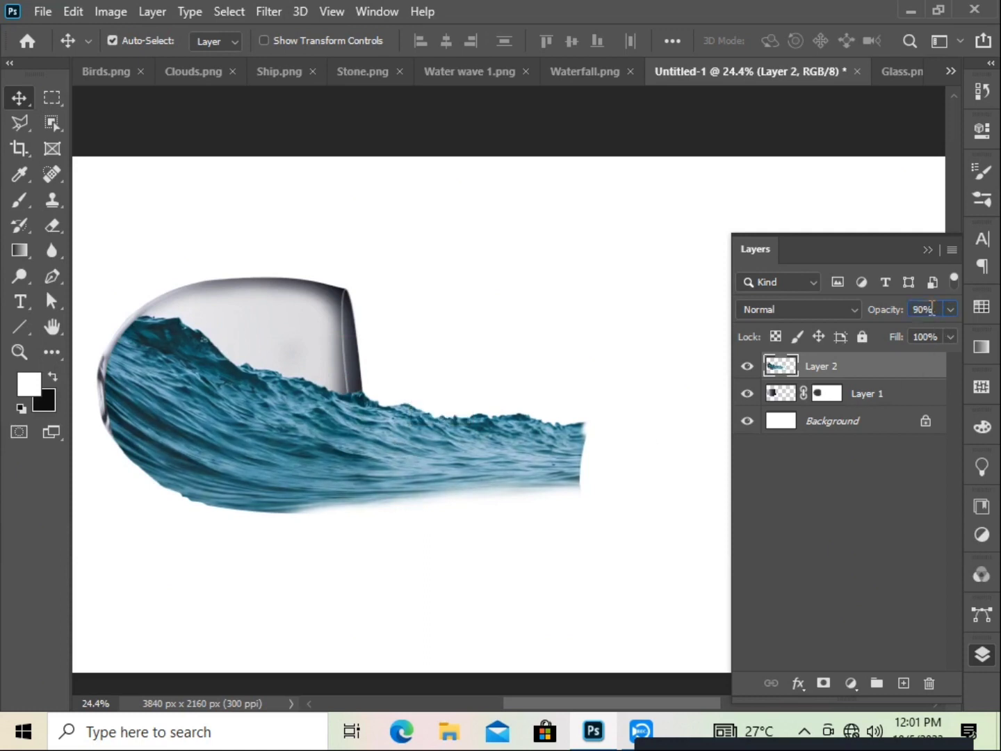
pyautogui.scroll(-20, 931, 309)
pyautogui.scroll(-10, 932, 309)
pyautogui.scroll(-7, 933, 311)
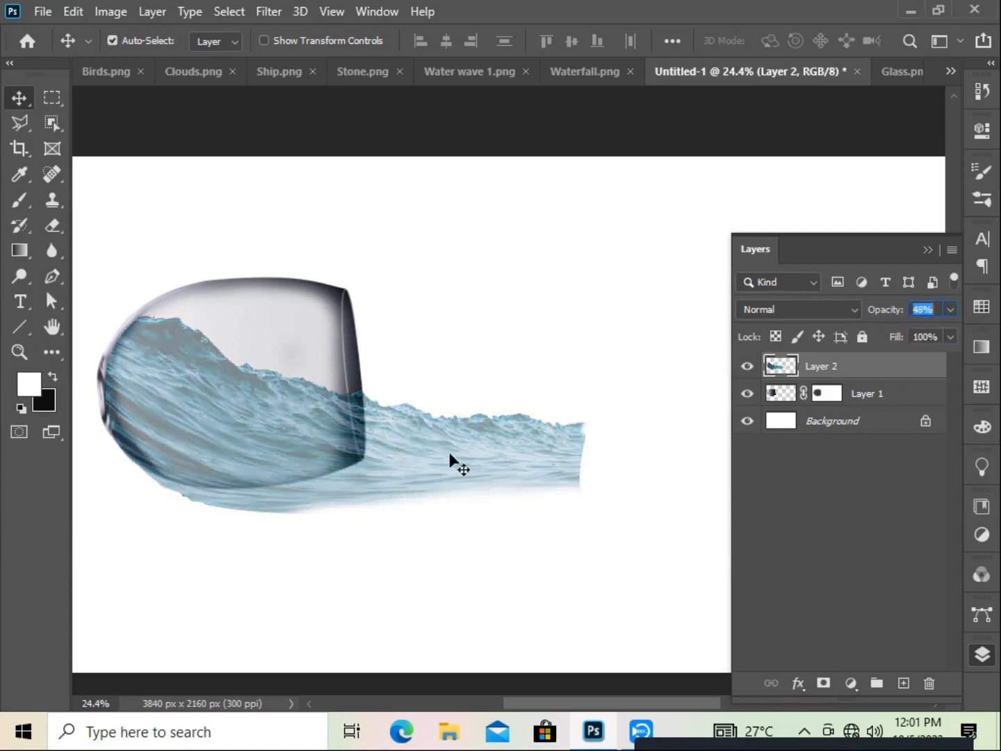
# - Shift the wave up slightly inside the glass and switch its transform to Warp
pyautogui.hotkey('ctrl', 't')
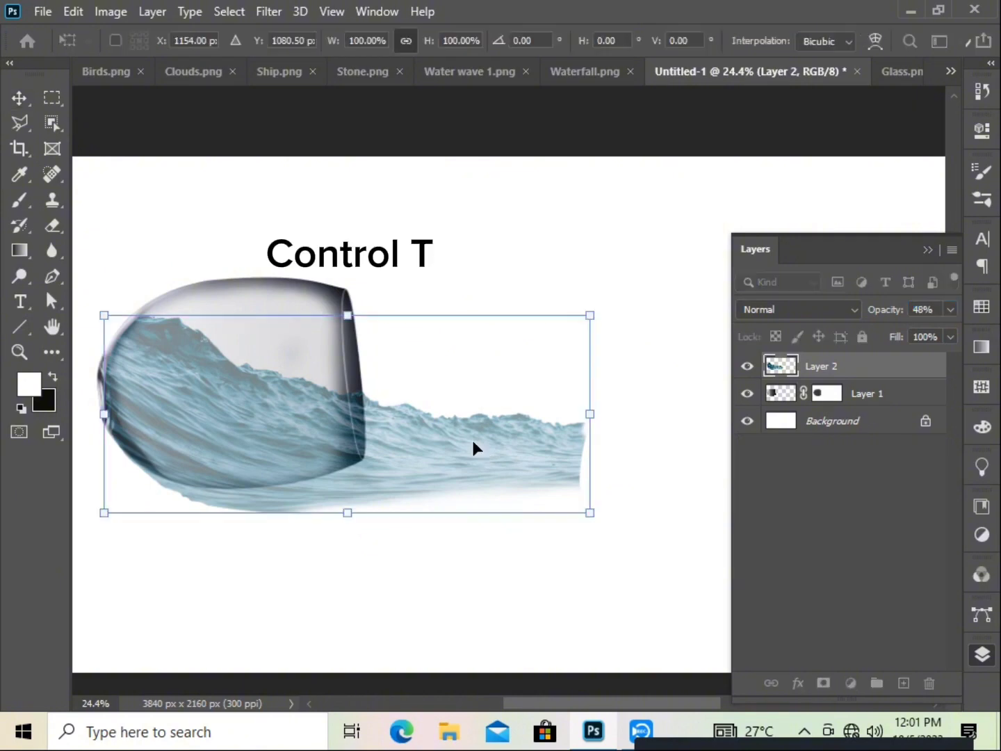
pyautogui.scroll(2, 413, 569)
pyautogui.moveTo(447, 545); pyautogui.dragTo(608, 573)
pyautogui.moveTo(420, 479); pyautogui.dragTo(428, 472)
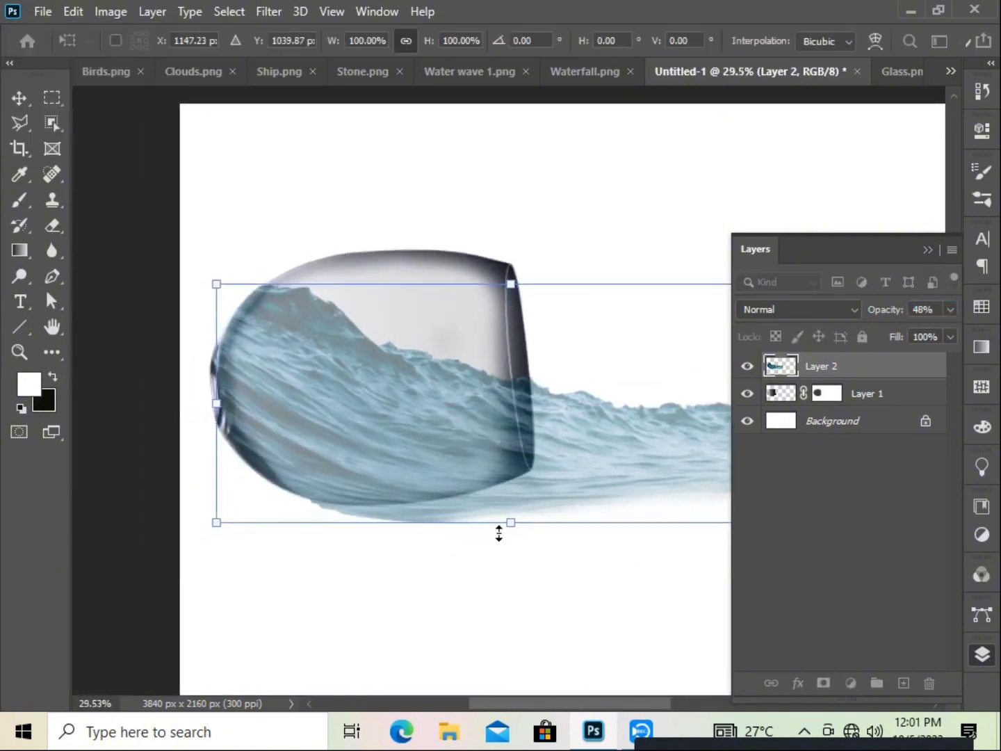
pyautogui.rightClick(526, 502)
pyautogui.click(667, 273)
pyautogui.click(925, 249)
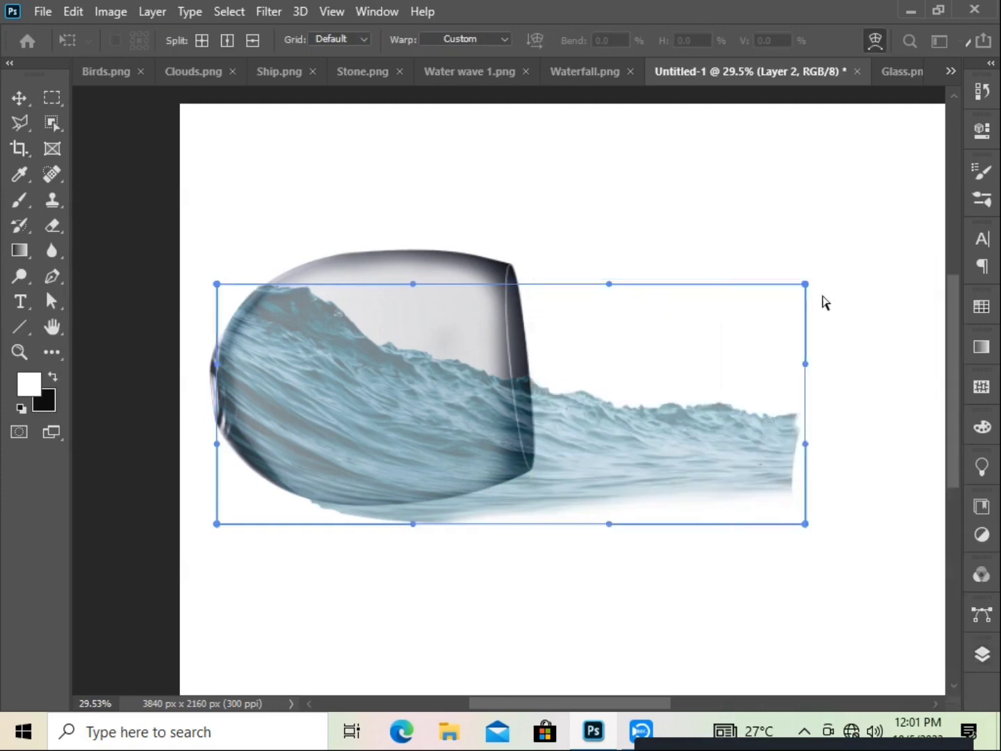
# - Warp the wave's right end inward into a curled, tapered tip
pyautogui.moveTo(804, 286); pyautogui.dragTo(769, 314)
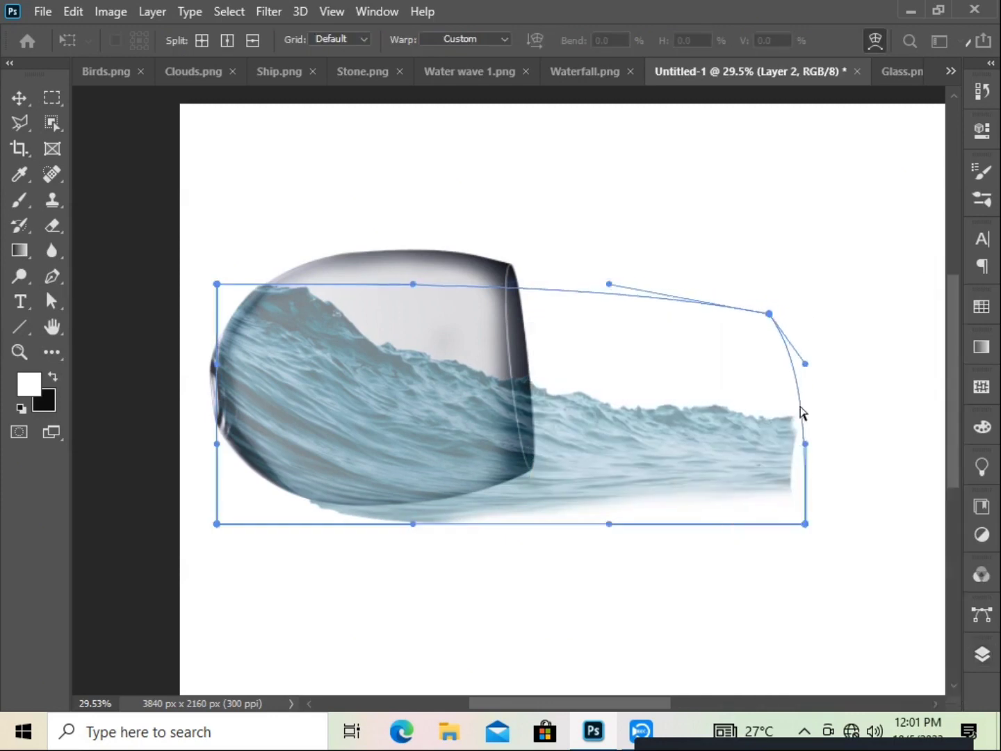
pyautogui.moveTo(807, 444); pyautogui.dragTo(751, 444)
pyautogui.moveTo(805, 523); pyautogui.dragTo(767, 470)
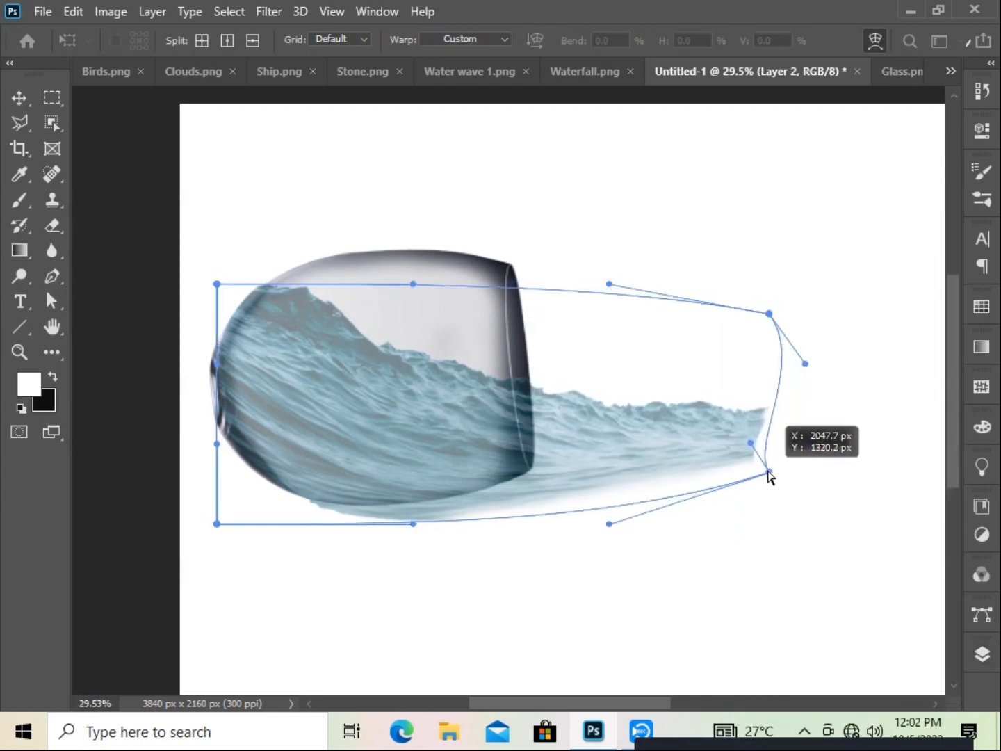
pyautogui.moveTo(769, 314); pyautogui.dragTo(718, 377)
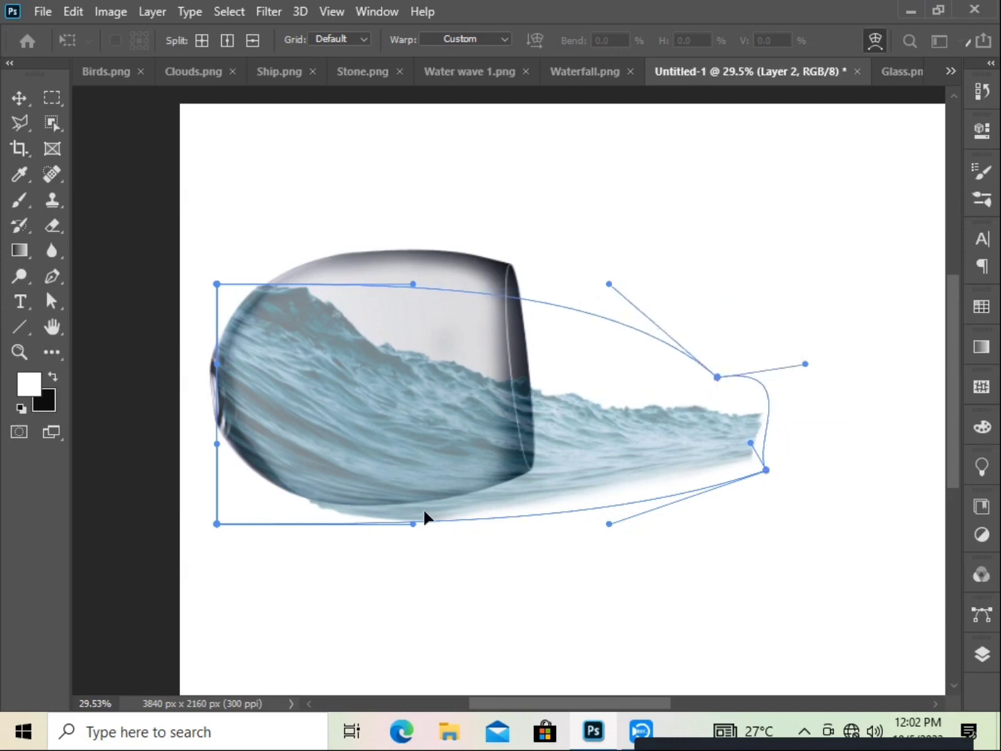
pyautogui.scroll(3, 423, 515)
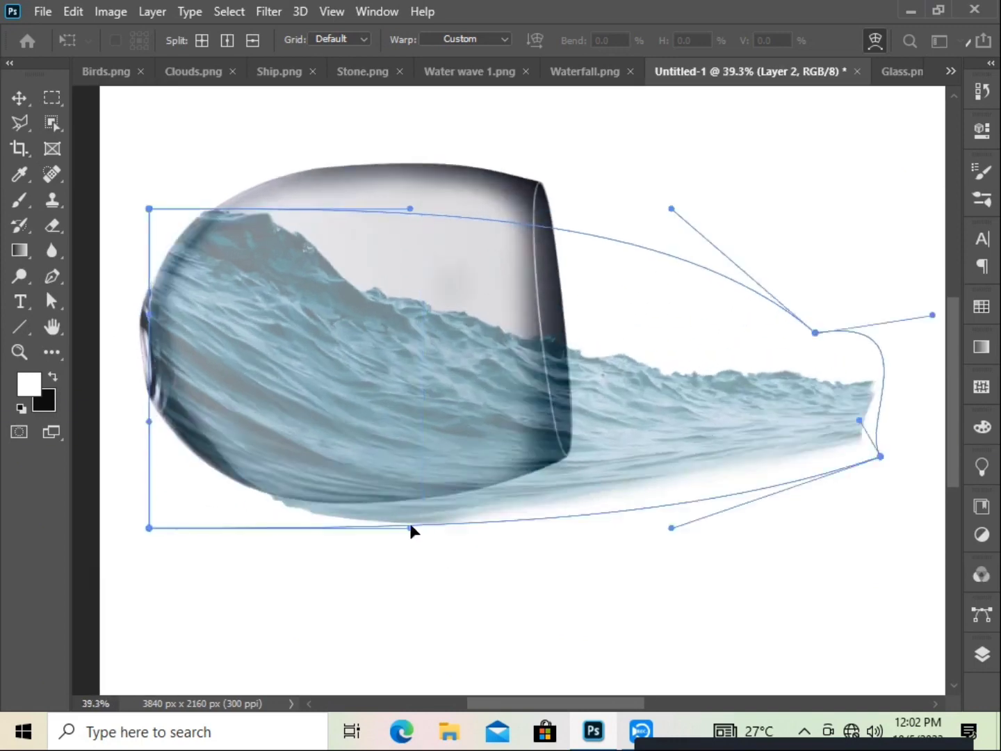
# - Bend the wave's bottom and left edges to wrap the glass's rounded base, and apply the warp
pyautogui.moveTo(410, 529)
pyautogui.mouseDown()
pyautogui.moveTo(470, 502)
pyautogui.moveTo(424, 507)
pyautogui.moveTo(273, 484)
pyautogui.moveTo(258, 473)
pyautogui.moveTo(264, 466)
pyautogui.moveTo(303, 478)
pyautogui.mouseUp()
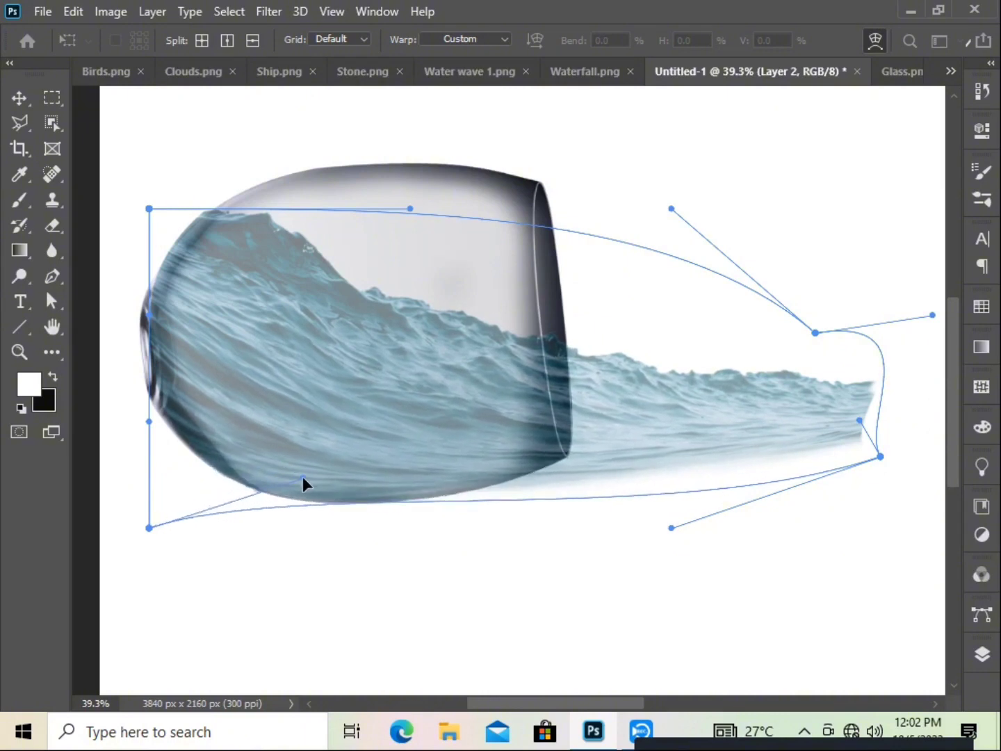
pyautogui.moveTo(157, 313); pyautogui.dragTo(153, 326)
pyautogui.moveTo(145, 530)
pyautogui.mouseDown()
pyautogui.moveTo(163, 507)
pyautogui.moveTo(132, 456)
pyautogui.moveTo(129, 515)
pyautogui.mouseUp()
pyautogui.moveTo(148, 210); pyautogui.dragTo(144, 216)
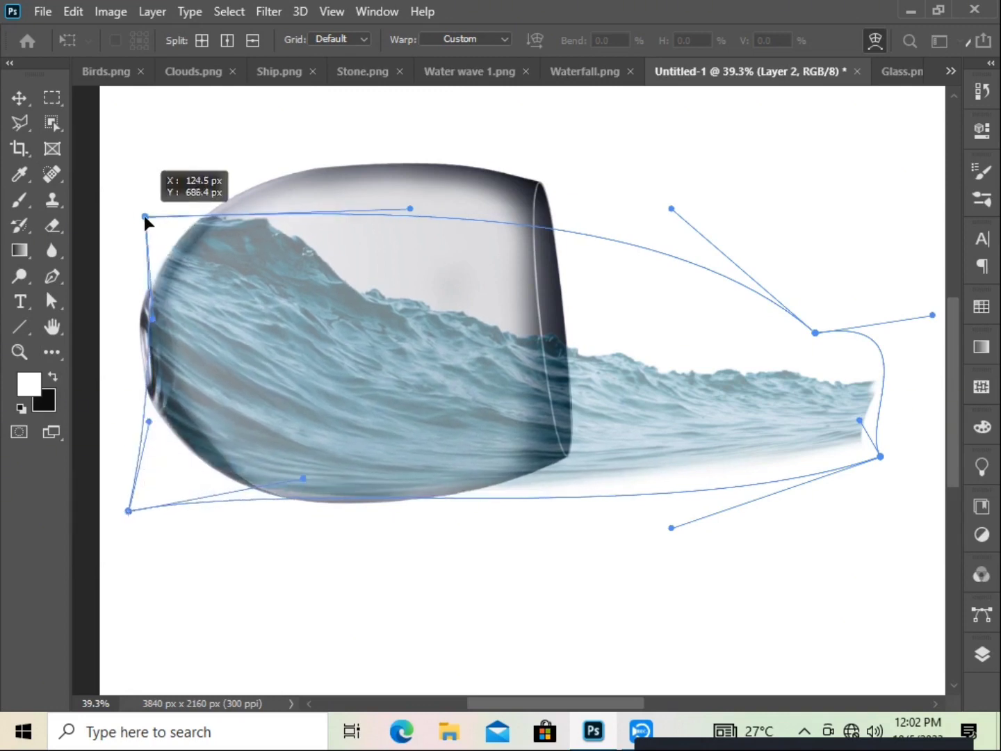
pyautogui.moveTo(142, 327); pyautogui.dragTo(135, 324)
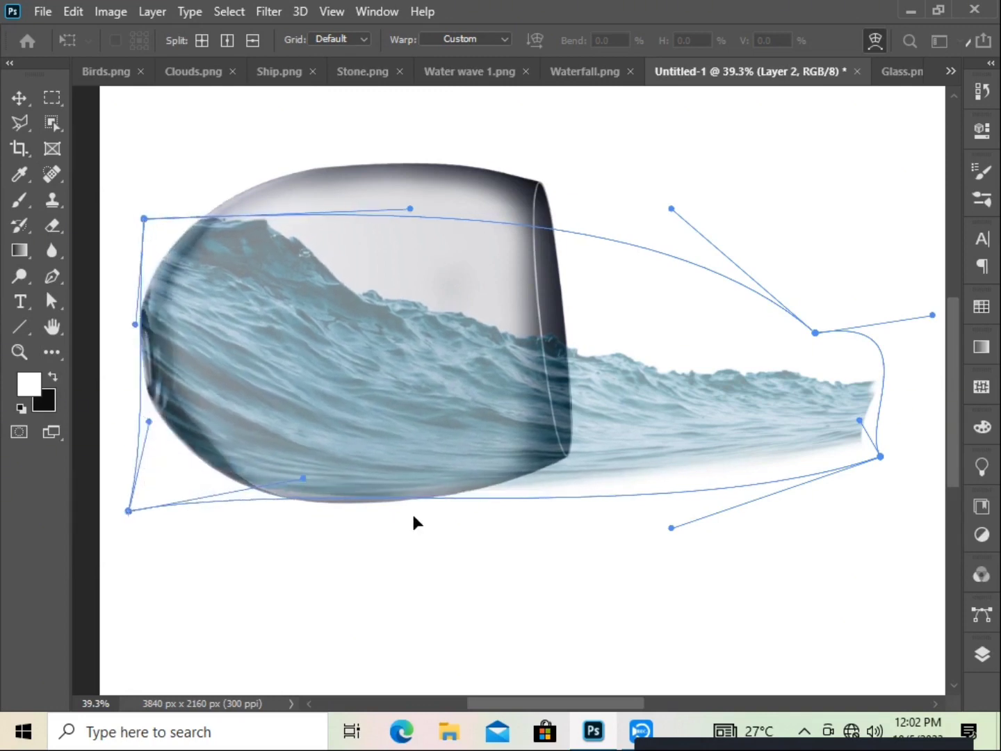
pyautogui.moveTo(303, 479); pyautogui.dragTo(308, 482)
pyautogui.moveTo(671, 528)
pyautogui.mouseDown()
pyautogui.moveTo(607, 556)
pyautogui.moveTo(619, 549)
pyautogui.mouseUp()
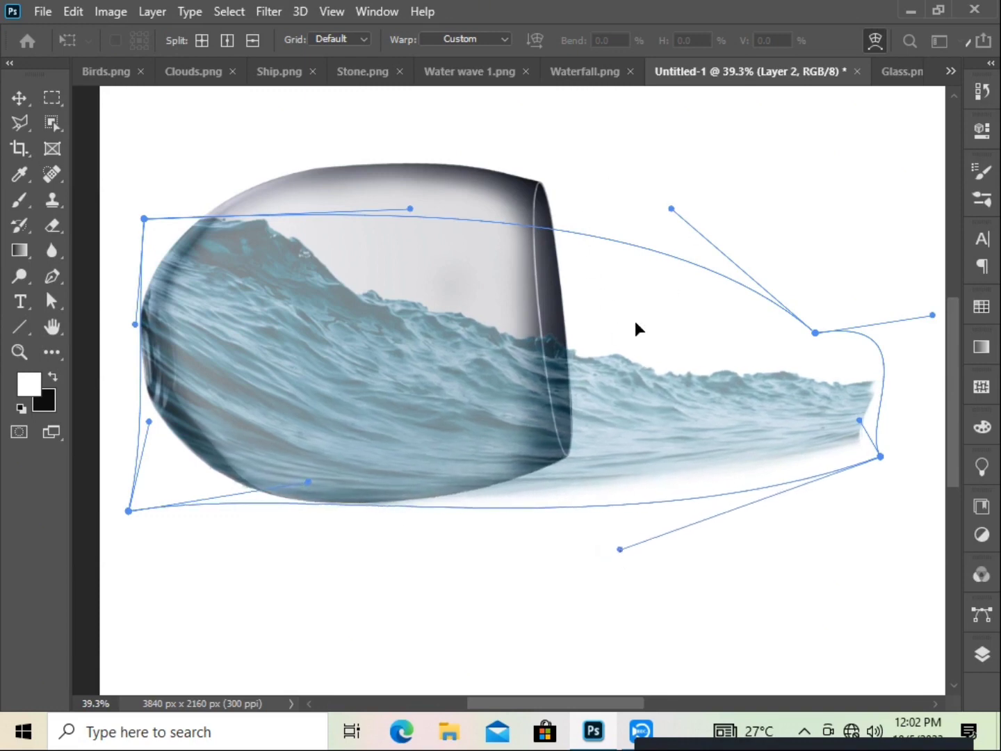
pyautogui.click(27, 101)
# - Start a new warp on the wave and adjust its bottom edge and left-edge curve
pyautogui.scroll(2, 385, 454)
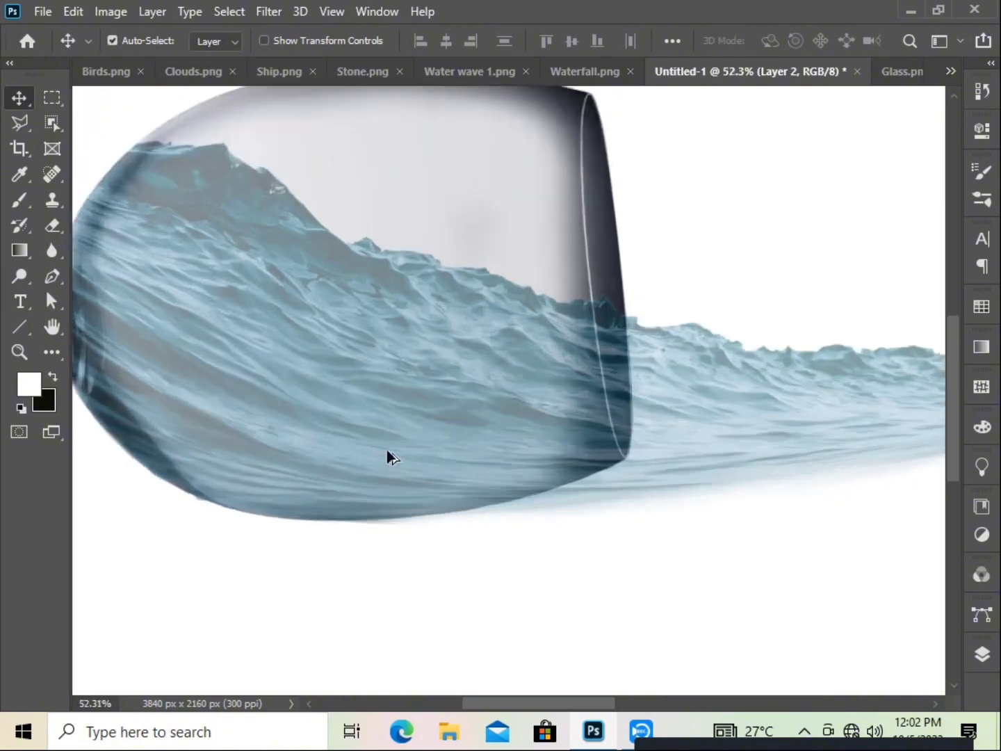
pyautogui.scroll(2, 332, 358)
pyautogui.hscroll(-3, 560, 510)
pyautogui.scroll(1, 560, 513)
pyautogui.hotkey('ctrl', 't')
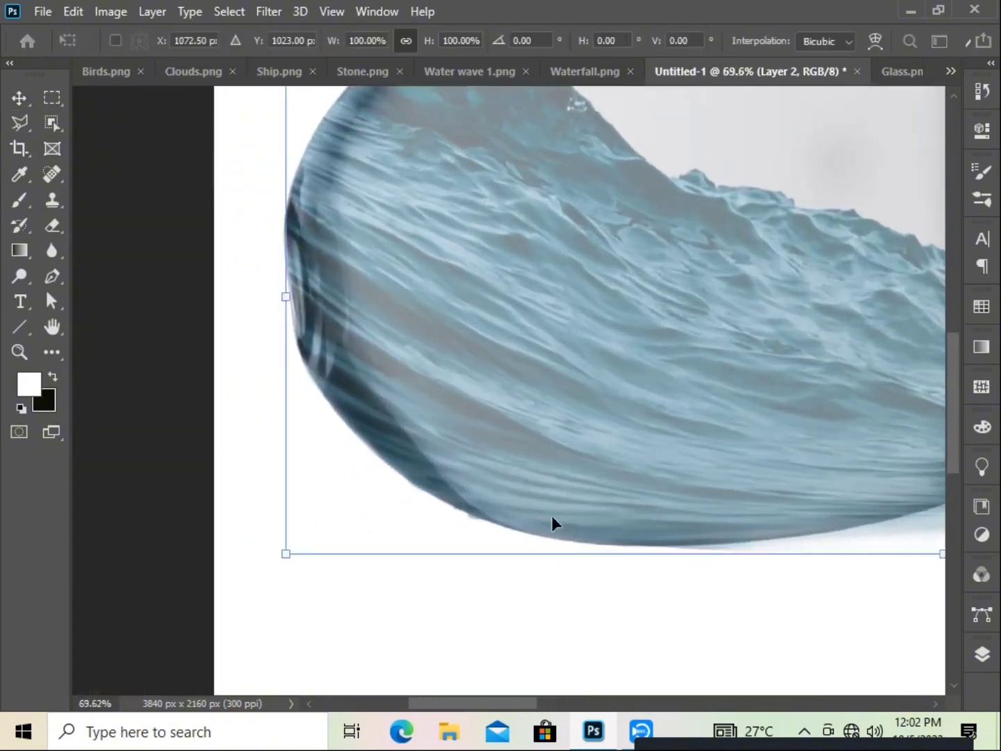
pyautogui.rightClick(431, 554)
pyautogui.click(507, 329)
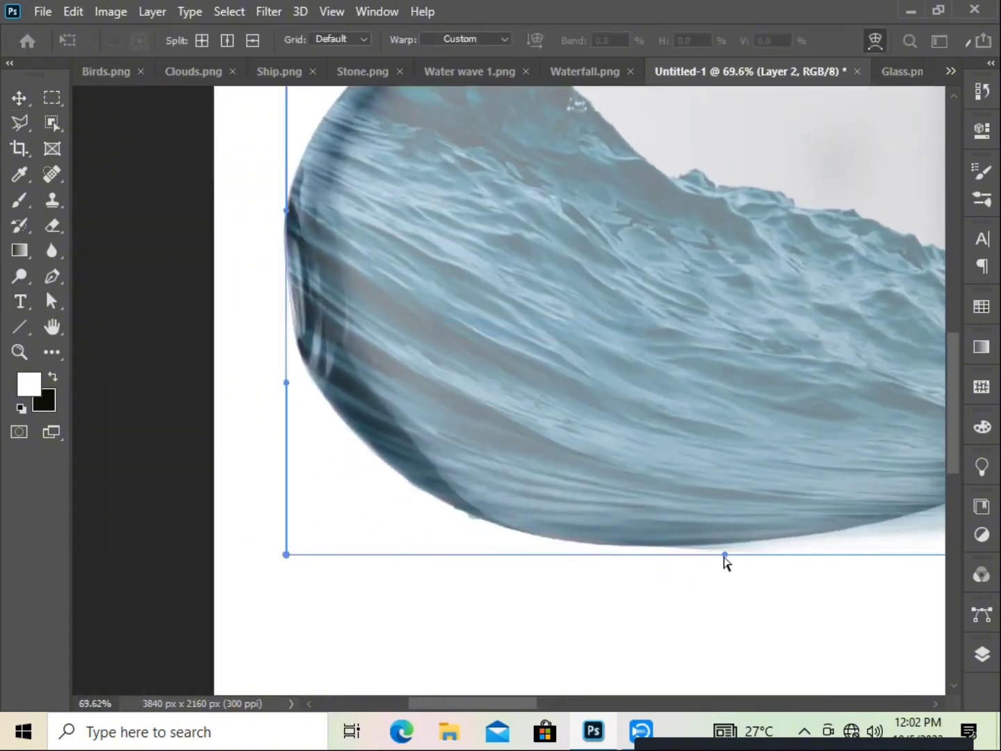
pyautogui.moveTo(726, 556); pyautogui.dragTo(724, 550)
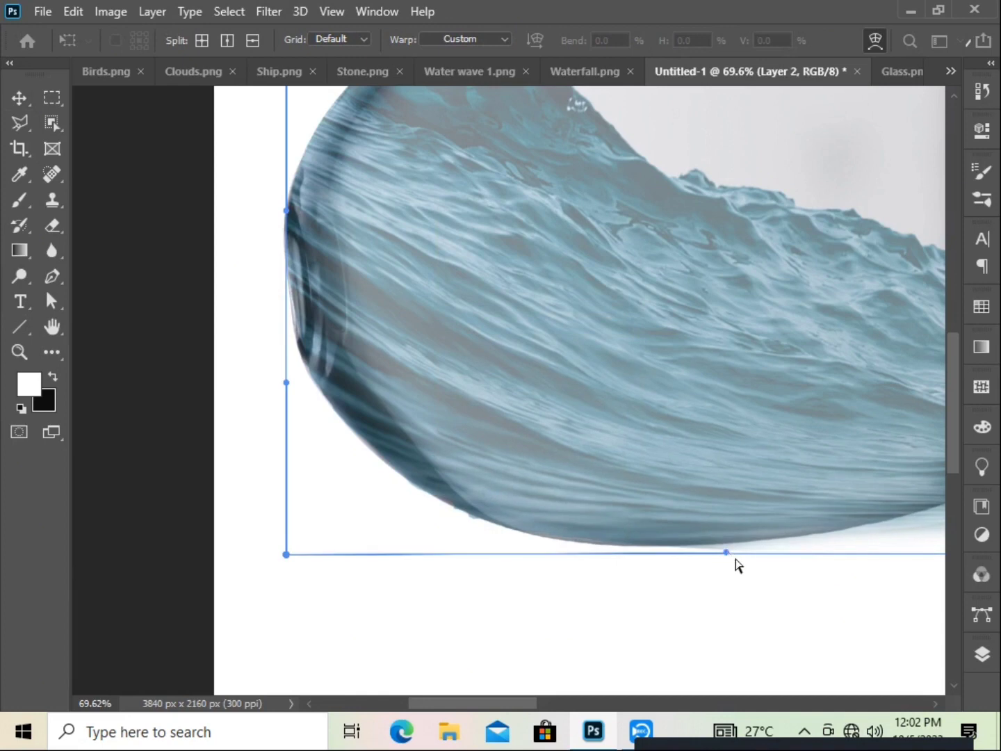
pyautogui.moveTo(287, 554)
pyautogui.mouseDown()
pyautogui.moveTo(288, 546)
pyautogui.moveTo(281, 561)
pyautogui.moveTo(285, 549)
pyautogui.moveTo(291, 564)
pyautogui.mouseUp()
pyautogui.moveTo(291, 378)
pyautogui.mouseDown()
pyautogui.moveTo(299, 366)
pyautogui.moveTo(282, 371)
pyautogui.mouseUp()
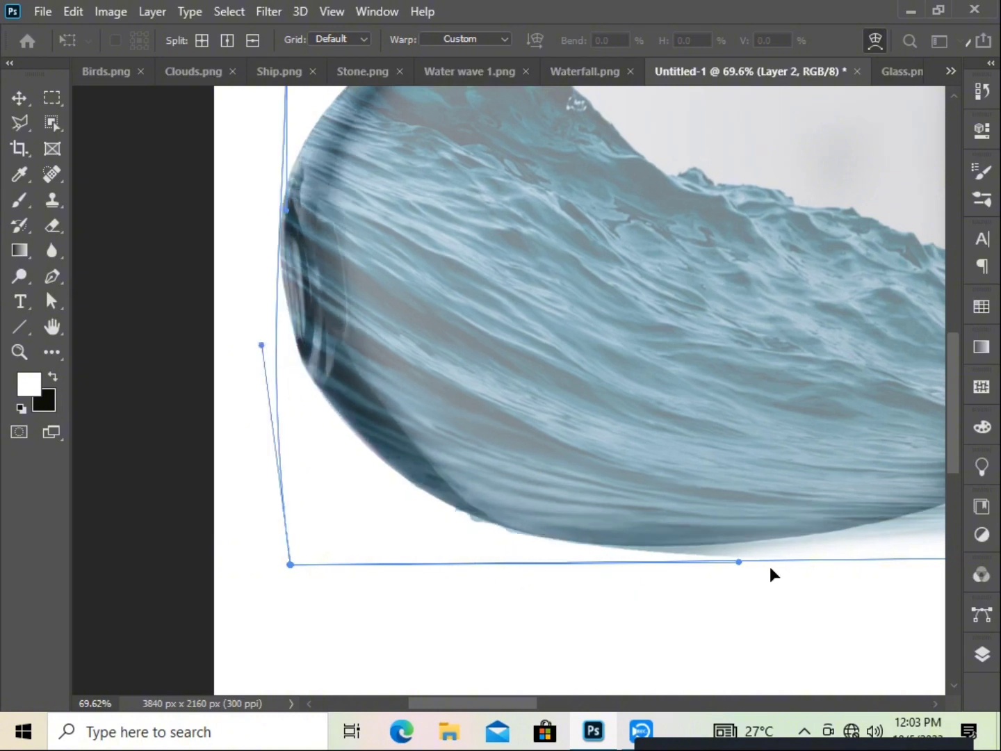
pyautogui.moveTo(737, 562); pyautogui.dragTo(741, 552)
# - Refine the wave's texture, left edge and bottom curve to hug the glass, and apply the warp
pyautogui.moveTo(498, 425); pyautogui.dragTo(464, 382)
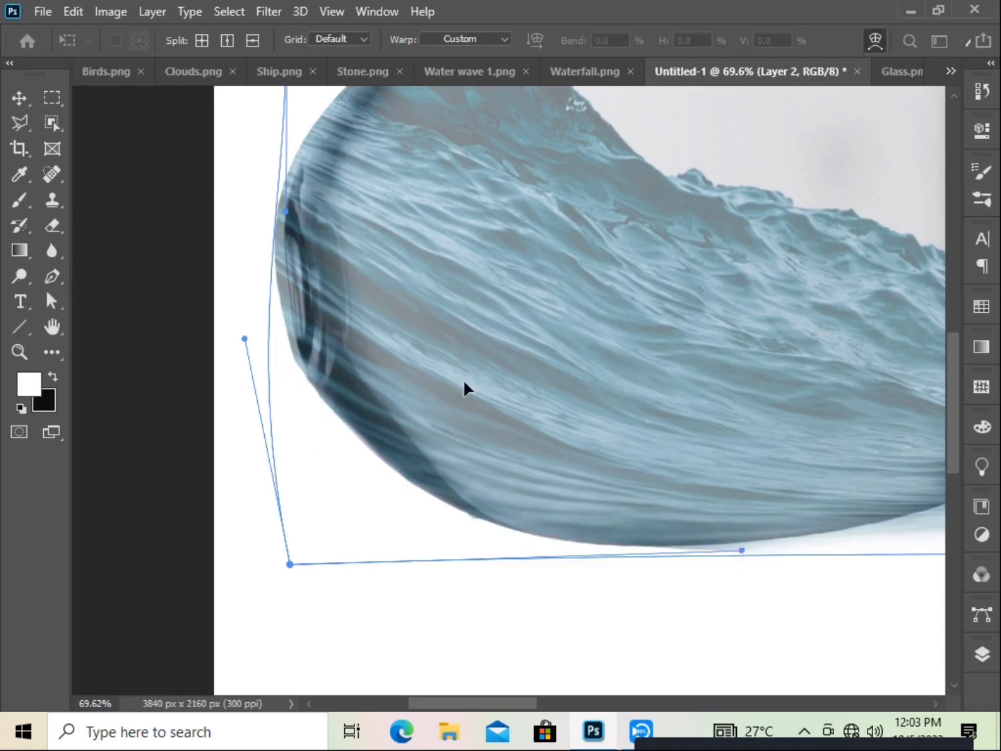
pyautogui.moveTo(289, 230); pyautogui.dragTo(279, 223)
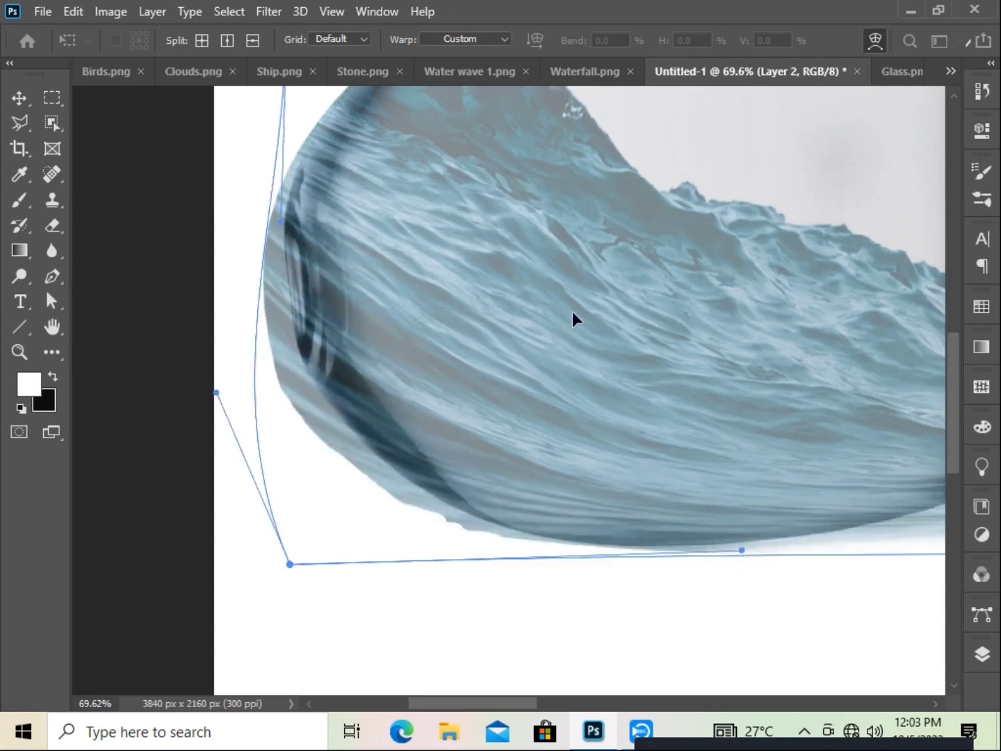
pyautogui.moveTo(573, 311); pyautogui.dragTo(565, 397)
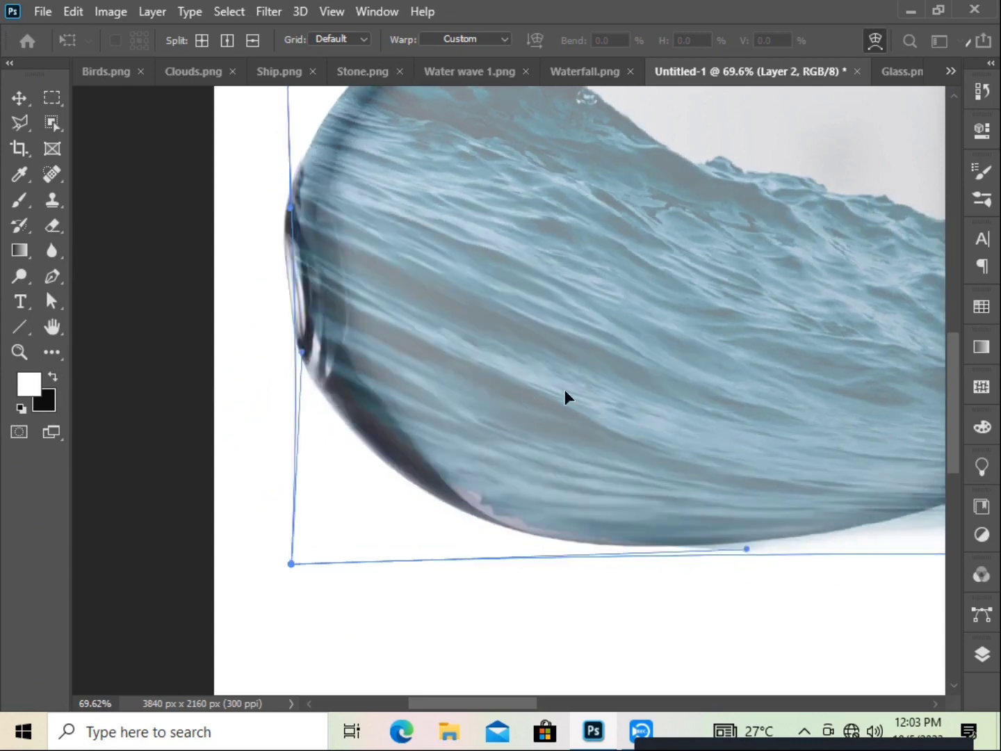
pyautogui.scroll(-2, 560, 375)
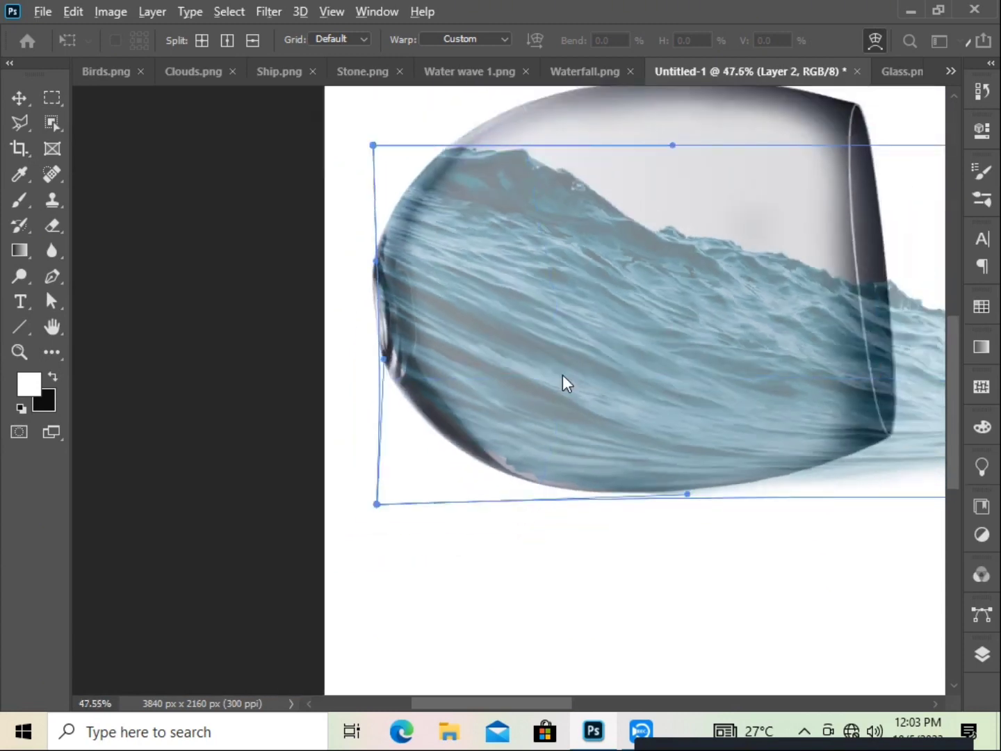
pyautogui.hscroll(5, 694, 611)
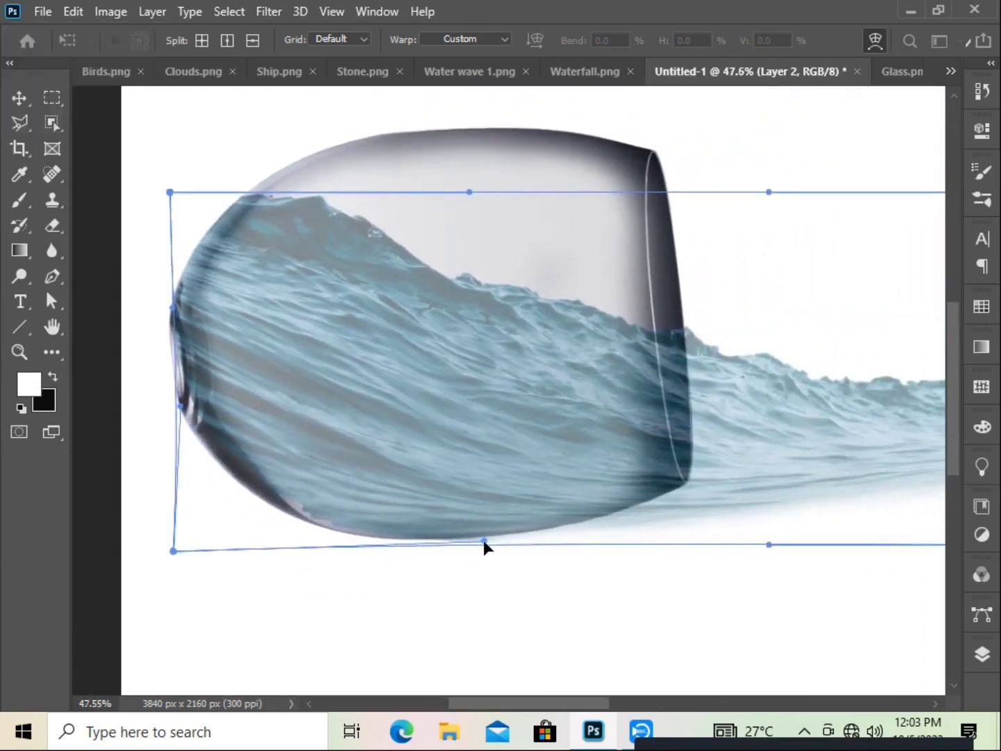
pyautogui.moveTo(468, 546); pyautogui.dragTo(434, 545)
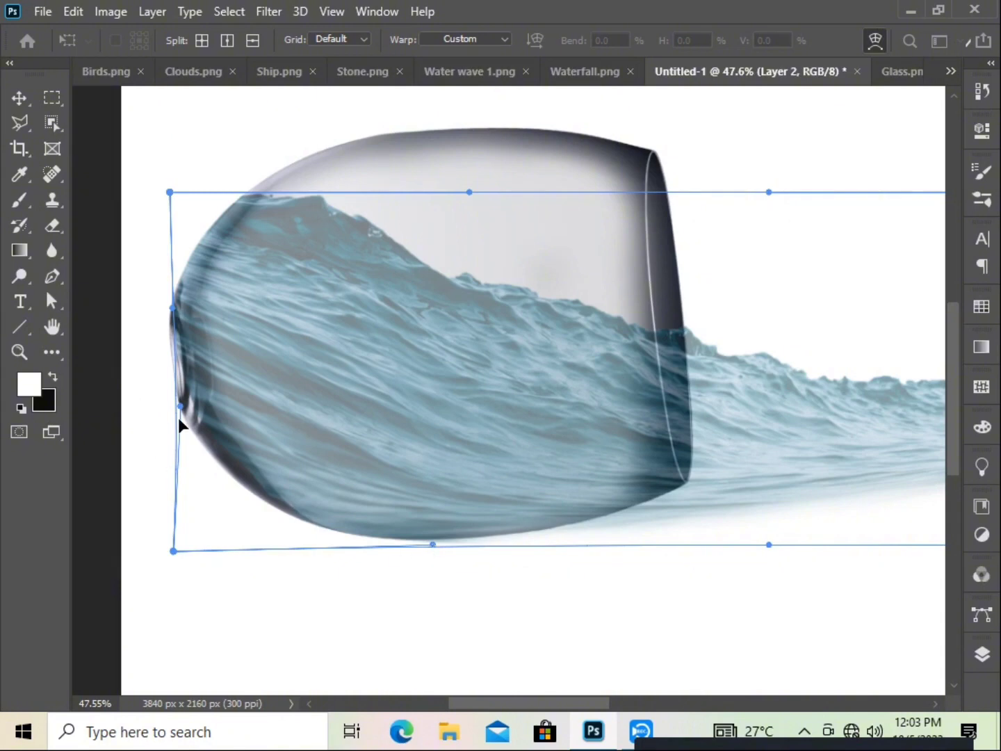
pyautogui.moveTo(180, 415); pyautogui.dragTo(150, 423)
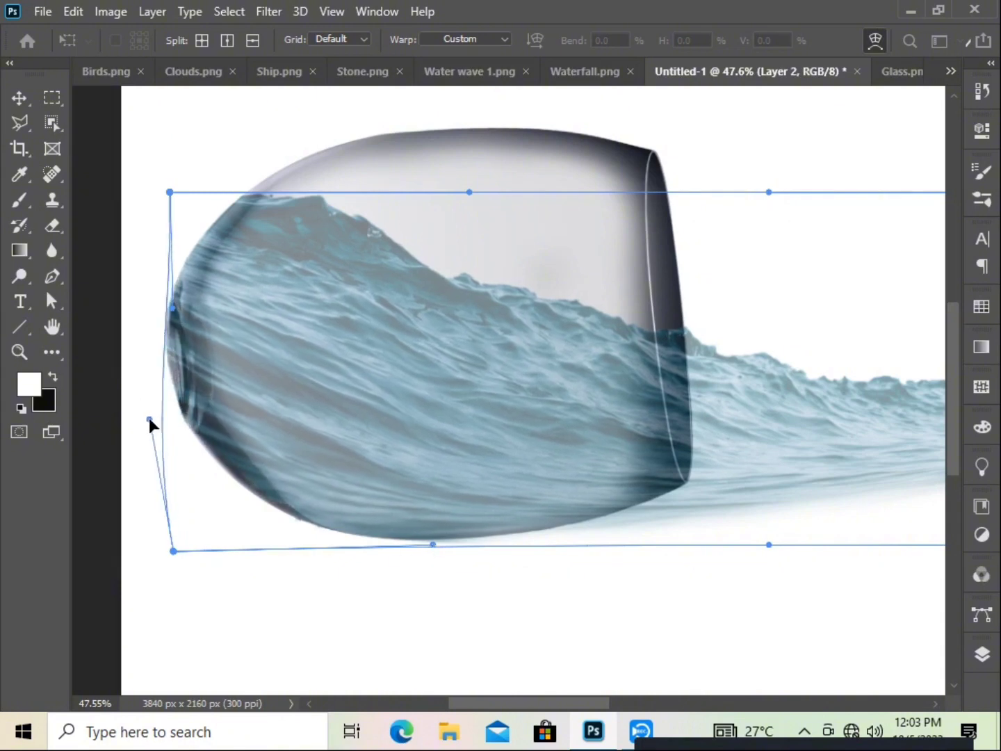
pyautogui.moveTo(149, 431); pyautogui.dragTo(153, 440)
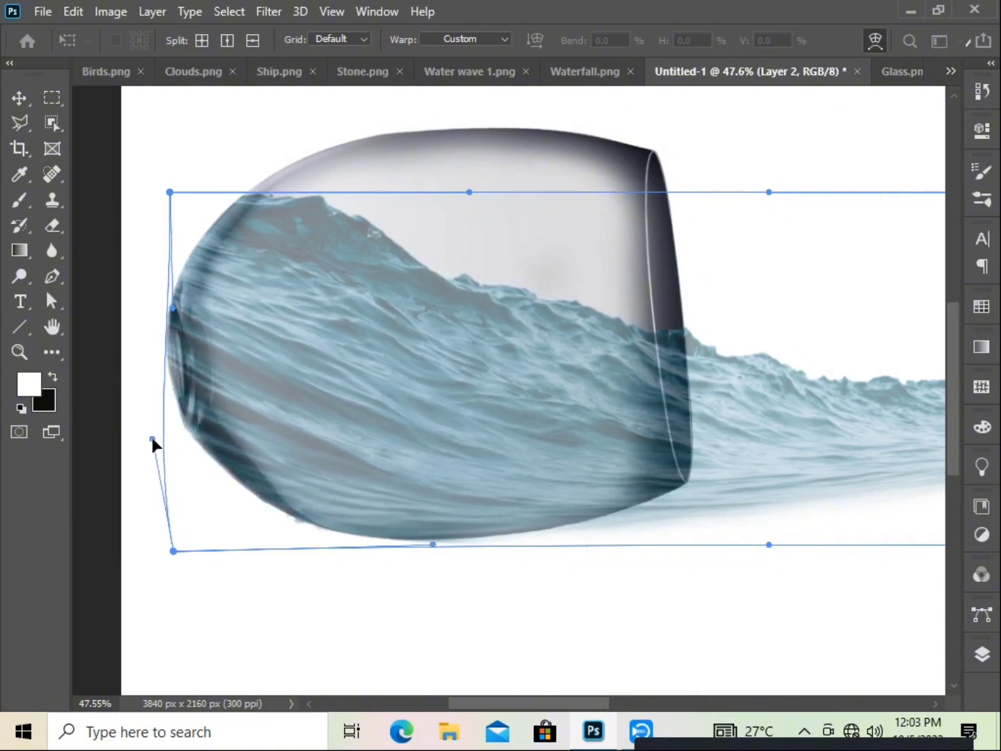
pyautogui.click(19, 98)
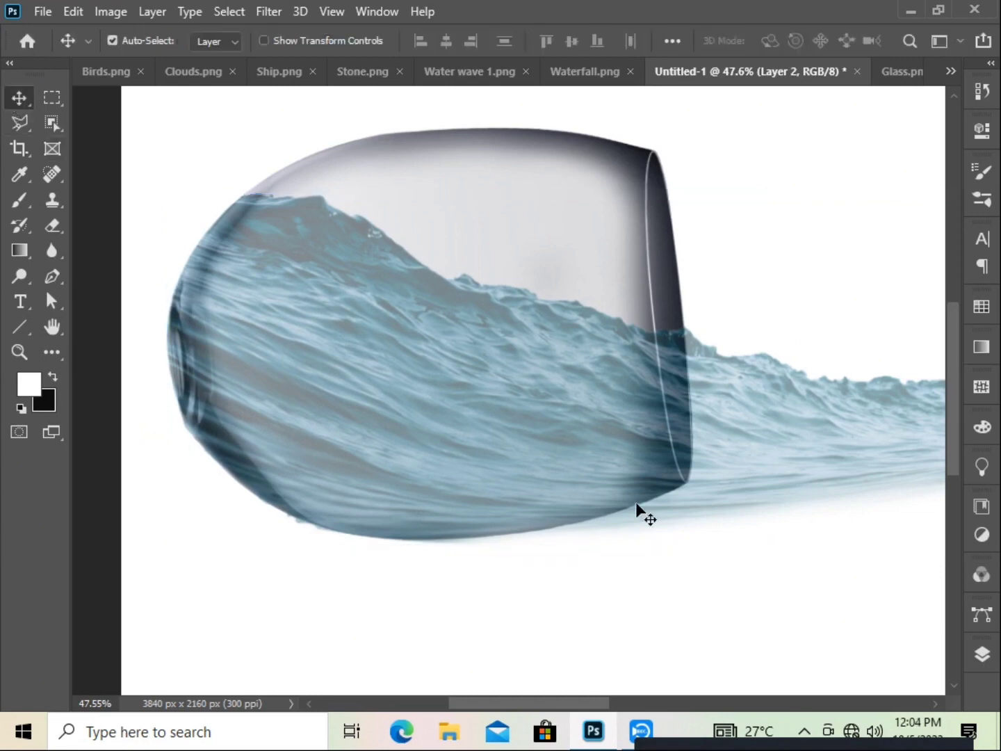
# - Set the wave layer to 100% opacity and move it beneath the glass layer
pyautogui.scroll(-2, 722, 604)
pyautogui.scroll(-1, 729, 613)
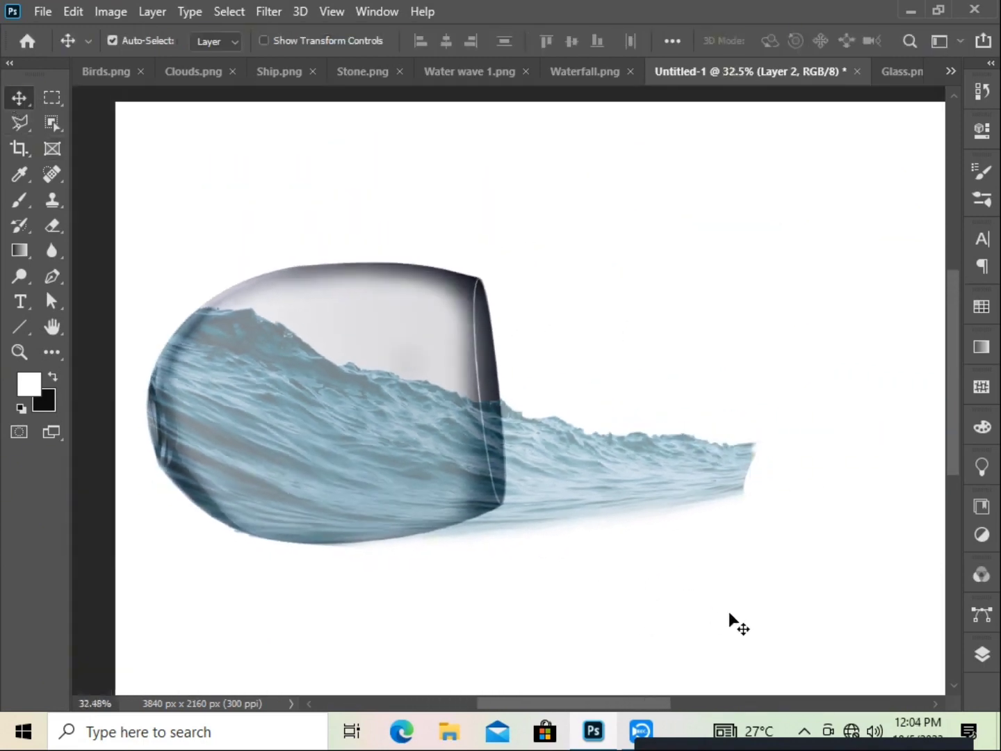
pyautogui.click(981, 654)
pyautogui.hotkey('shift', 'Up')
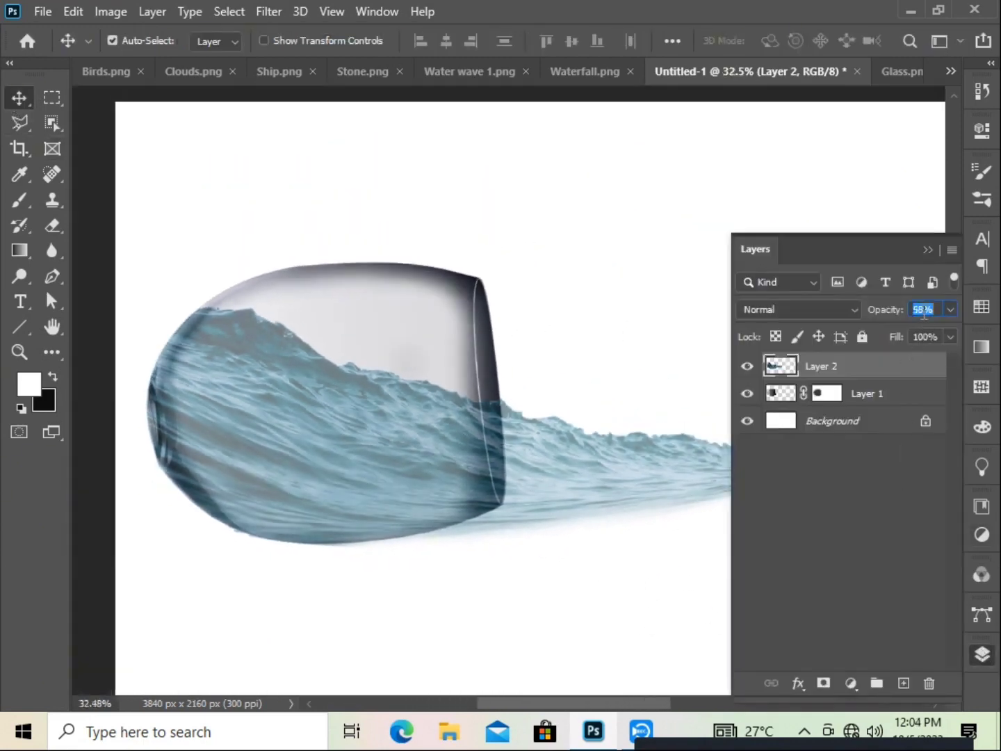
pyautogui.hotkey('shift', 'Up')
pyautogui.hotkey('shift', 'Up')
pyautogui.hotkey('shift', 'Up')
pyautogui.hotkey('shift', 'Up')
pyautogui.hotkey('shift', 'Up')
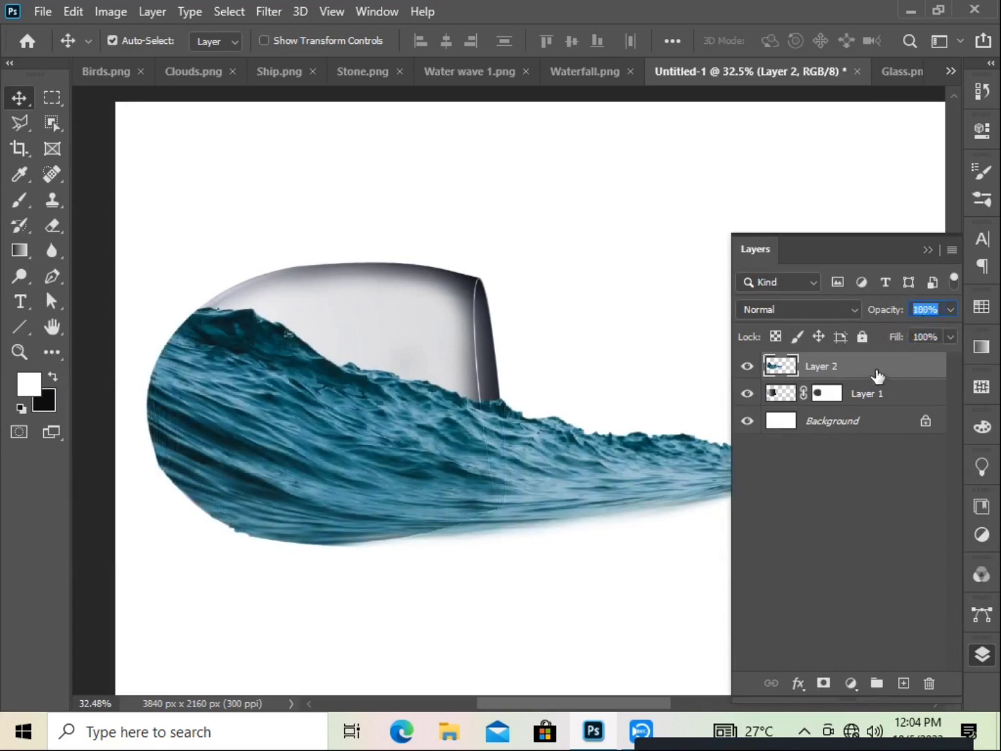
pyautogui.moveTo(877, 374); pyautogui.dragTo(883, 403)
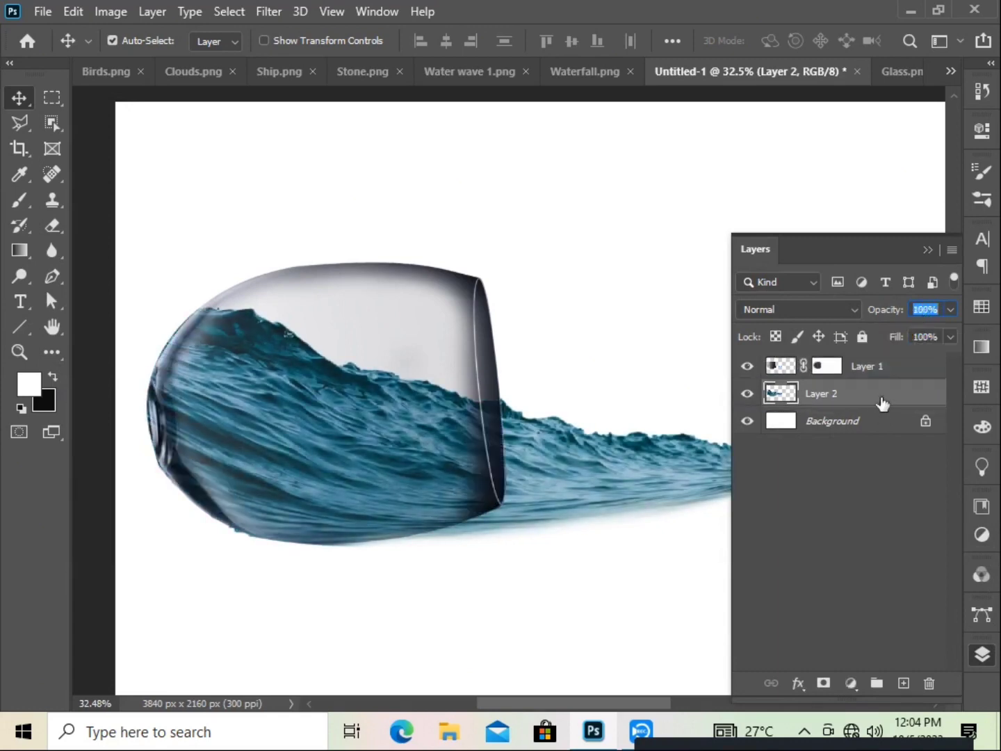
pyautogui.click(926, 250)
# - Warp the wave's left and bottom edges to match the glass base and apply it
pyautogui.hotkey('ctrl', 't')
pyautogui.rightClick(484, 541)
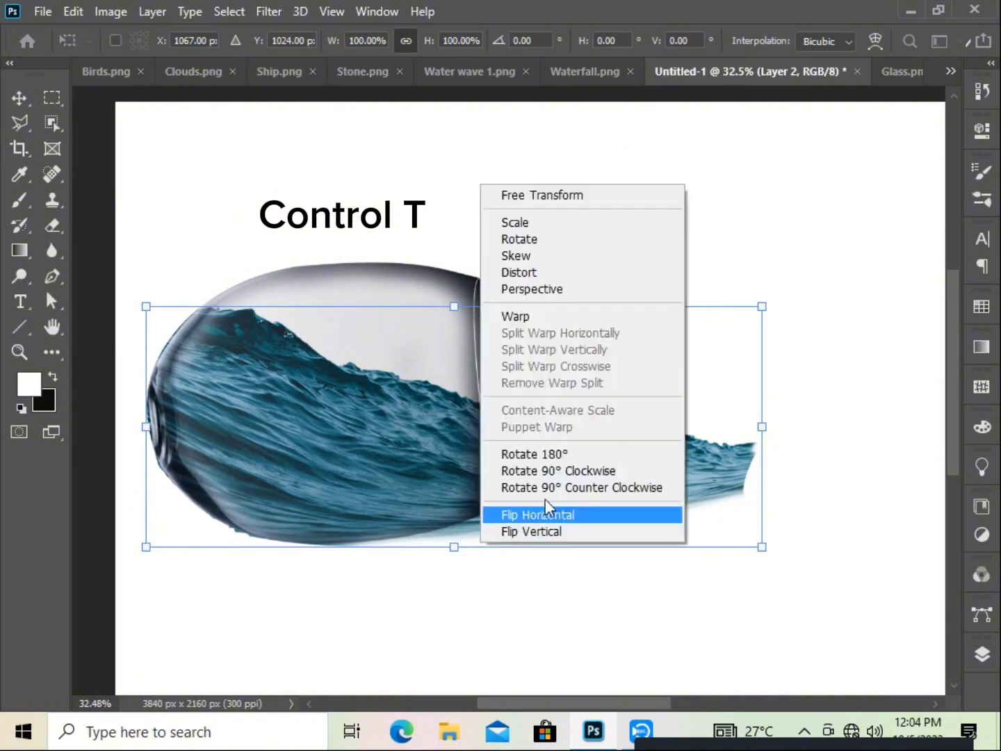
pyautogui.click(565, 310)
pyautogui.scroll(5, 463, 485)
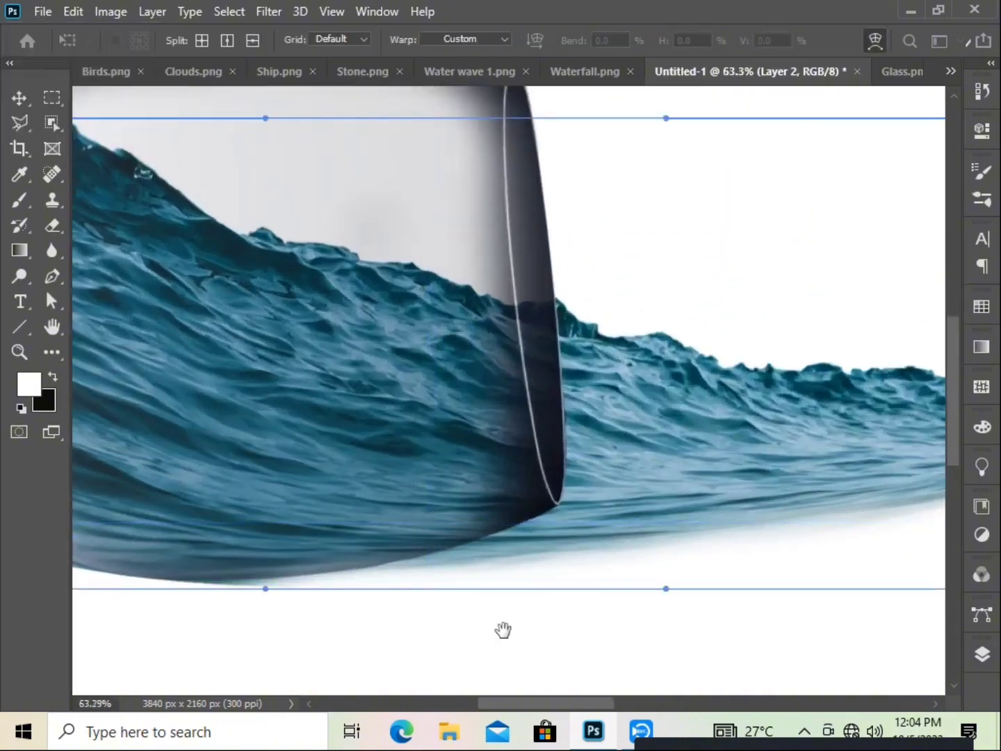
pyautogui.hscroll(-5, 504, 629)
pyautogui.scroll(-2, 583, 416)
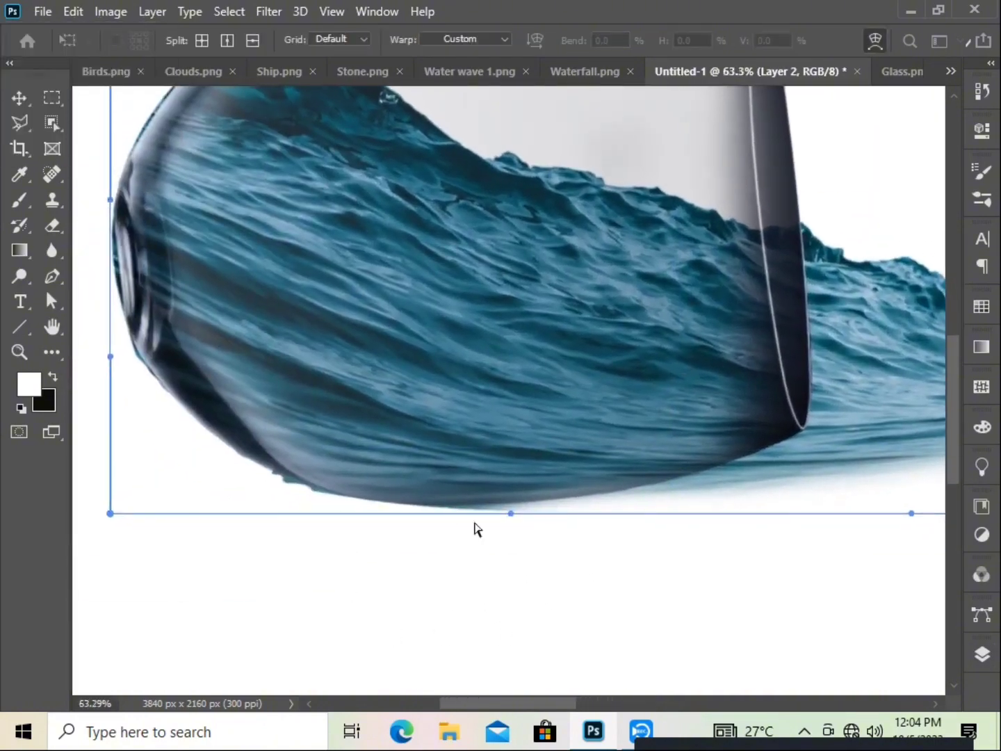
pyautogui.moveTo(109, 358); pyautogui.dragTo(116, 356)
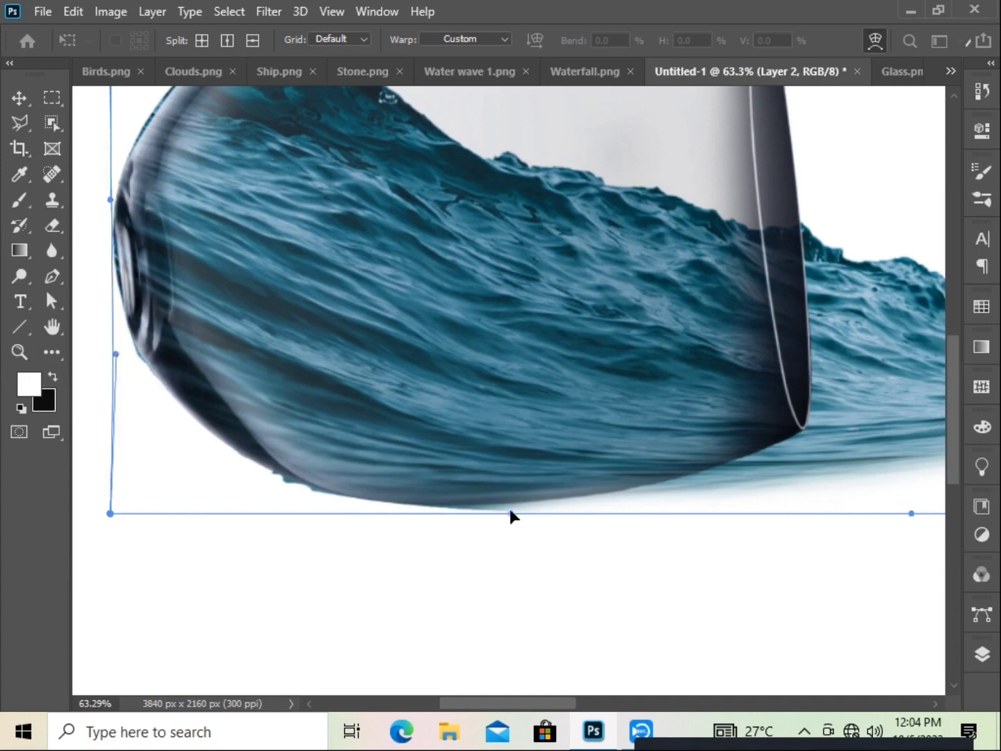
pyautogui.moveTo(510, 516)
pyautogui.mouseDown()
pyautogui.moveTo(491, 515)
pyautogui.moveTo(536, 514)
pyautogui.mouseUp()
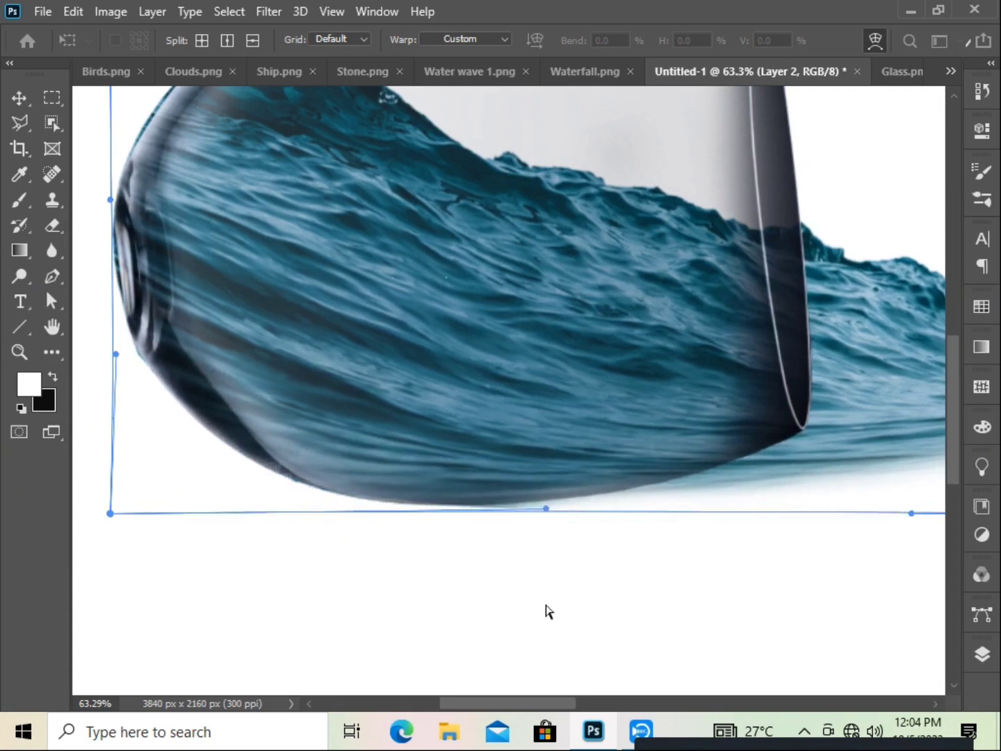
pyautogui.click(18, 96)
pyautogui.scroll(-1, 391, 591)
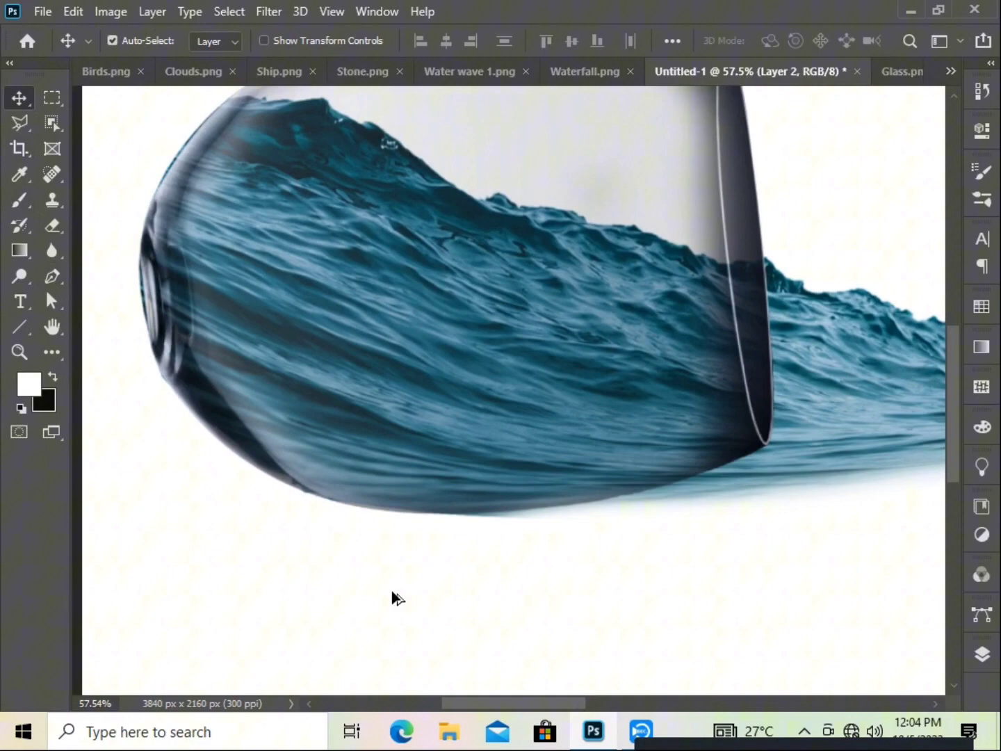
# - Warp the wave's top-left corner in to fit the glass and apply it
pyautogui.hotkey('ctrl', 't')
pyautogui.rightClick(297, 434)
pyautogui.click(327, 209)
pyautogui.scroll(2, 272, 592)
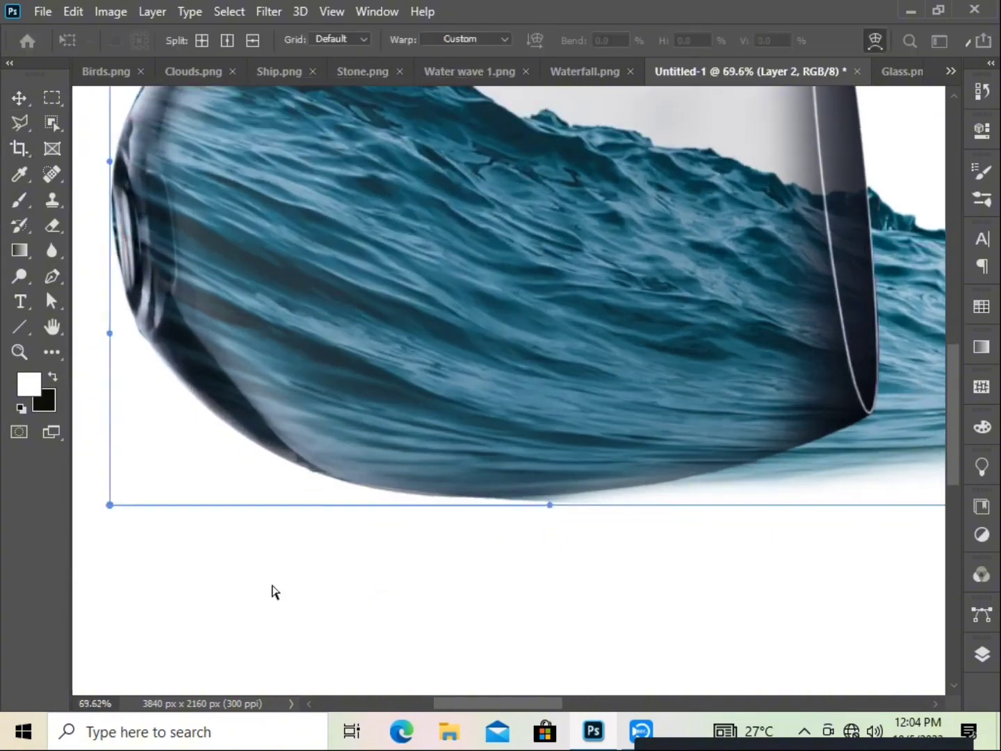
pyautogui.scroll(1, 273, 591)
pyautogui.moveTo(250, 467); pyautogui.dragTo(440, 449)
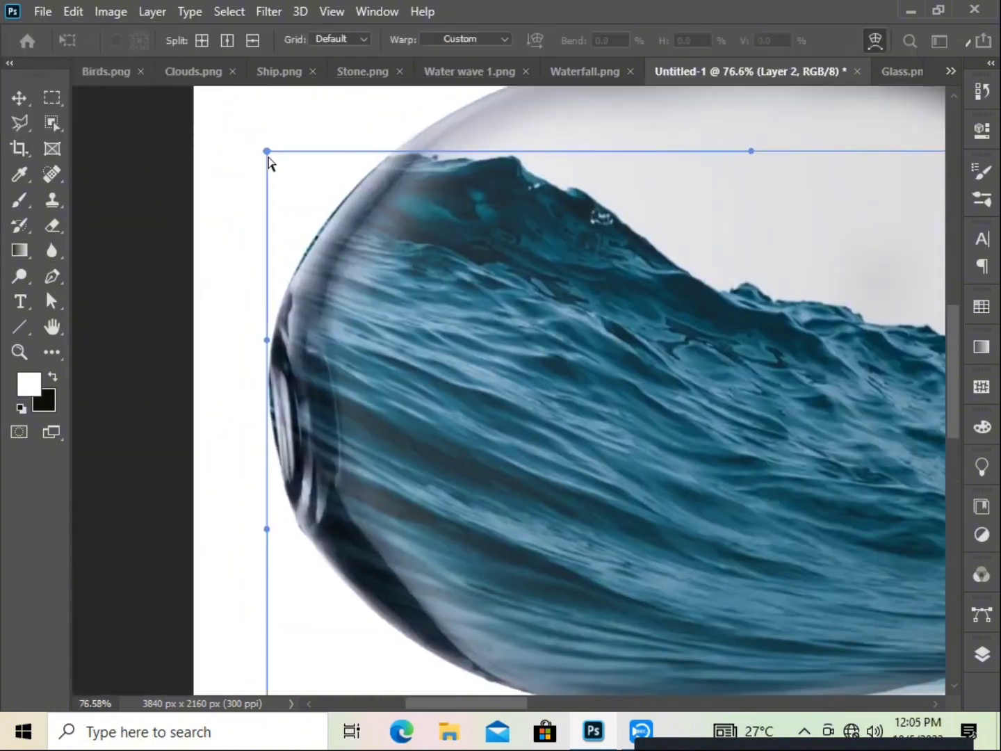
pyautogui.moveTo(268, 151); pyautogui.dragTo(273, 153)
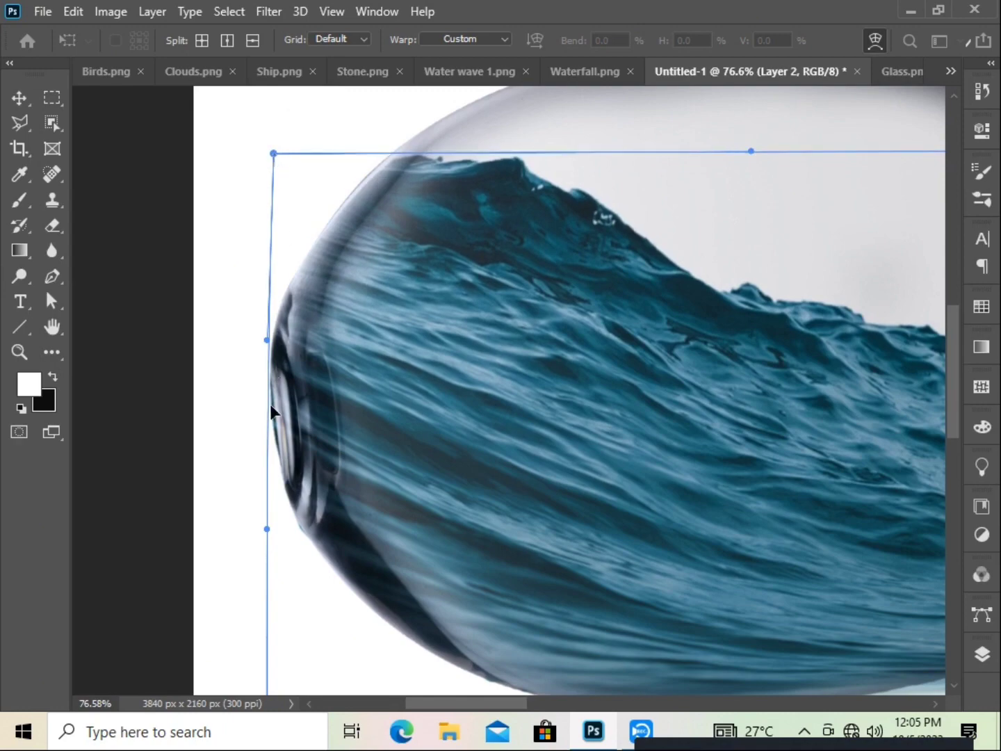
pyautogui.press('Return')
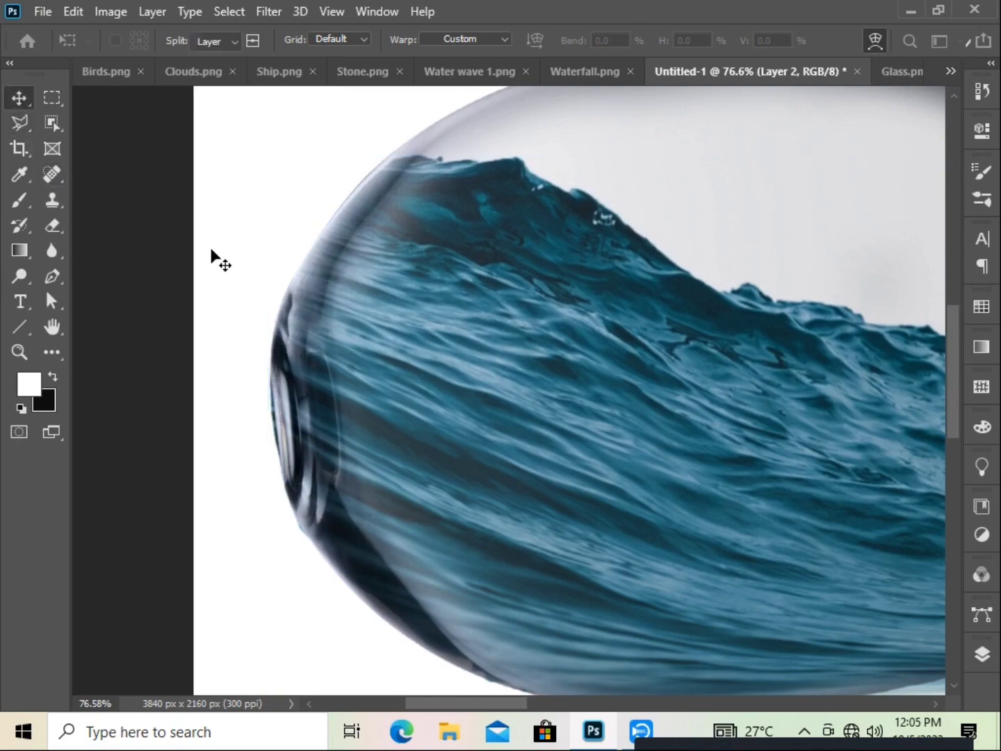
pyautogui.scroll(-5, 392, 389)
pyautogui.scroll(-1, 592, 622)
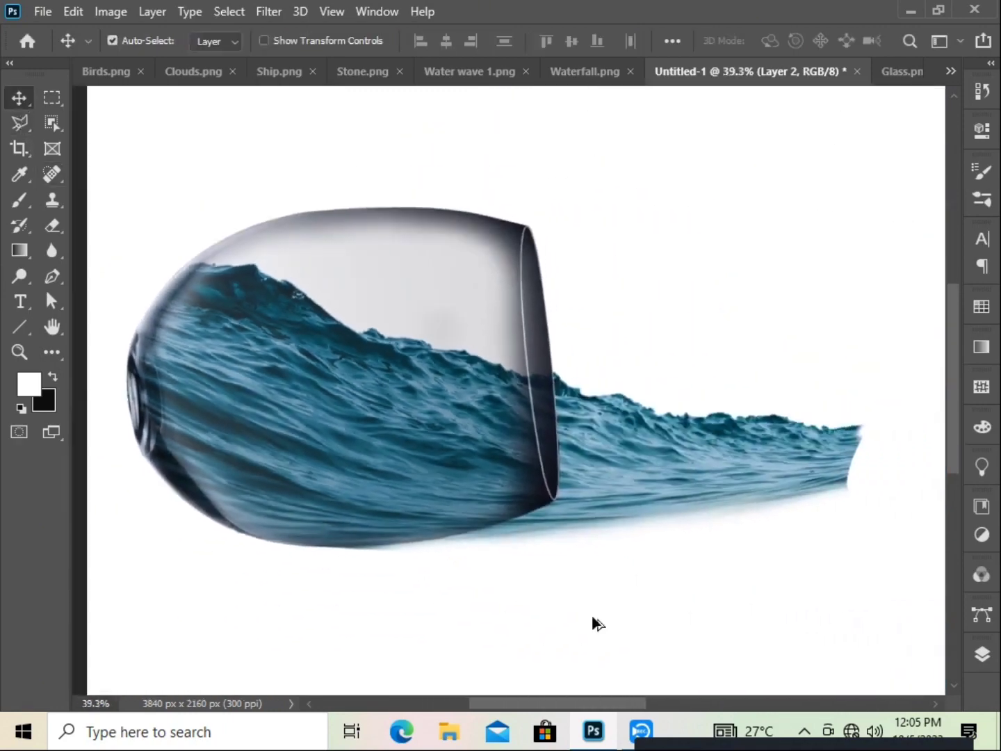
pyautogui.scroll(-3, 598, 629)
# - Paint black on the glass layer's mask with a size-50 brush along the right rim where water spills
pyautogui.moveTo(605, 594); pyautogui.dragTo(530, 545)
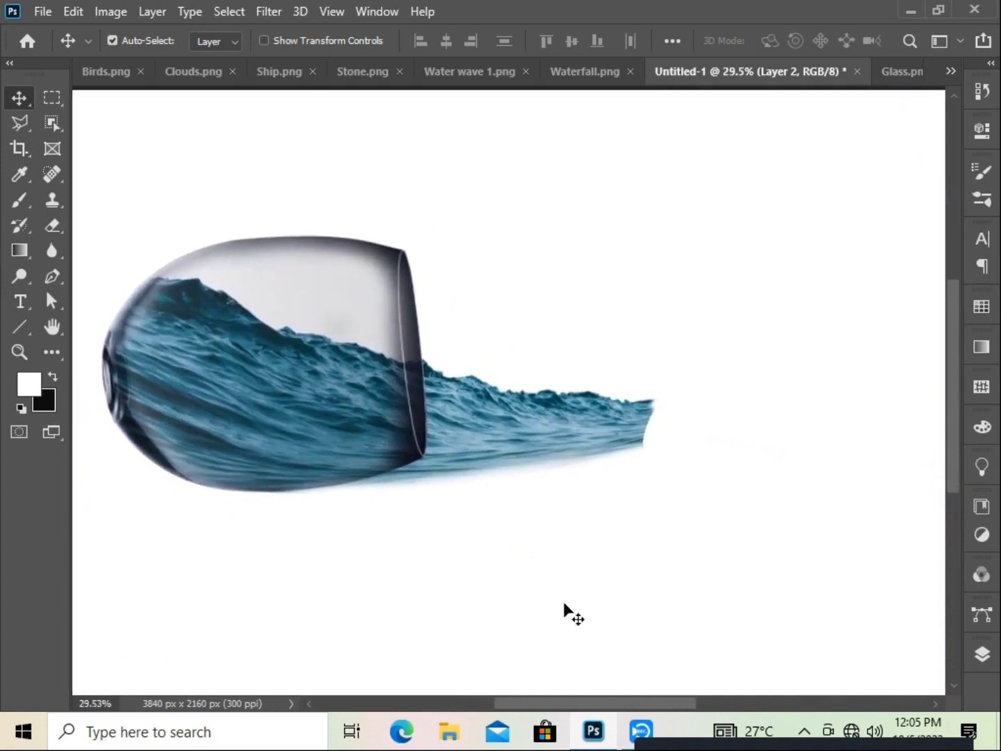
pyautogui.click(981, 655)
pyautogui.click(827, 366)
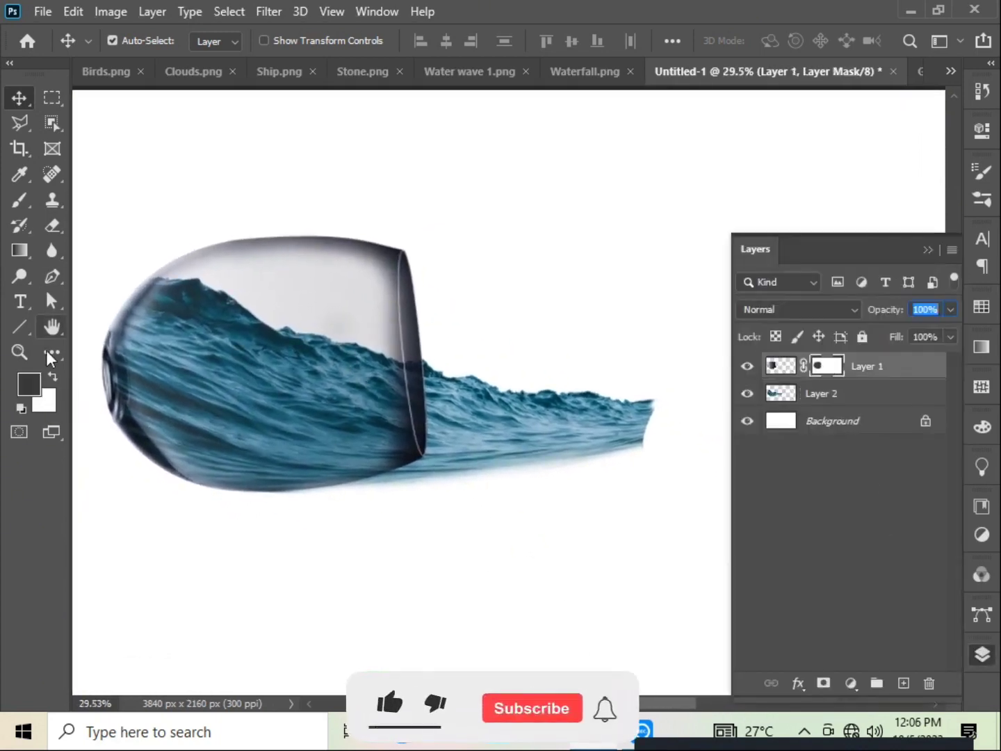
pyautogui.click(19, 200)
pyautogui.scroll(3, 470, 420)
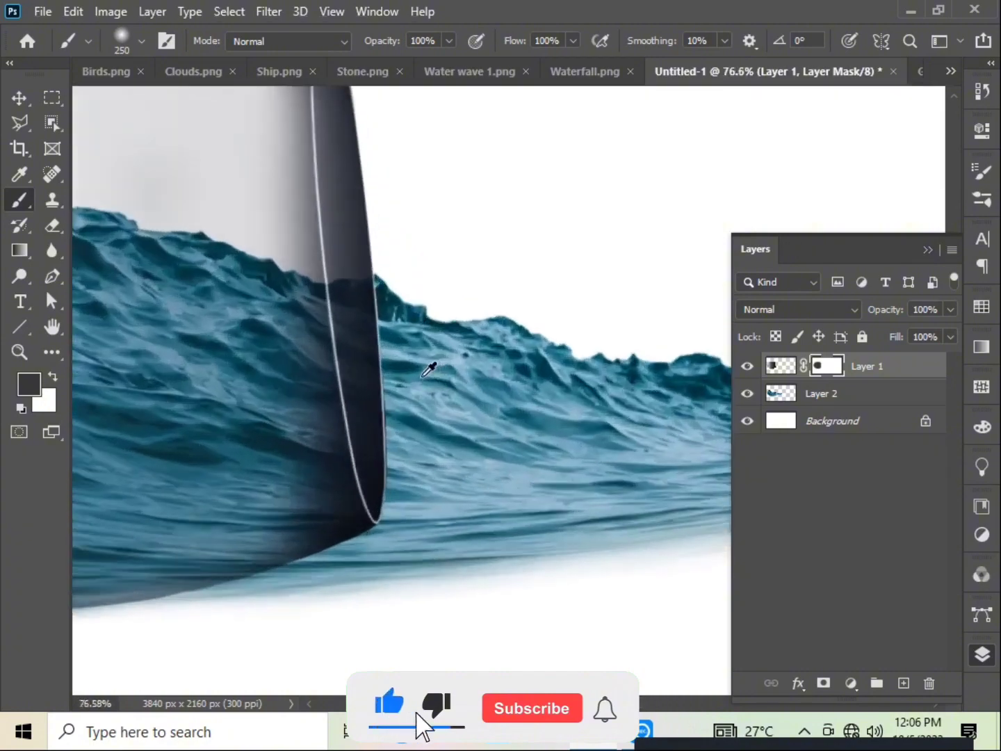
pyautogui.scroll(3, 431, 364)
pyautogui.press('[')
pyautogui.press('[')
pyautogui.press('[')
pyautogui.press('[')
pyautogui.press('[')
pyautogui.press('[')
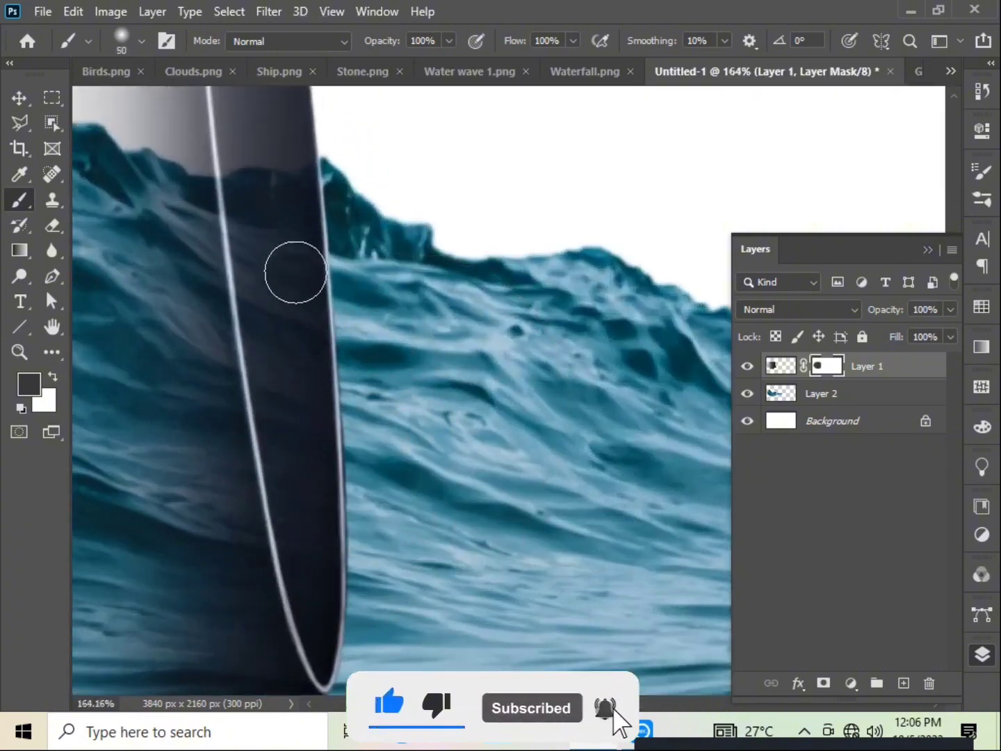
pyautogui.moveTo(295, 272)
pyautogui.mouseDown()
pyautogui.moveTo(352, 560)
pyautogui.moveTo(339, 663)
pyautogui.moveTo(310, 253)
pyautogui.moveTo(297, 251)
pyautogui.moveTo(333, 235)
pyautogui.moveTo(315, 227)
pyautogui.mouseUp()
pyautogui.scroll(-5, 413, 529)
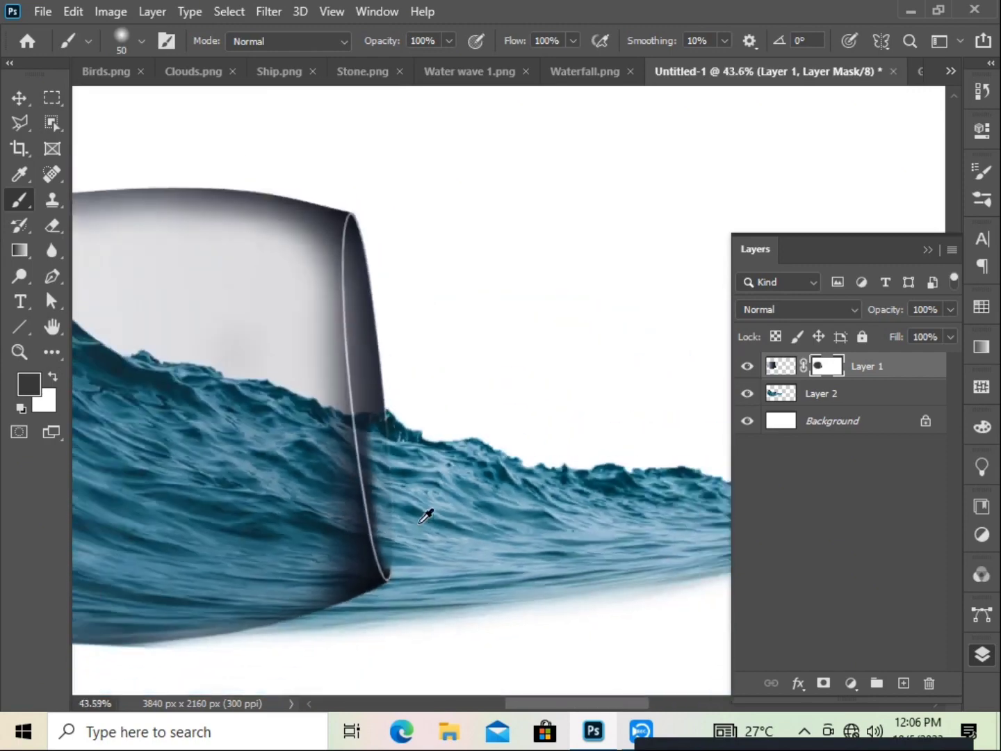
pyautogui.scroll(-1, 417, 518)
pyautogui.scroll(-1, 404, 501)
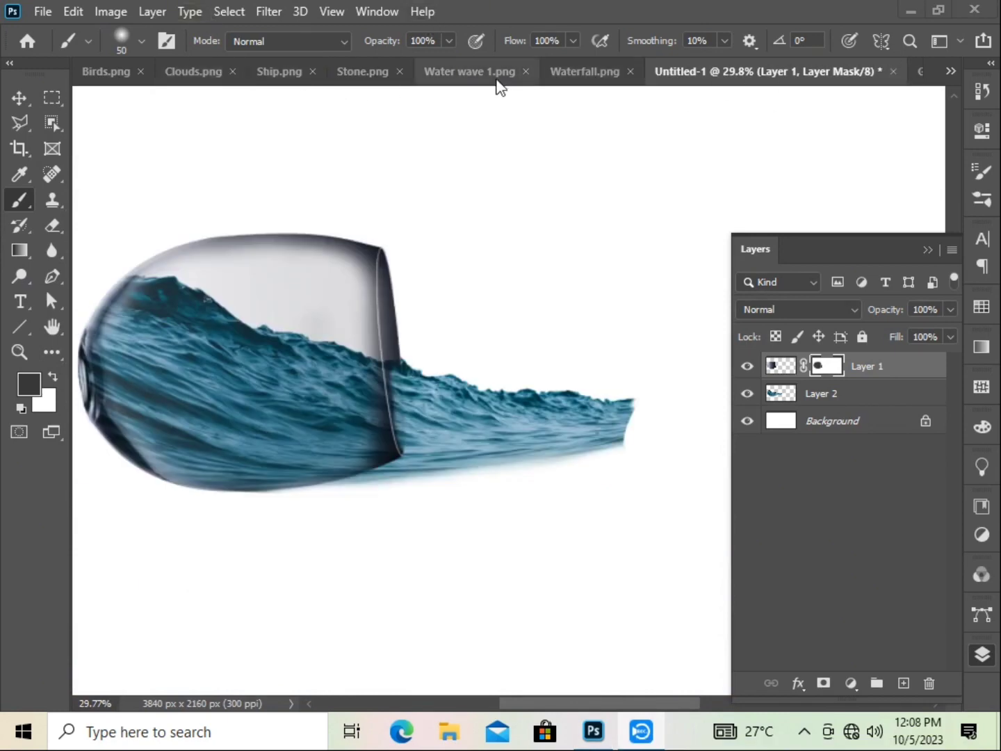
pyautogui.click(486, 72)
# - Drag the Waterfall.png layer into Untitled-1 as Layer 3 at the wave's spilling end
pyautogui.click(678, 72)
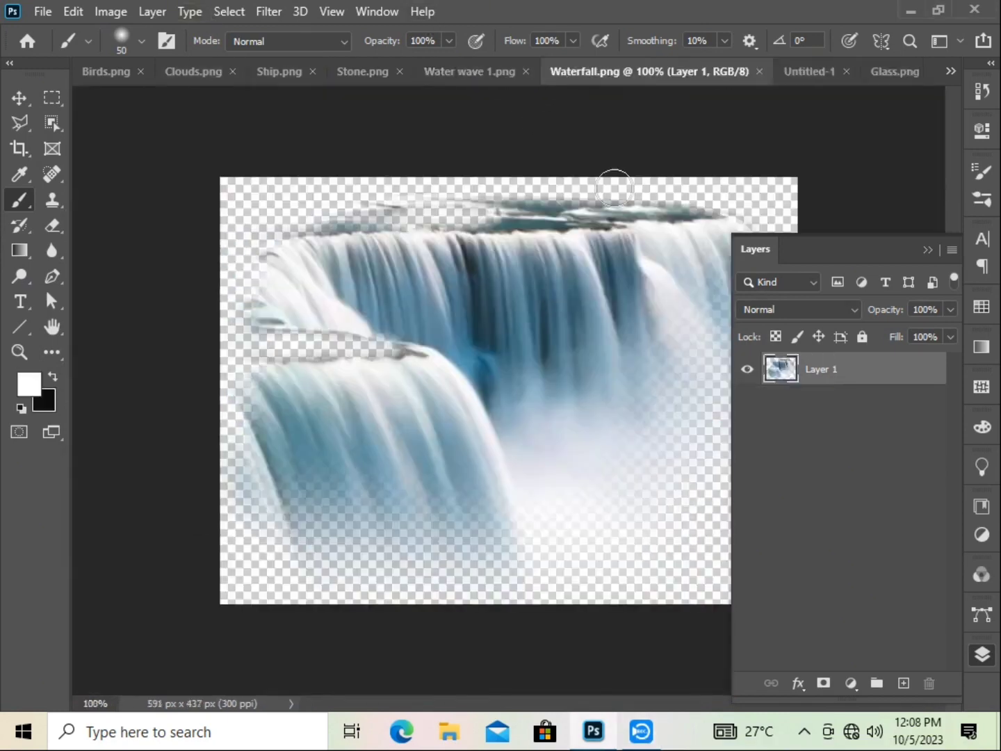
pyautogui.click(19, 99)
pyautogui.moveTo(407, 342); pyautogui.dragTo(676, 438)
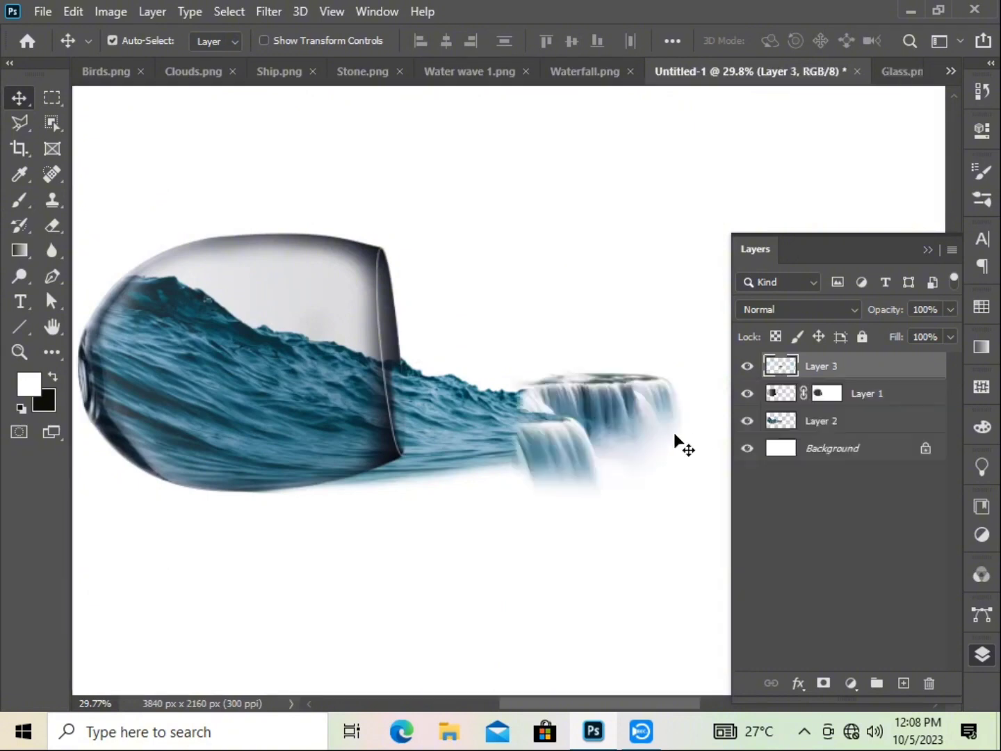
pyautogui.click(929, 249)
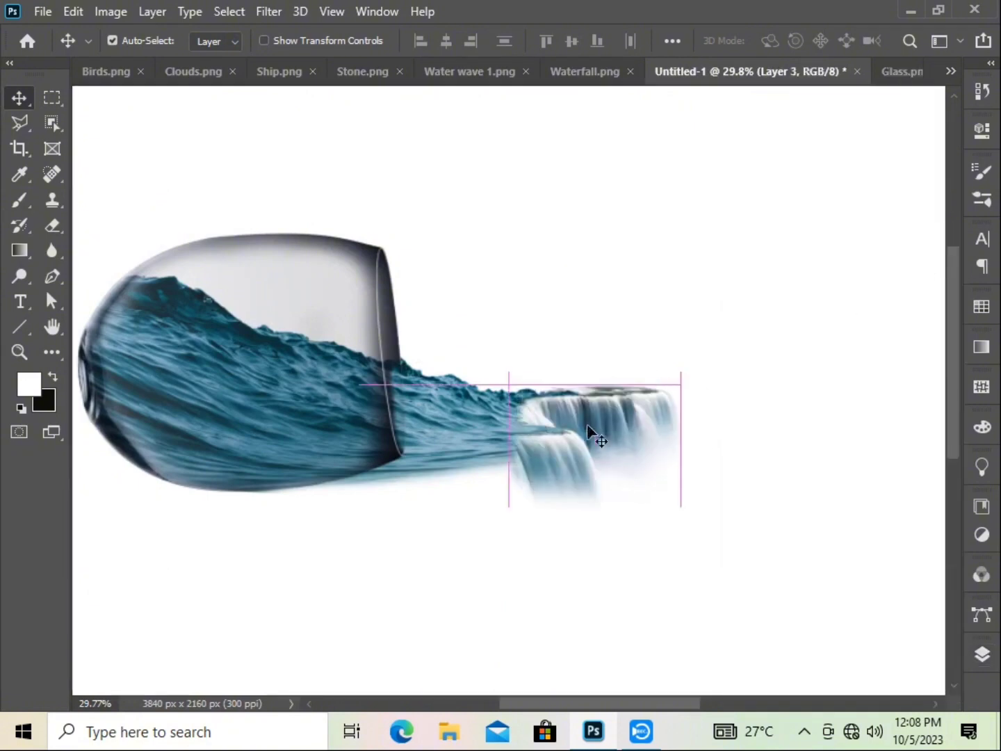
pyautogui.scroll(1, 629, 463)
pyautogui.scroll(2, 629, 464)
pyautogui.scroll(2, 627, 445)
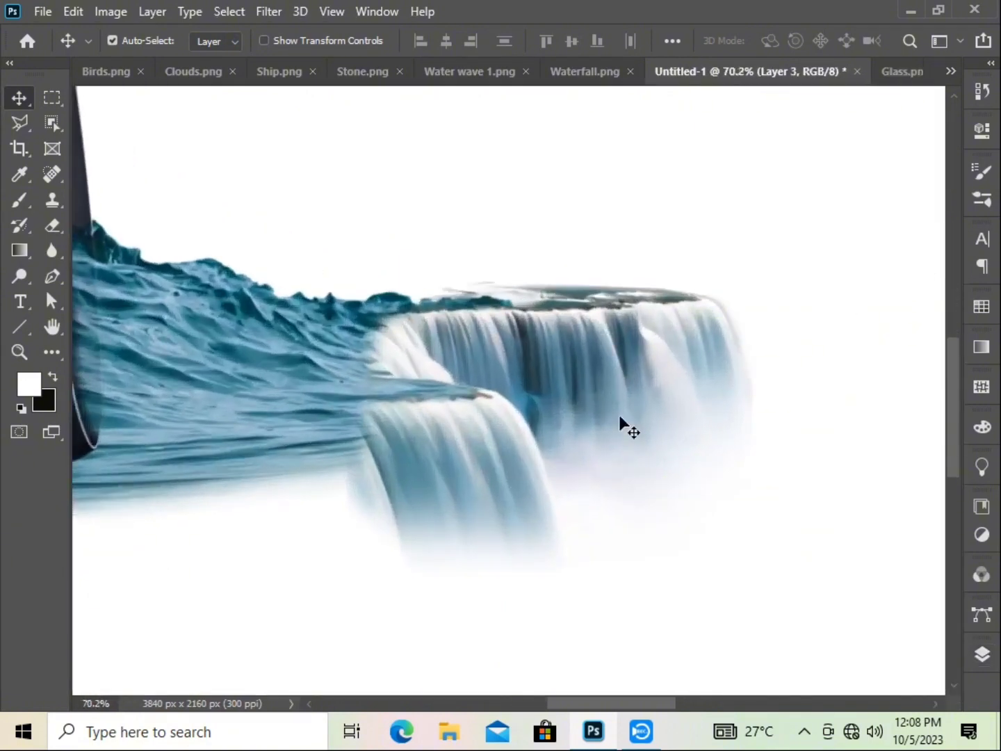
pyautogui.hotkey('ctrl', 't')
# - Warp the waterfall's left corners and top edge so its top meets the wave crest
pyautogui.rightClick(611, 410)
pyautogui.click(645, 178)
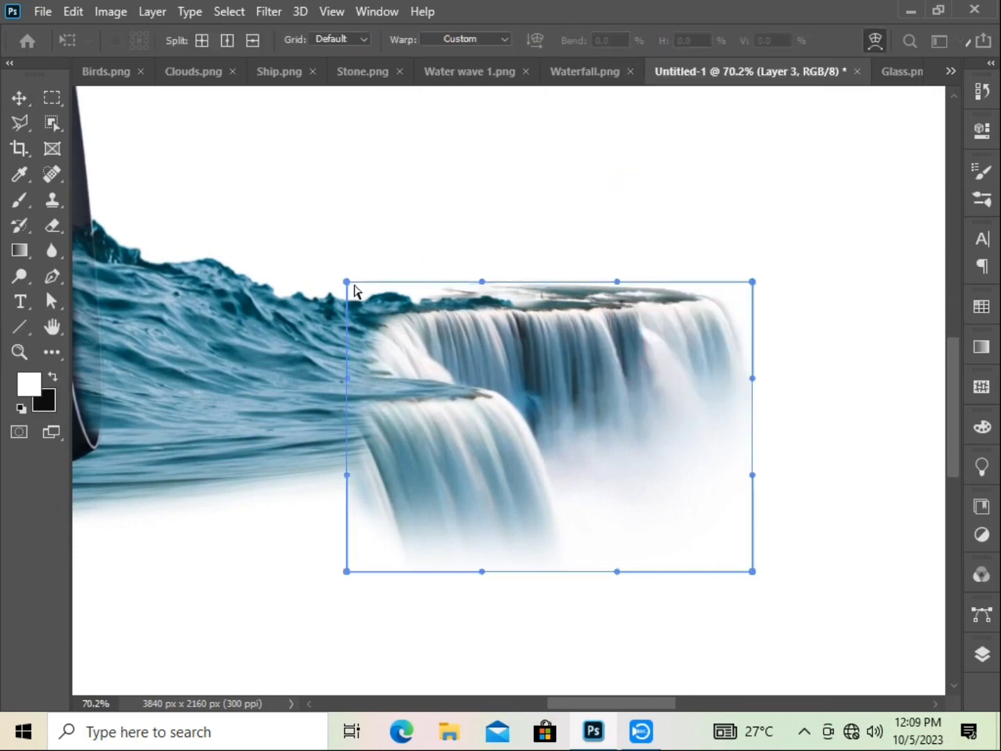
pyautogui.moveTo(346, 283); pyautogui.dragTo(342, 297)
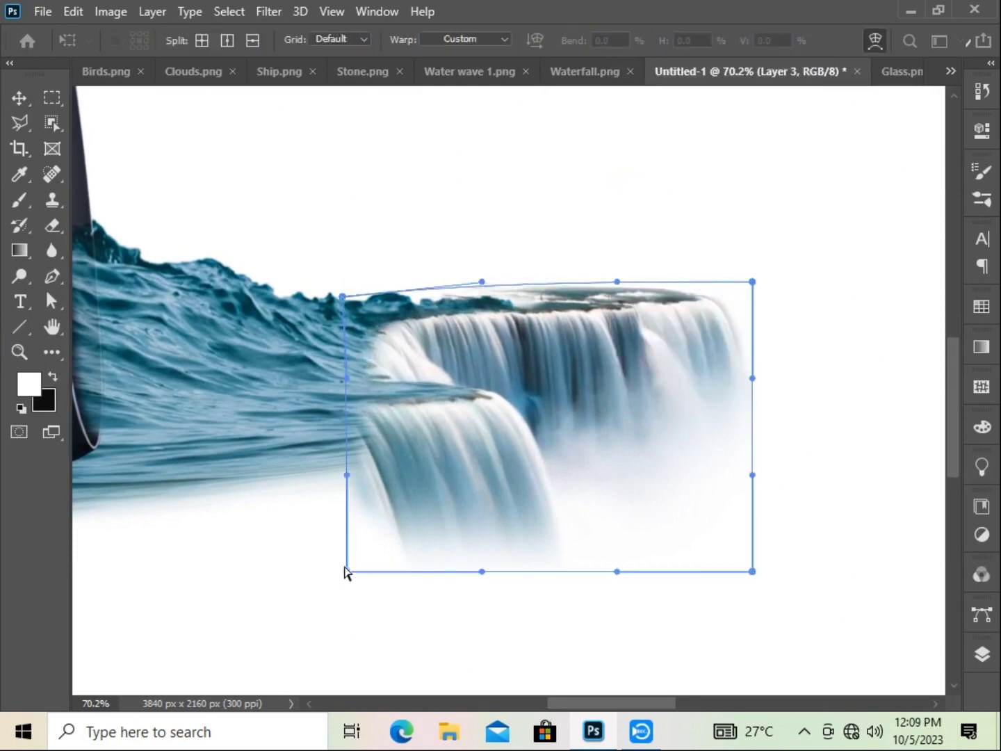
pyautogui.moveTo(346, 572); pyautogui.dragTo(345, 566)
pyautogui.moveTo(482, 283); pyautogui.dragTo(479, 301)
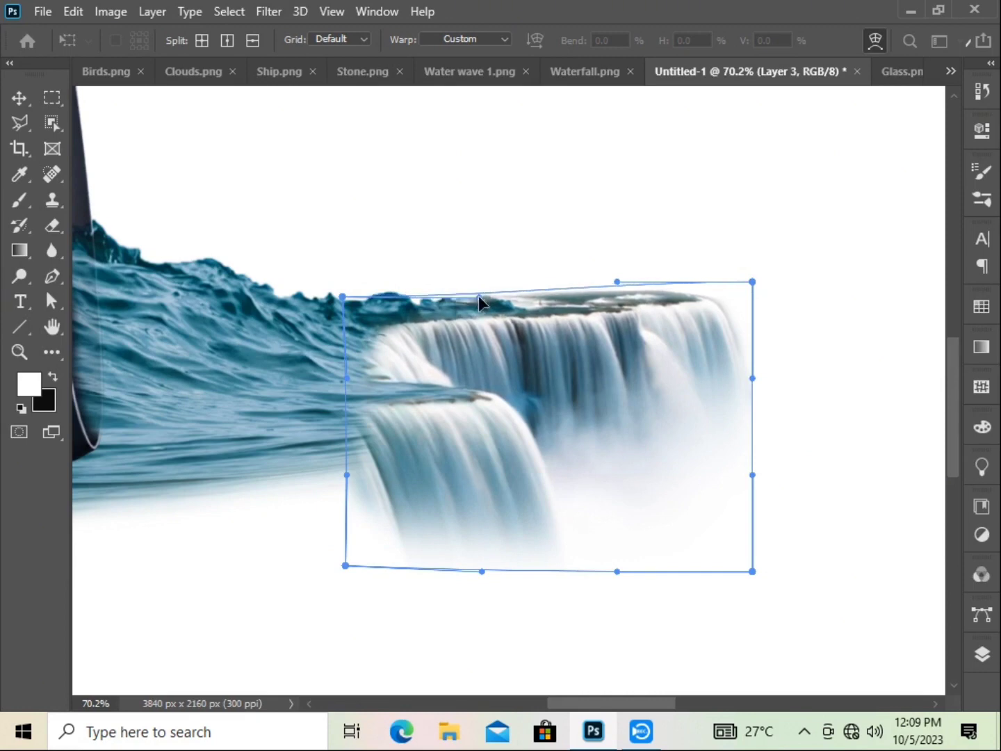
pyautogui.click(149, 98)
# - Brush white over the water below the waterfall's left edge to soften the join
pyautogui.scroll(-5, 519, 246)
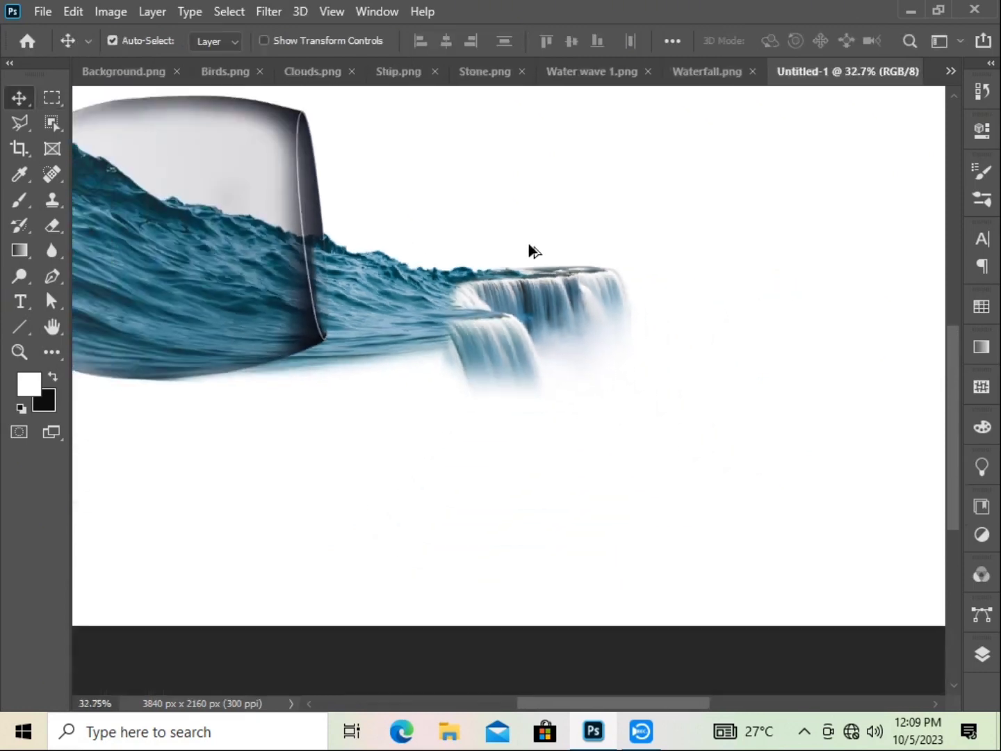
pyautogui.scroll(-2, 535, 250)
pyautogui.scroll(-1, 630, 192)
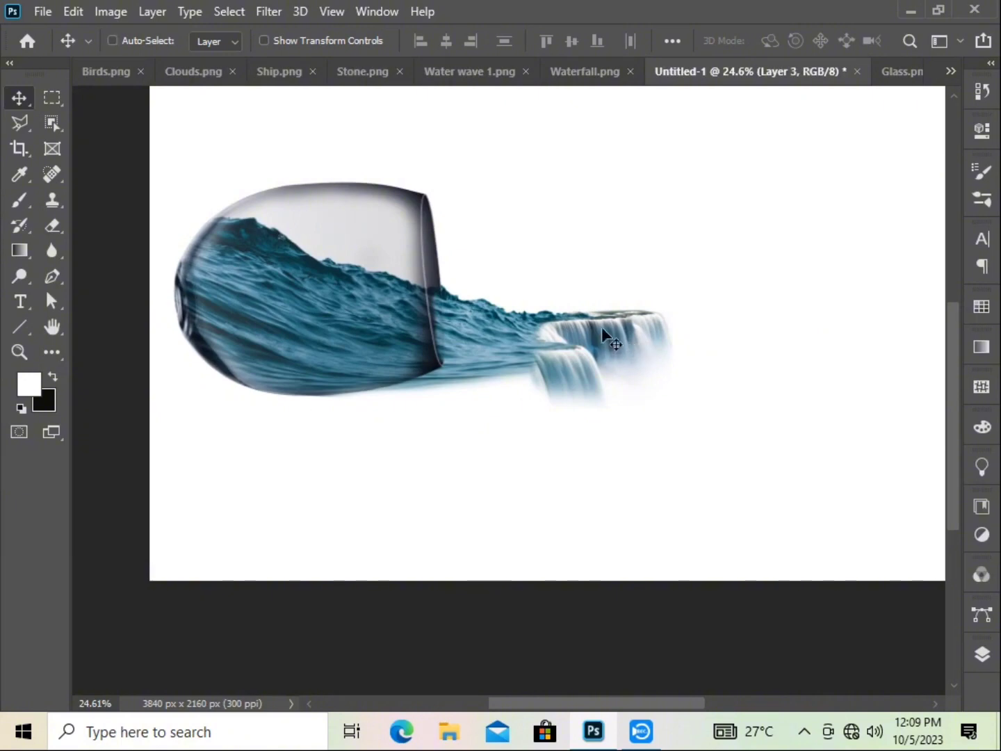
pyautogui.hotkey('ctrl', 't')
pyautogui.press('Escape')
pyautogui.press('b')
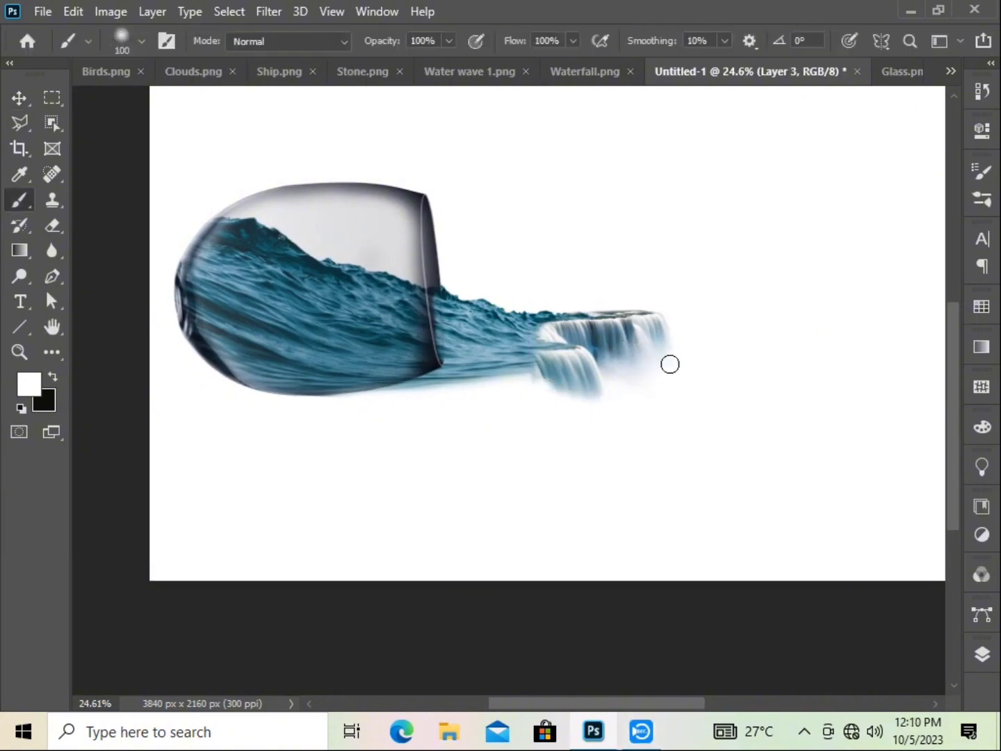
pyautogui.moveTo(539, 379); pyautogui.dragTo(557, 435)
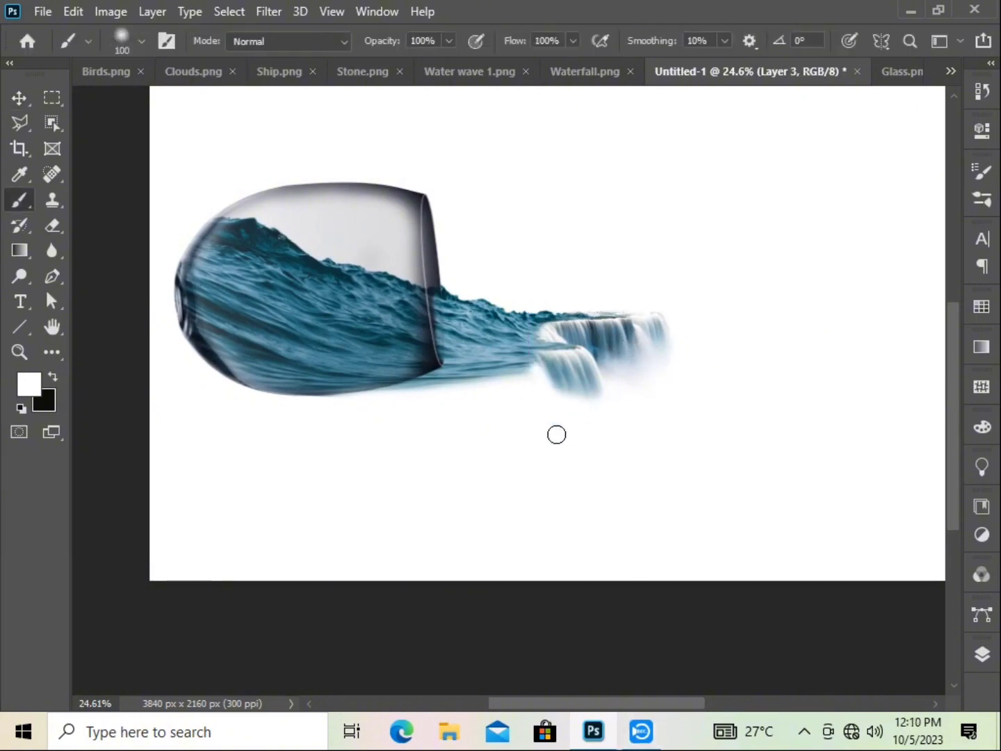
# - Bring the ship into the composite, shrink it to about 31%, and set it on the wave
pyautogui.press('v')
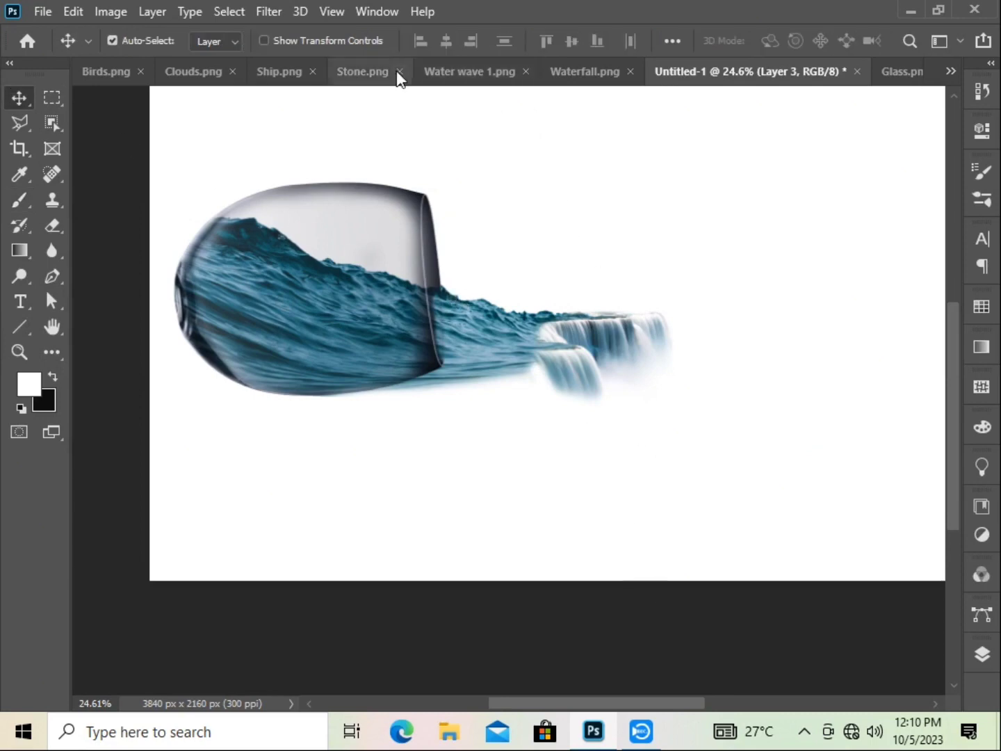
pyautogui.click(310, 82)
pyautogui.moveTo(509, 428)
pyautogui.mouseDown()
pyautogui.moveTo(826, 66)
pyautogui.moveTo(501, 297)
pyautogui.mouseUp()
pyautogui.hotkey('ctrl', 't')
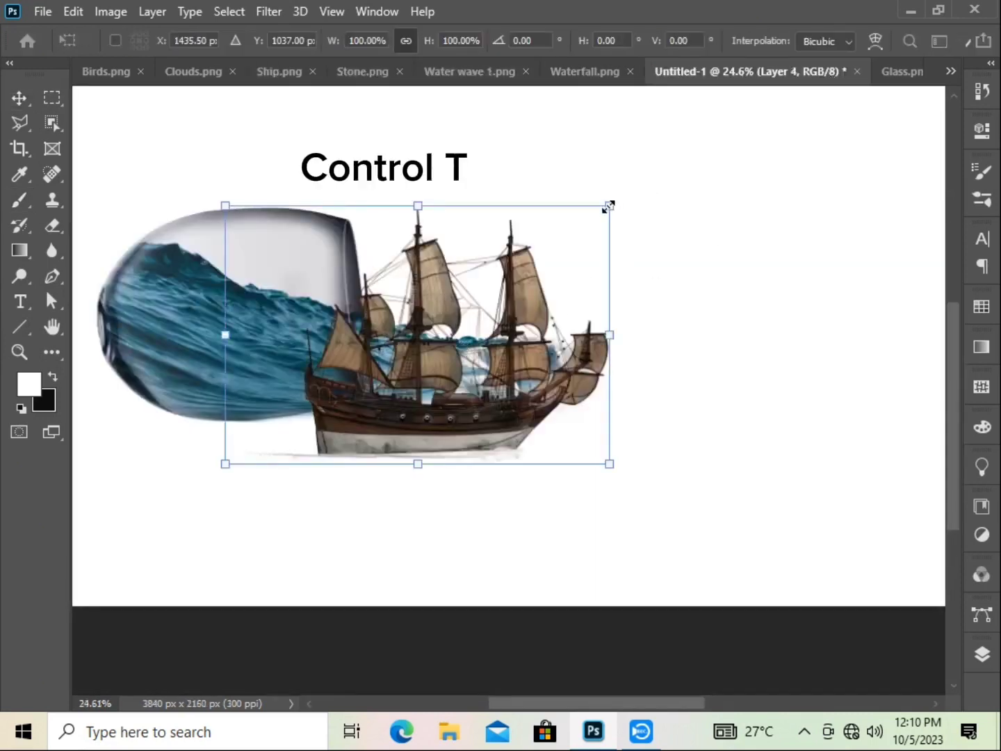
pyautogui.moveTo(608, 207); pyautogui.dragTo(478, 294)
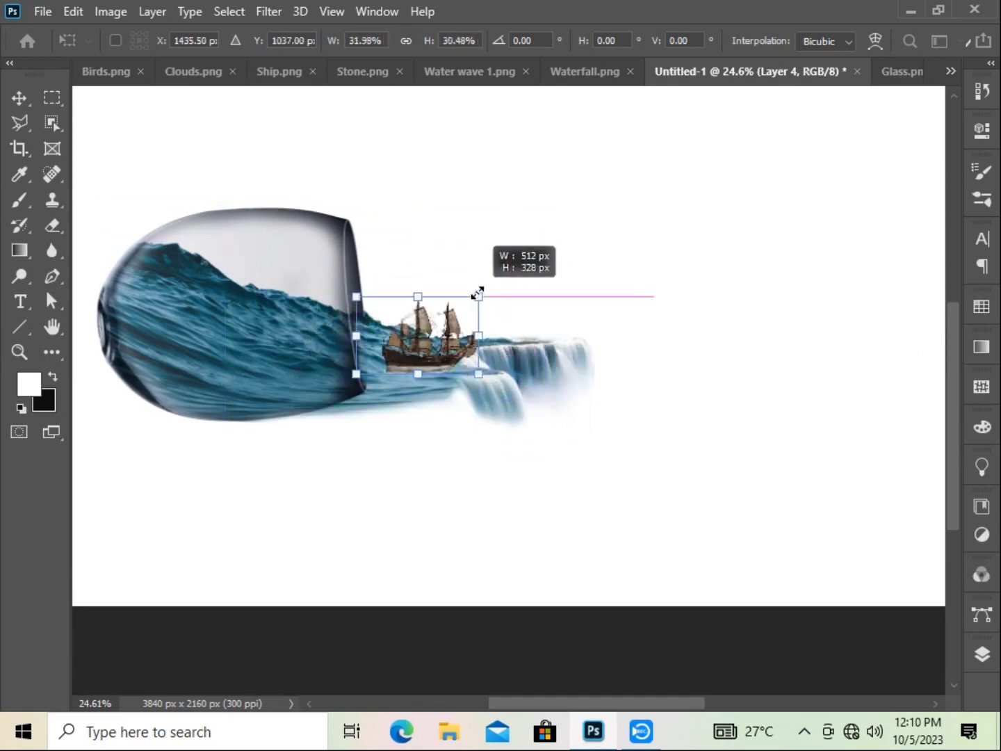
pyautogui.moveTo(453, 360); pyautogui.dragTo(457, 330)
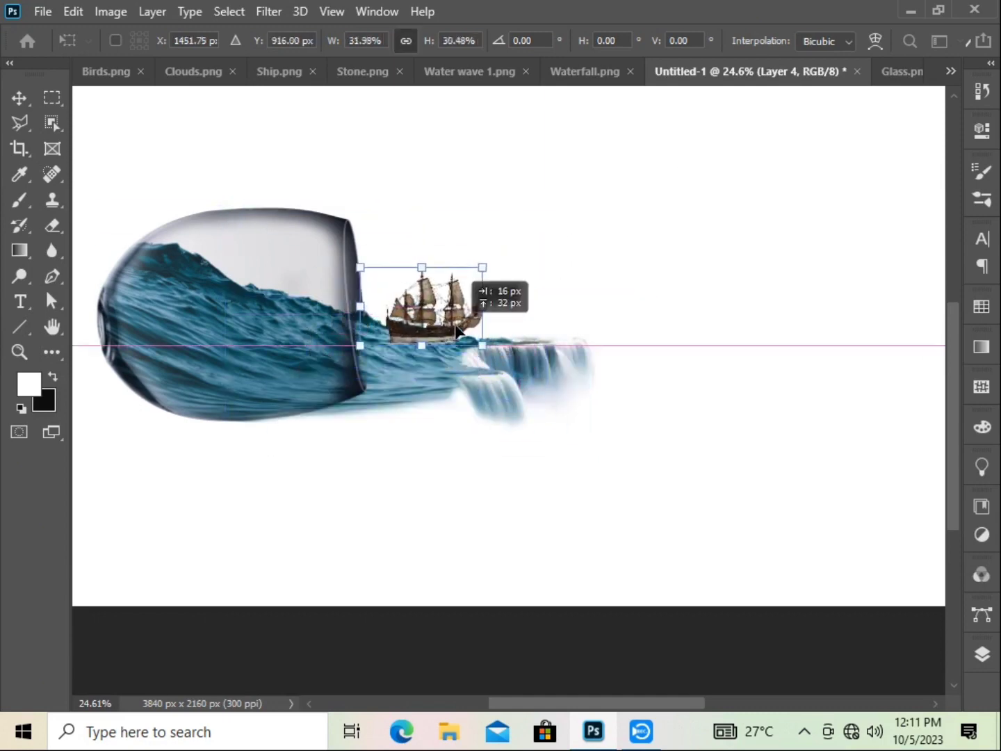
pyautogui.click(20, 98)
# - Scale the ship to about 90%, nudge it down-right, and group the ship layer
pyautogui.scroll(2, 431, 310)
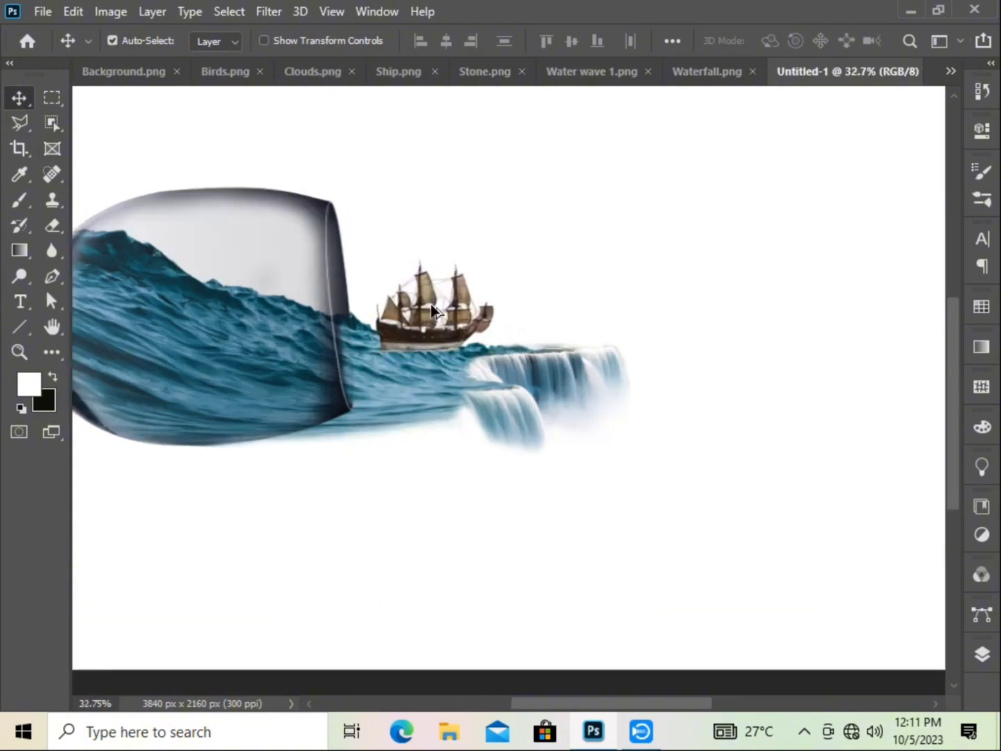
pyautogui.scroll(3, 430, 310)
pyautogui.hotkey('ctrl', 't')
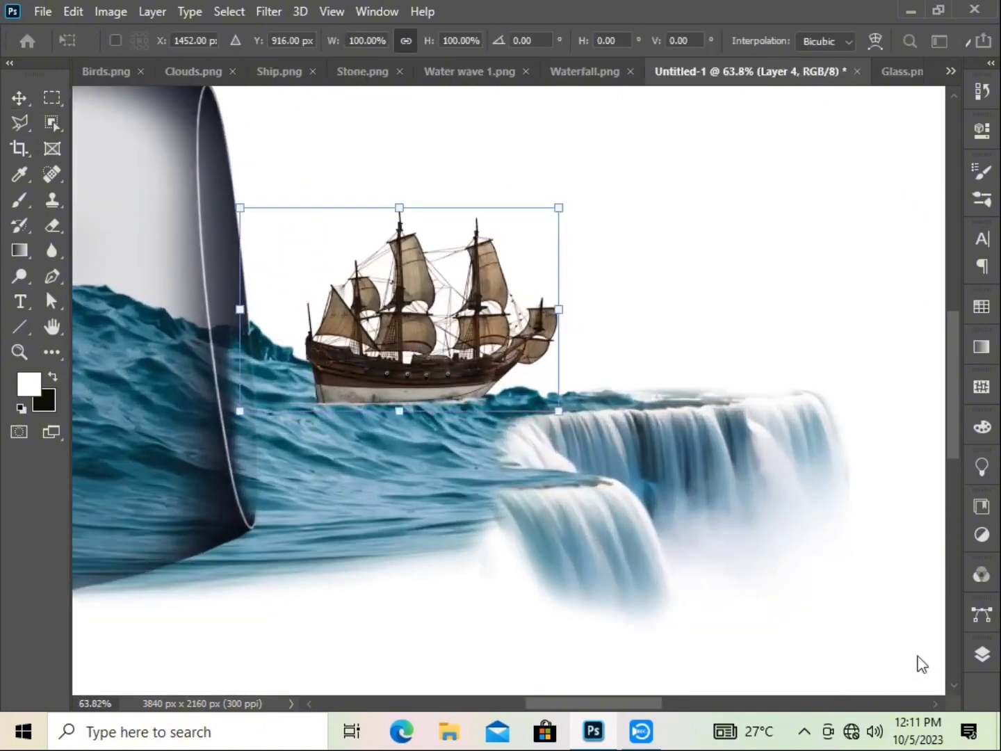
pyautogui.click(982, 654)
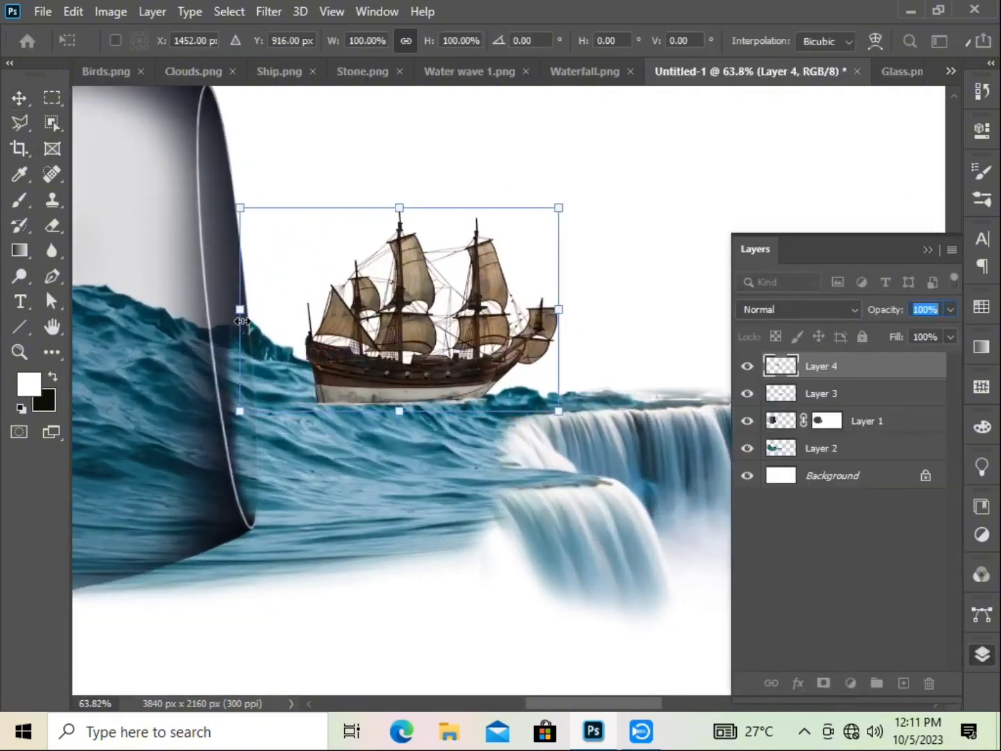
pyautogui.moveTo(242, 321); pyautogui.dragTo(274, 320)
pyautogui.moveTo(421, 388); pyautogui.dragTo(424, 397)
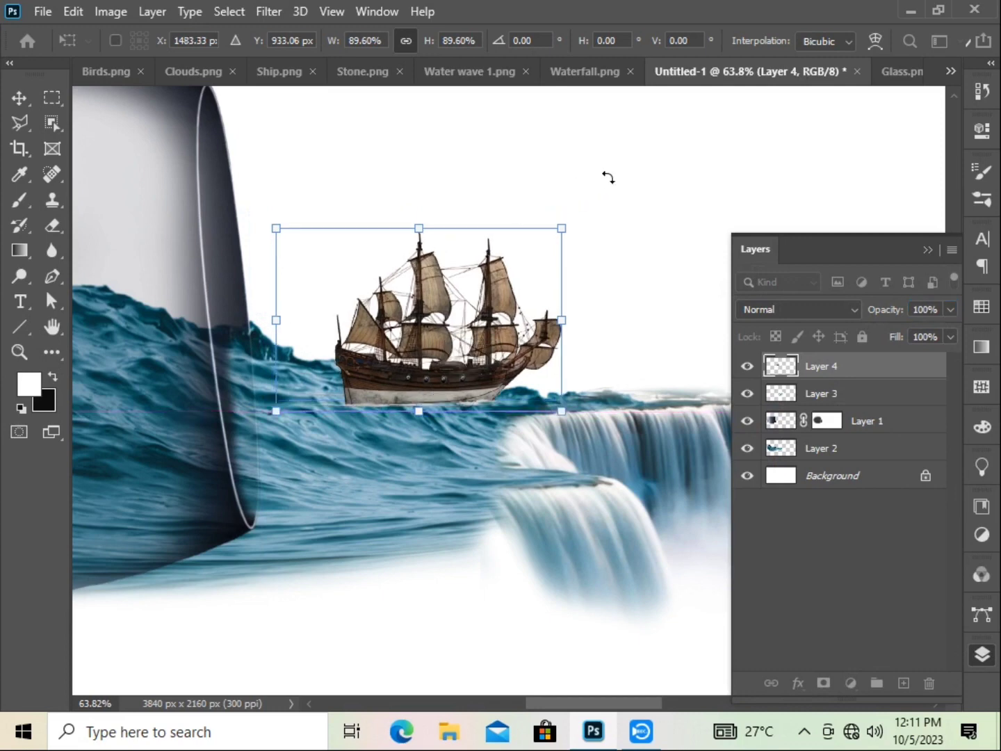
pyautogui.click(21, 98)
pyautogui.click(876, 683)
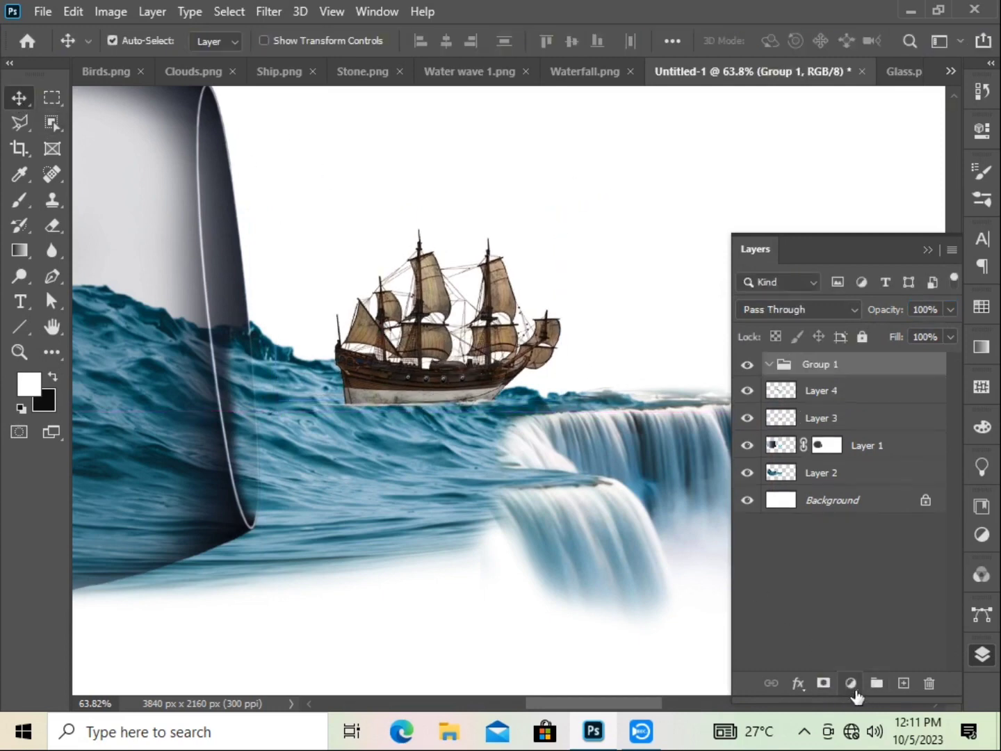
# - Add a Hue/Saturation adjustment to the ship with Hue +20 and Lightness -42
pyautogui.press('Escape')
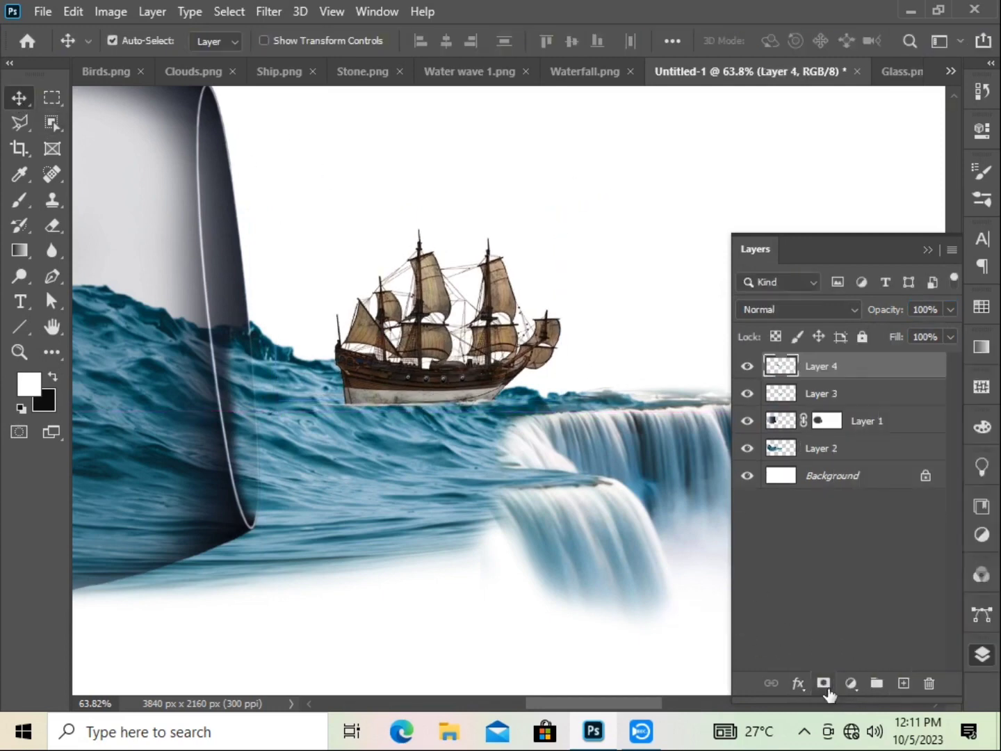
pyautogui.click(850, 683)
pyautogui.click(904, 498)
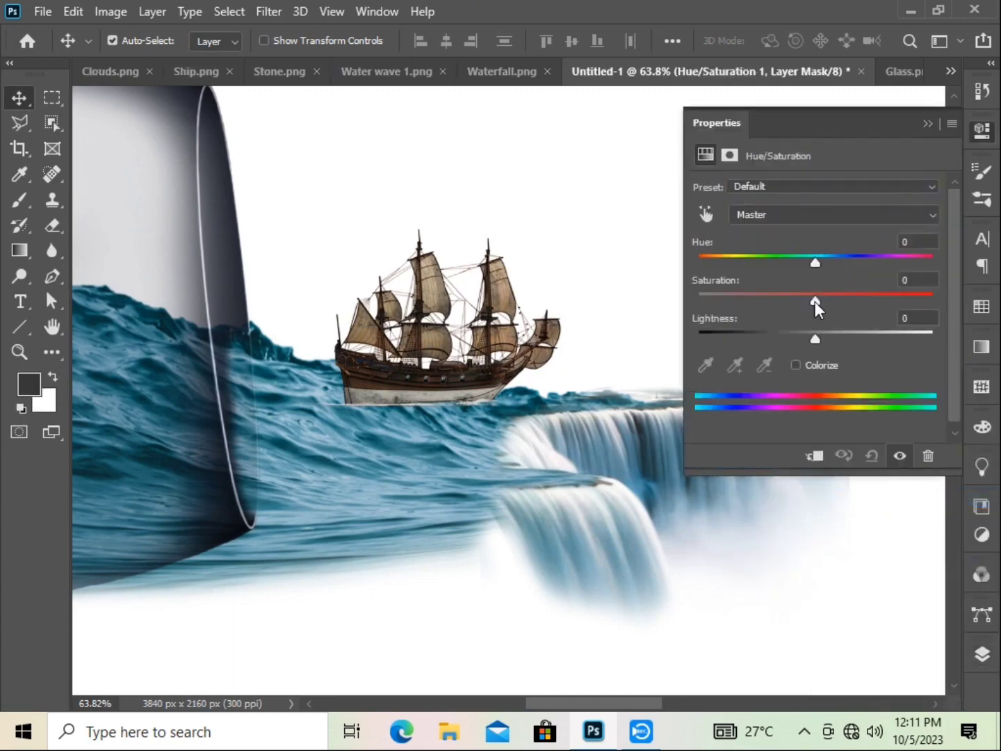
pyautogui.moveTo(815, 341); pyautogui.dragTo(785, 338)
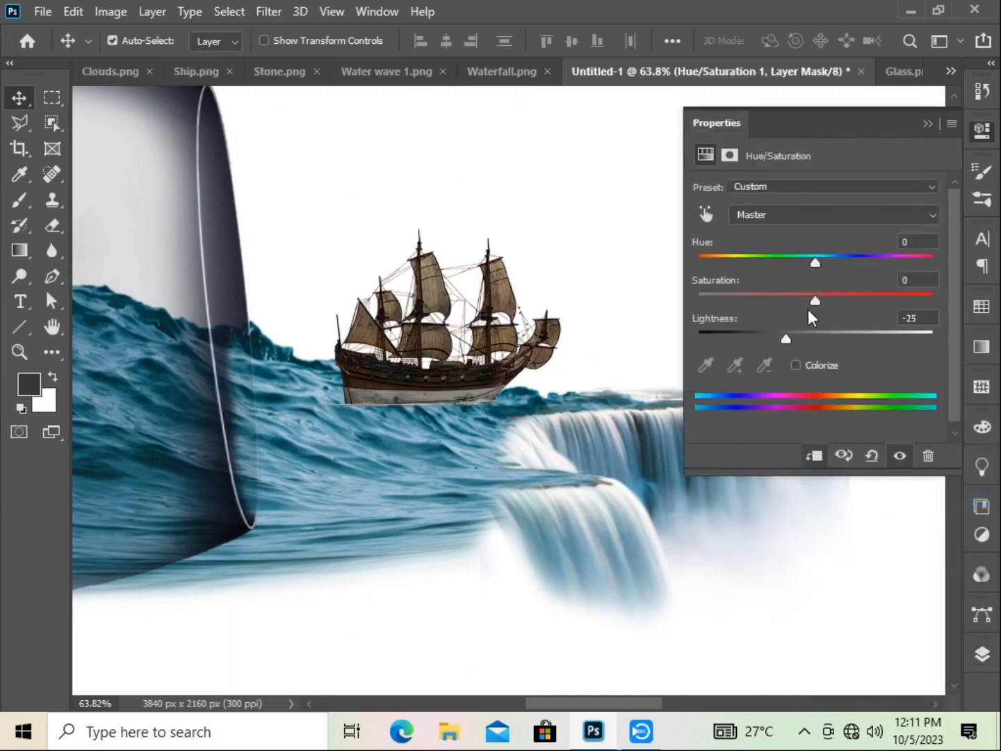
pyautogui.moveTo(812, 264)
pyautogui.mouseDown()
pyautogui.moveTo(792, 265)
pyautogui.moveTo(840, 265)
pyautogui.mouseUp()
pyautogui.moveTo(785, 339); pyautogui.dragTo(765, 338)
pyautogui.click(927, 124)
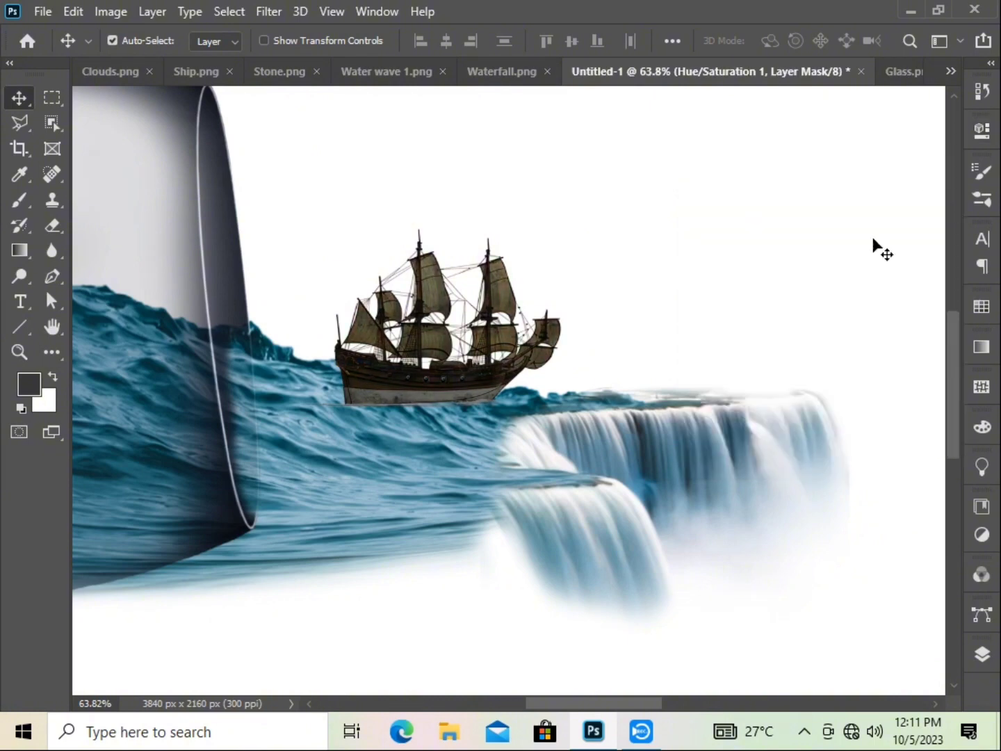
pyautogui.scroll(-2, 713, 388)
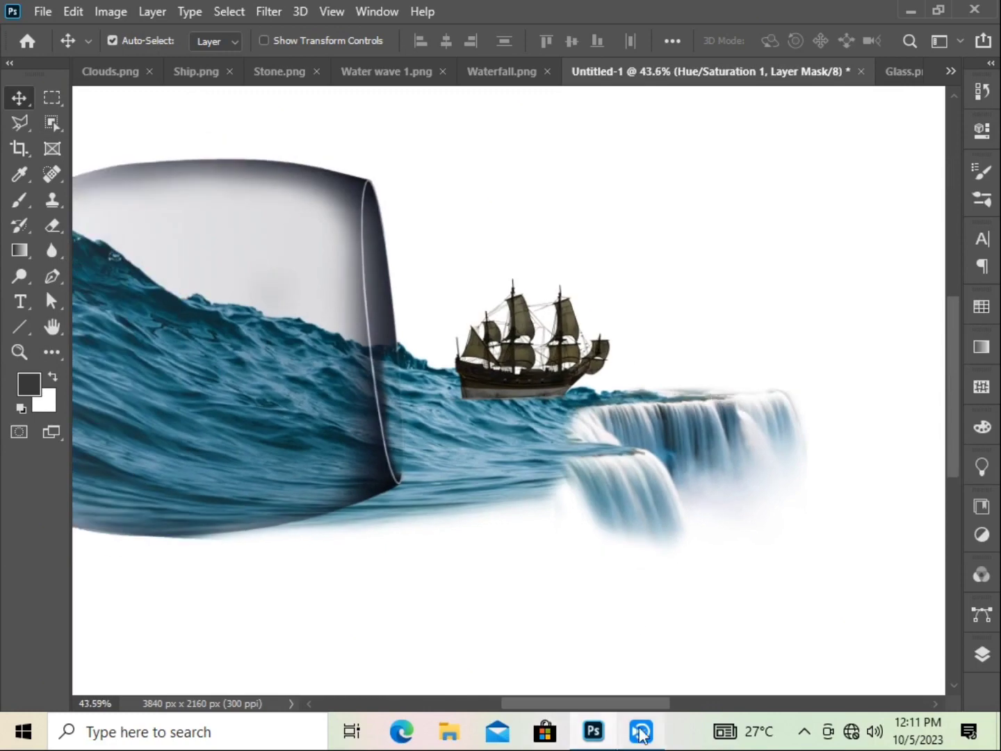
# - Bring the stone into the composite and shrink it to a small rock under the glass lip
pyautogui.click(278, 71)
pyautogui.moveTo(448, 504)
pyautogui.mouseDown()
pyautogui.moveTo(498, 311)
pyautogui.moveTo(463, 554)
pyautogui.mouseUp()
pyautogui.hotkey('ctrl', 't')
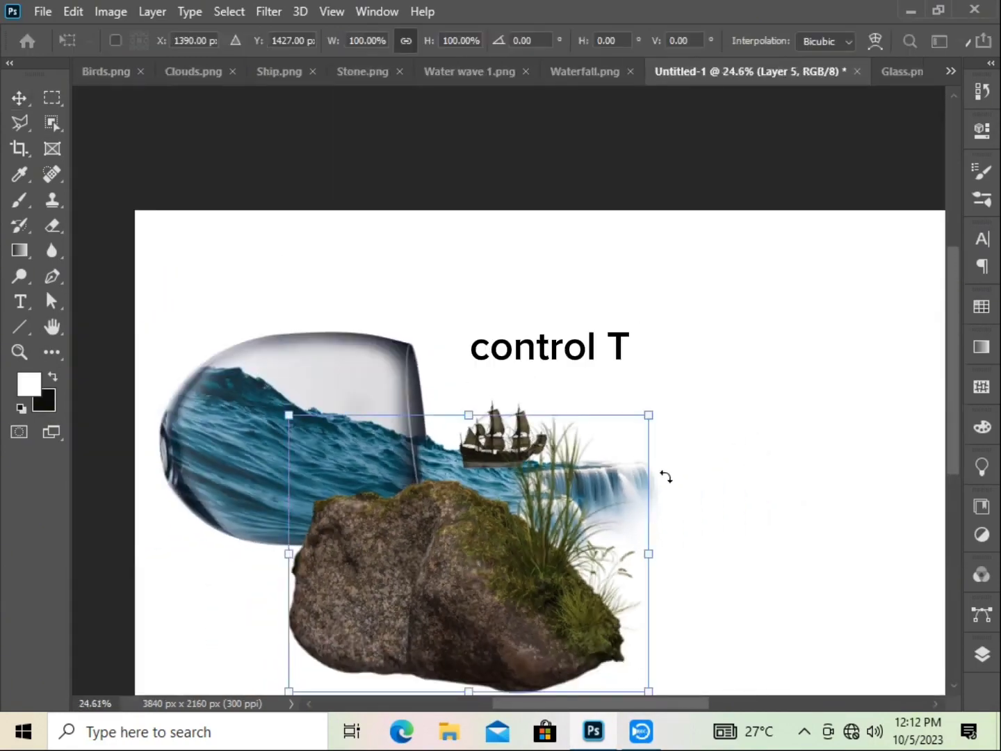
pyautogui.moveTo(648, 414); pyautogui.dragTo(518, 514)
pyautogui.moveTo(480, 593); pyautogui.dragTo(419, 573)
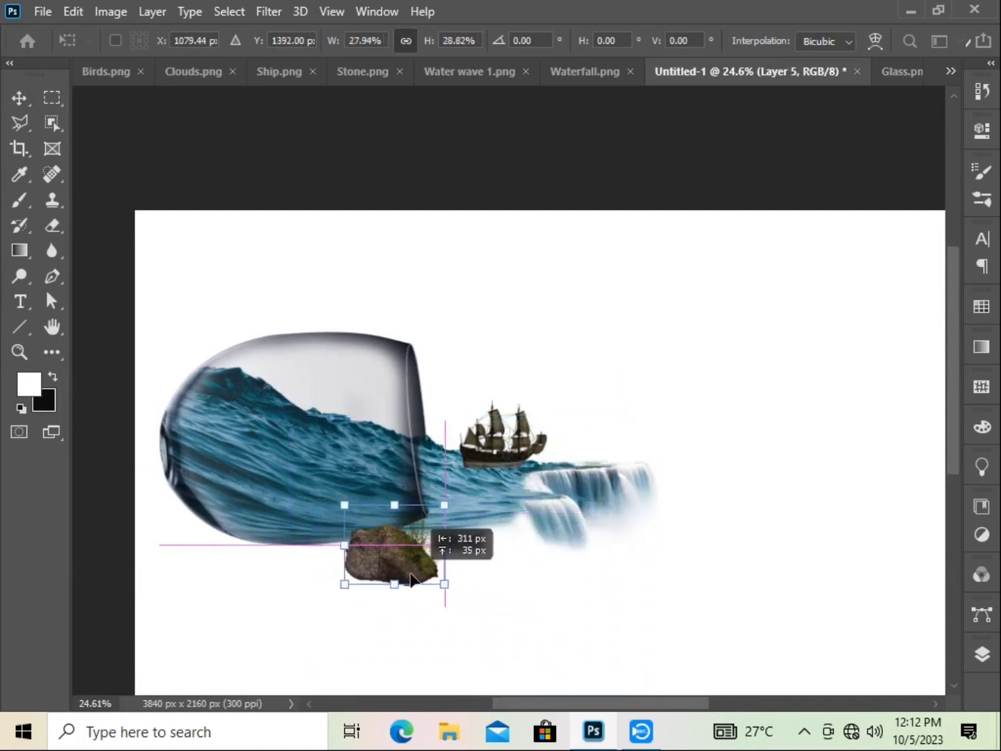
pyautogui.moveTo(442, 497); pyautogui.dragTo(426, 518)
# - Duplicate the rock as Layer 5 copy, shifted left and scaled smaller
pyautogui.click(982, 653)
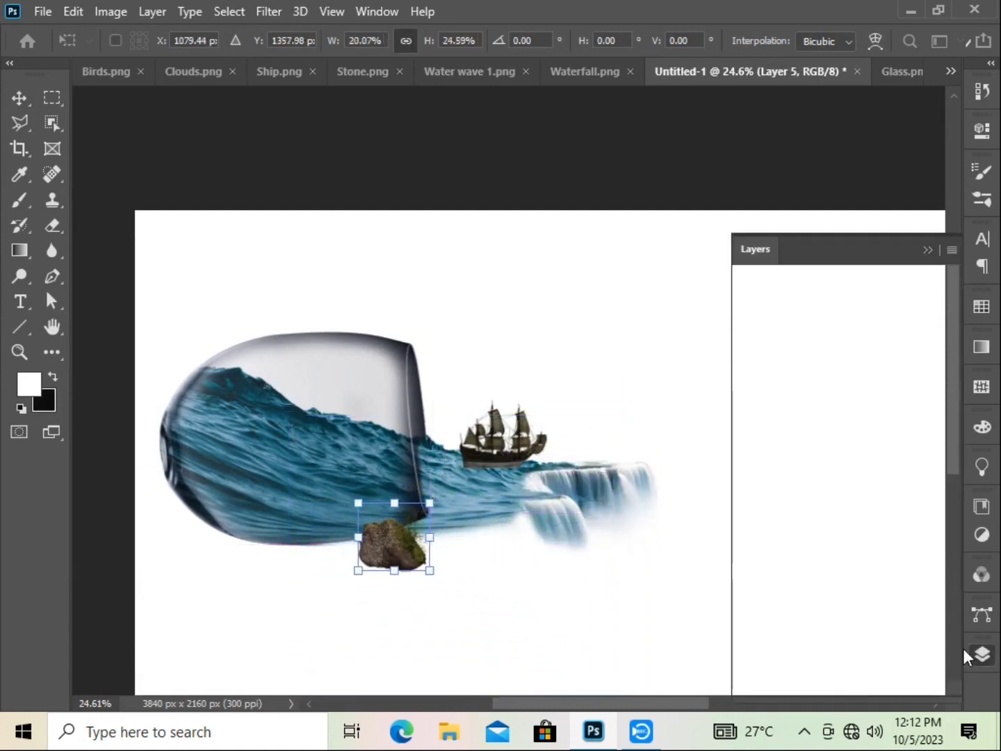
pyautogui.moveTo(844, 371)
pyautogui.mouseDown()
pyautogui.moveTo(912, 668)
pyautogui.moveTo(904, 682)
pyautogui.mouseUp()
pyautogui.moveTo(399, 556); pyautogui.dragTo(363, 555)
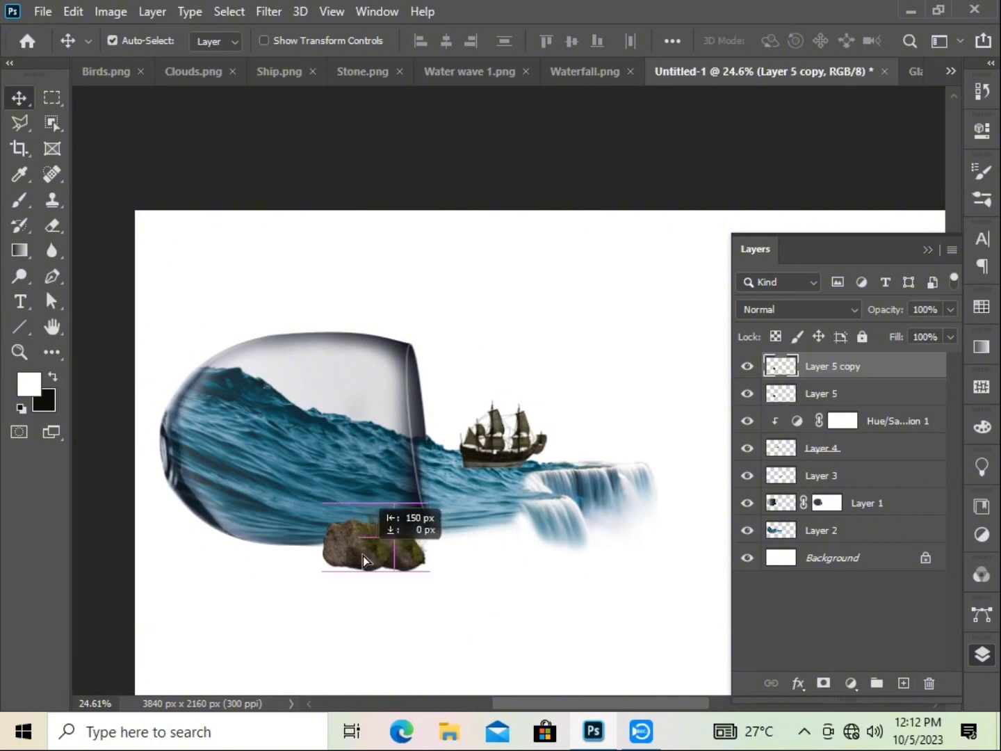
pyautogui.hotkey('ctrl', 't')
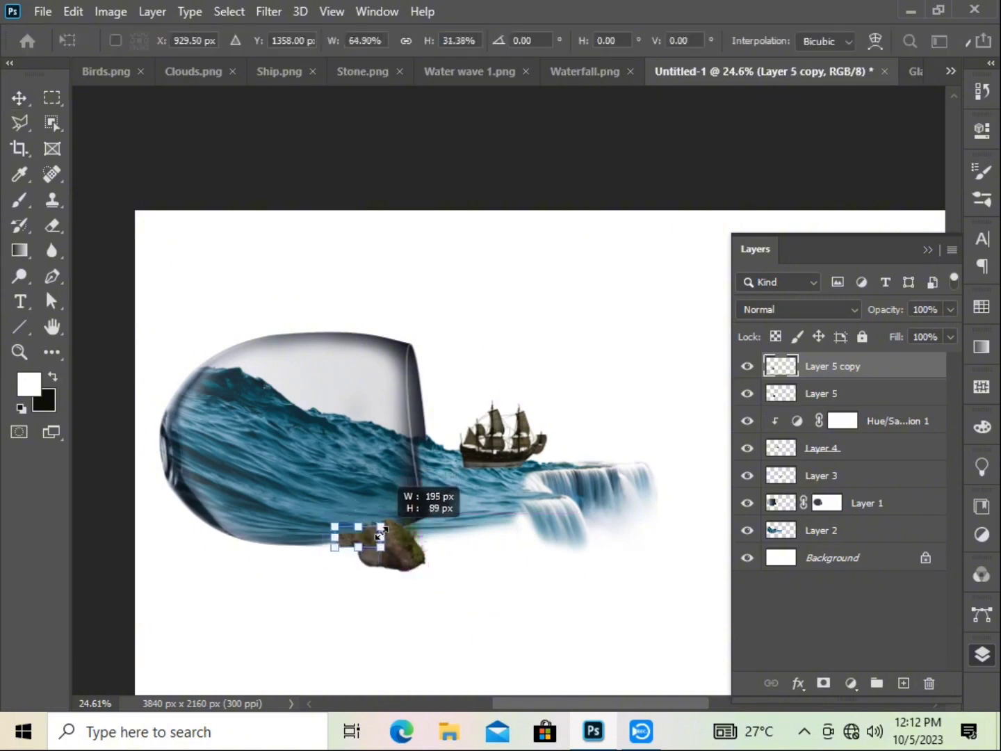
pyautogui.moveTo(394, 503)
pyautogui.mouseDown()
pyautogui.moveTo(356, 525)
pyautogui.moveTo(351, 560)
pyautogui.moveTo(369, 560)
pyautogui.mouseUp()
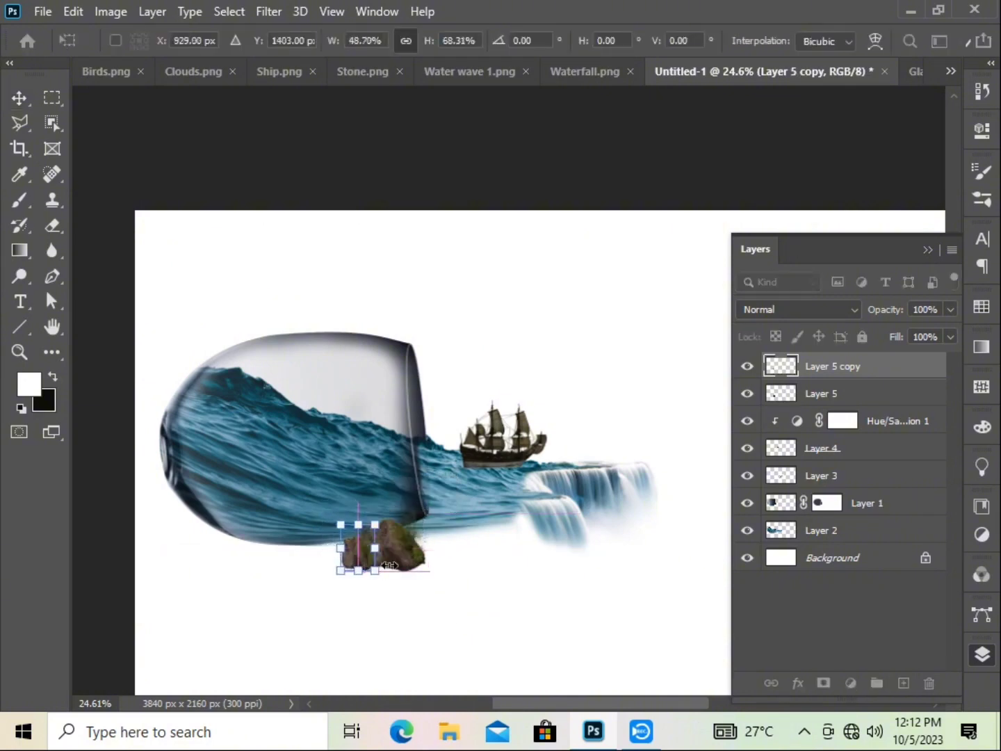
pyautogui.press('Return')
pyautogui.click(448, 334)
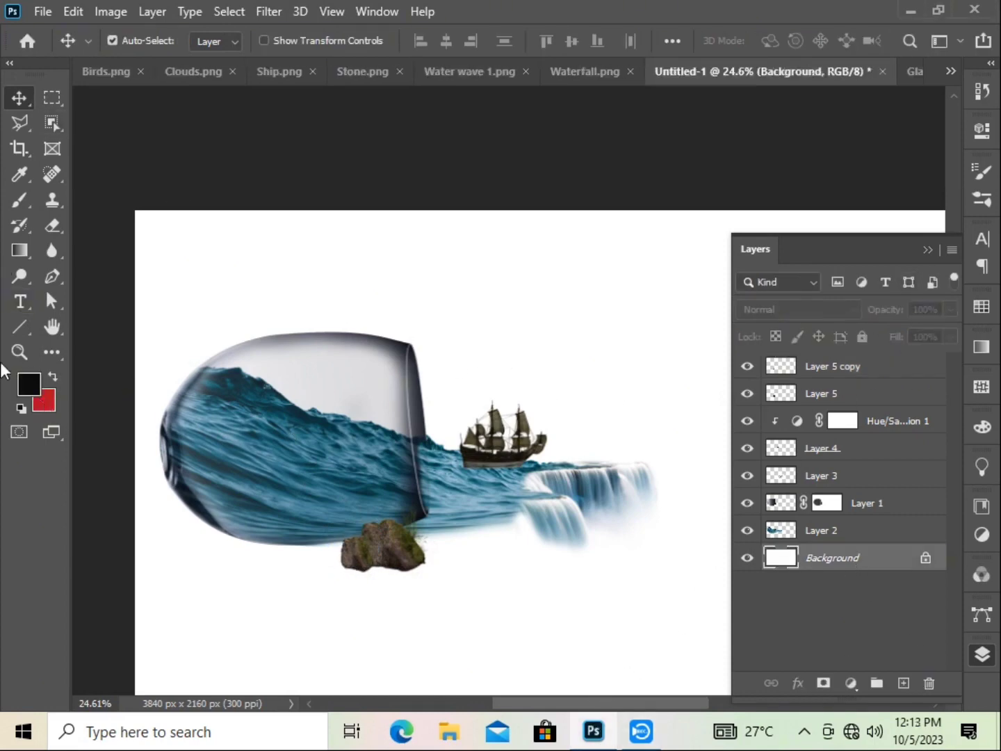
# - Start placing an embedded image with File > Place Embedded
pyautogui.click(21, 200)
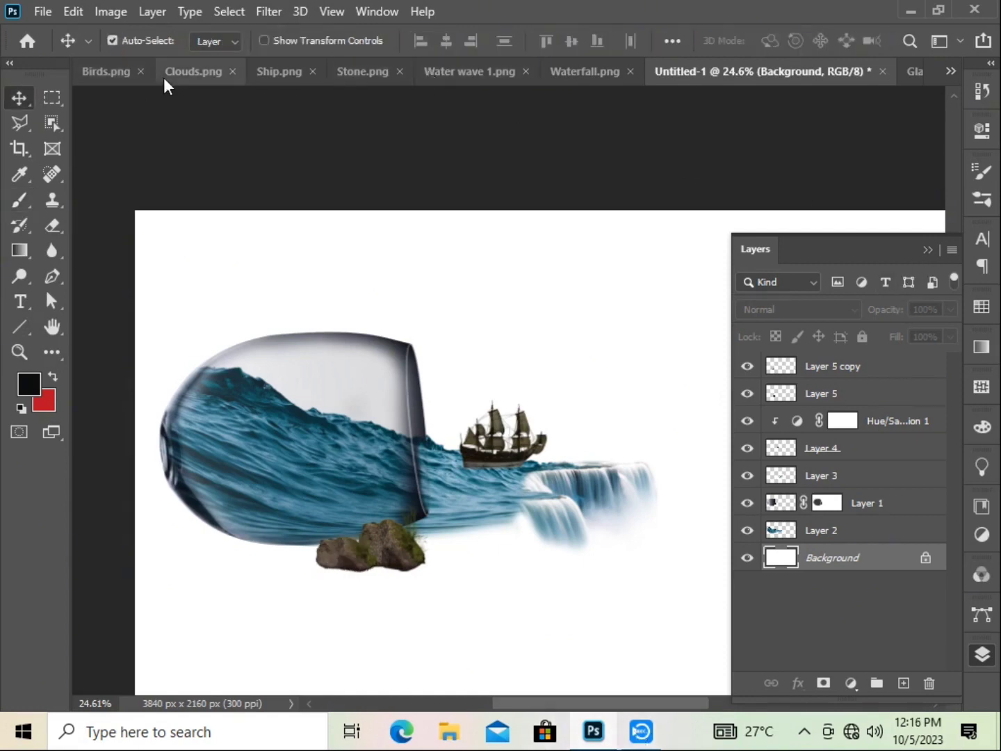
pyautogui.click(948, 71)
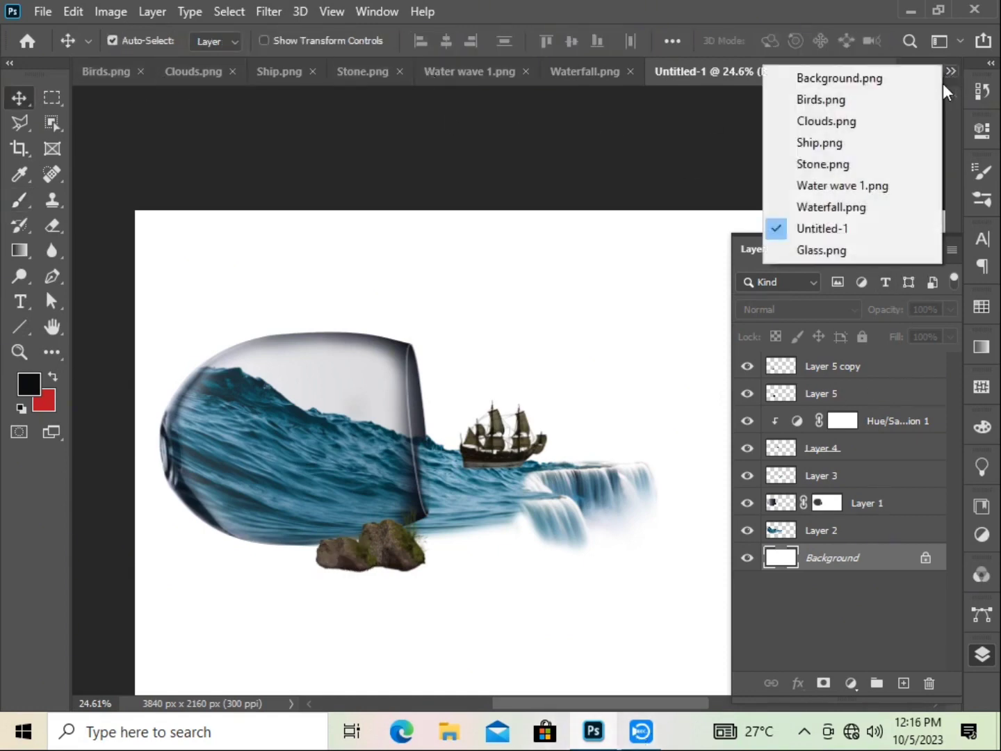
pyautogui.click(827, 228)
pyautogui.click(43, 12)
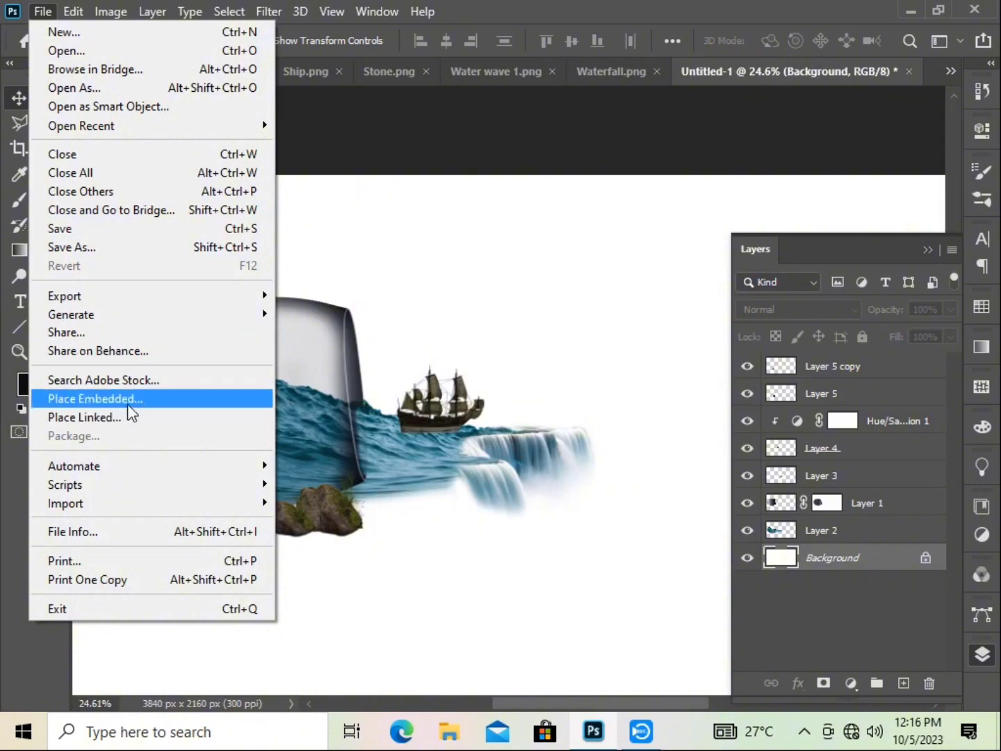
pyautogui.click(125, 399)
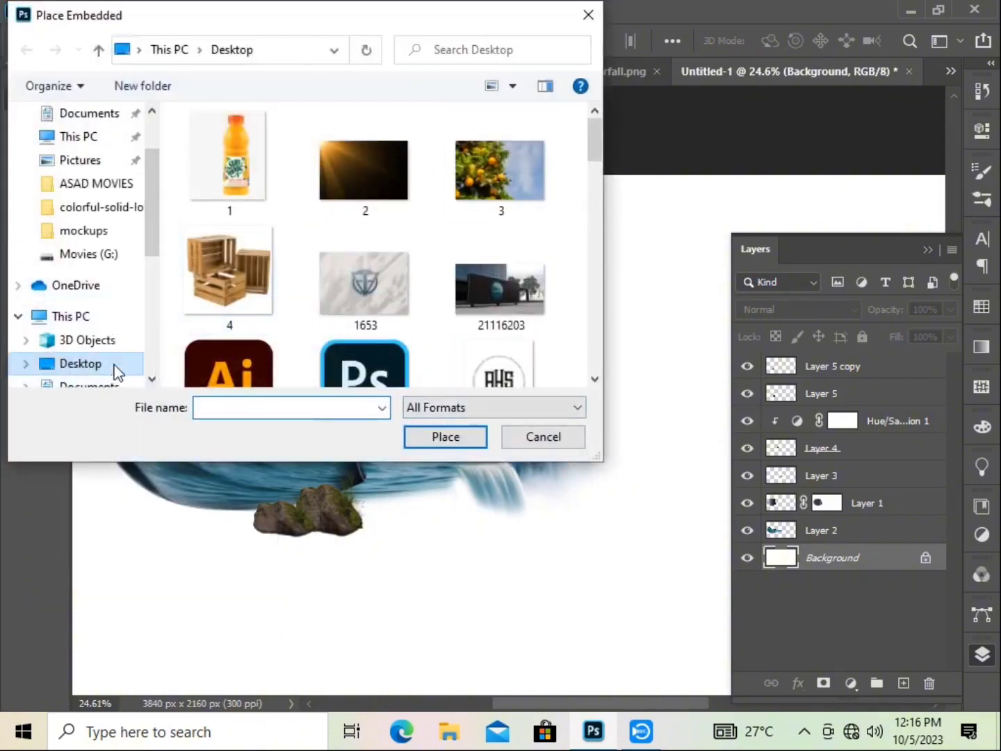
# - Browse the file picker through This PC to the Youtube Work (D:) drive
pyautogui.scroll(-3, 115, 362)
pyautogui.click(85, 224)
pyautogui.scroll(-3, 276, 284)
pyautogui.scroll(-5, 276, 284)
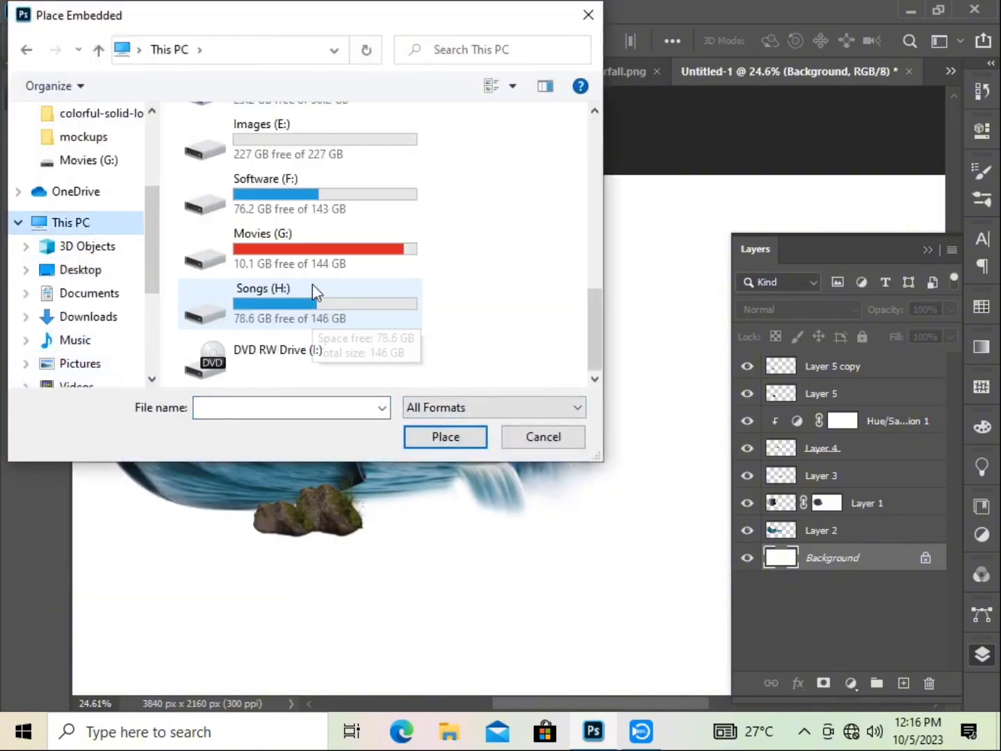
pyautogui.scroll(3, 315, 290)
pyautogui.doubleClick(315, 197)
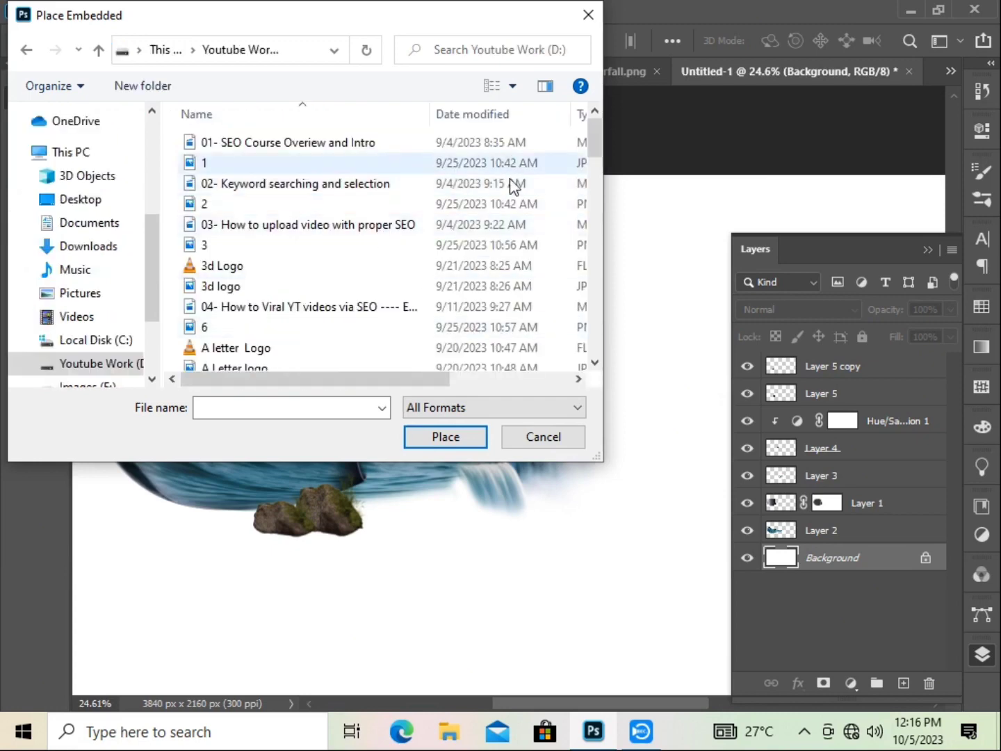
# - Place the Background image file as an embedded layer
pyautogui.scroll(-2, 417, 278)
pyautogui.click(386, 316)
pyautogui.click(468, 436)
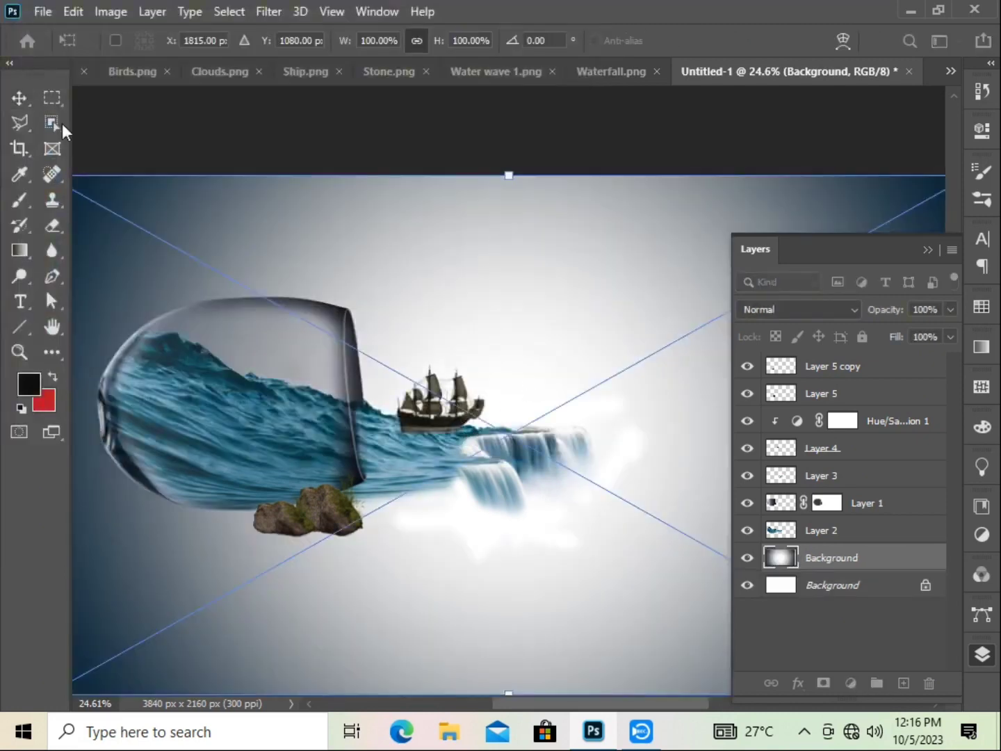
pyautogui.press('Return')
# - Scale the Background to about 102.73% so it covers the whole canvas
pyautogui.scroll(-1, 537, 397)
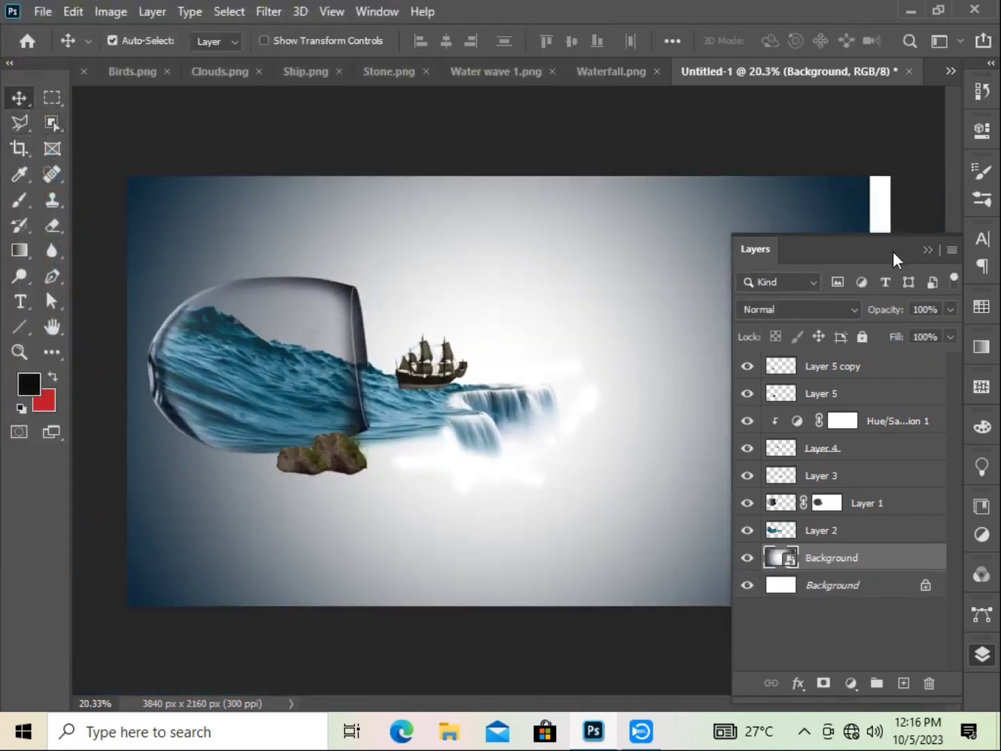
pyautogui.moveTo(893, 251); pyautogui.dragTo(773, 412)
pyautogui.hotkey('ctrl', 't')
pyautogui.moveTo(866, 390); pyautogui.dragTo(890, 391)
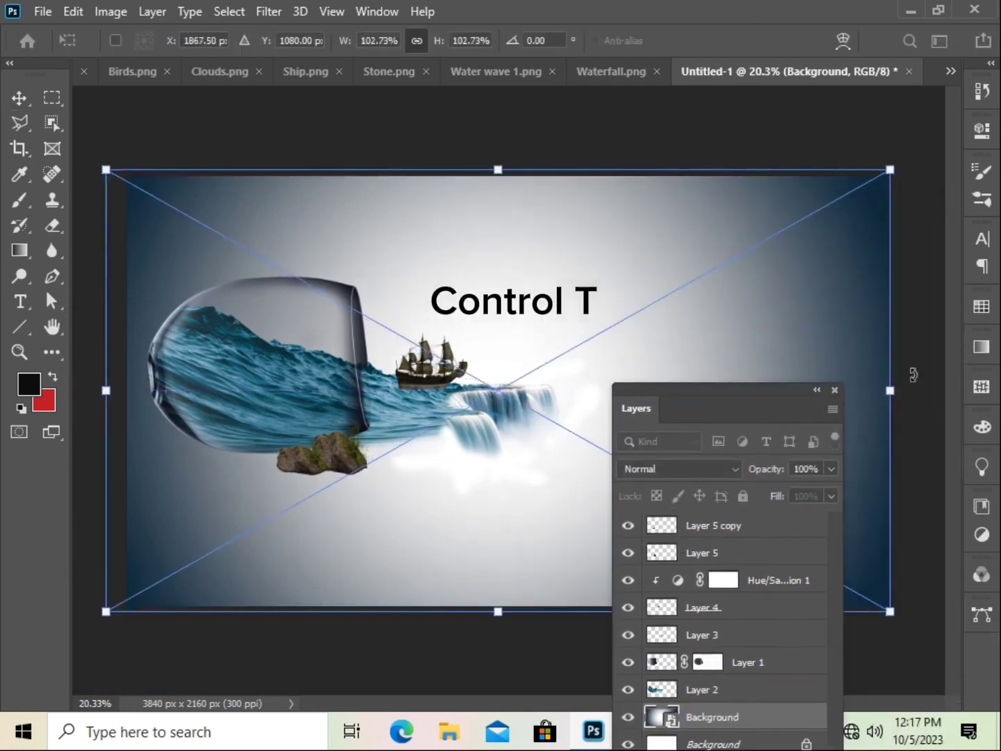
pyautogui.press('Return')
pyautogui.moveTo(664, 391)
pyautogui.mouseDown()
pyautogui.moveTo(830, 266)
pyautogui.moveTo(836, 242)
pyautogui.mouseUp()
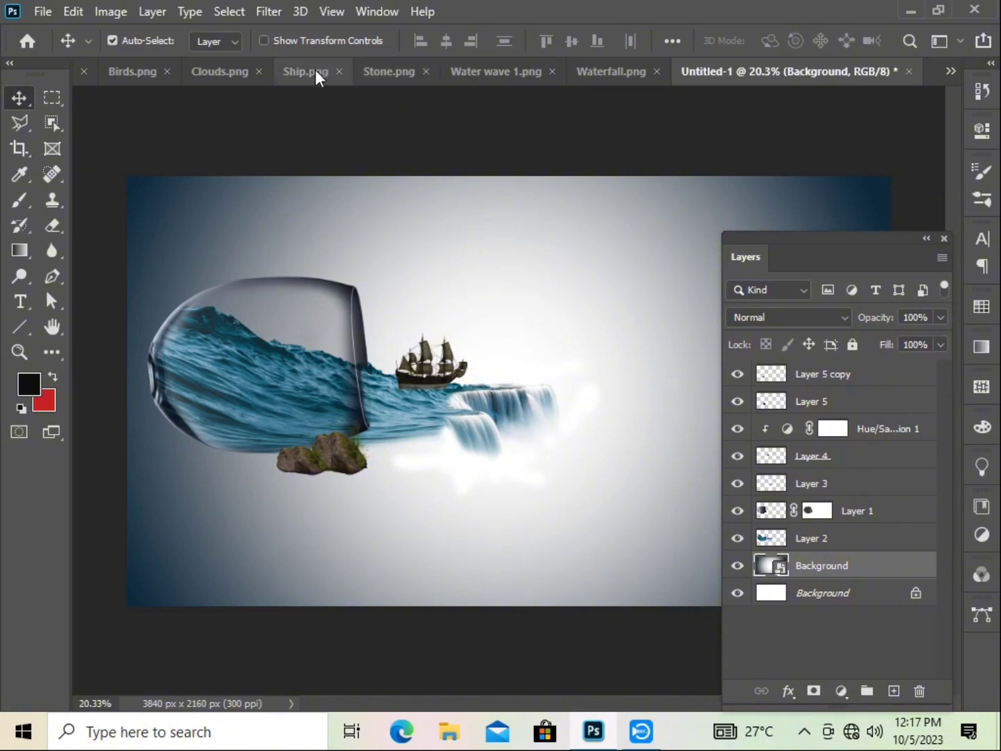
# - Drag the Birds and Clouds images into Untitled-1 as Layers 6 and 7
pyautogui.click(221, 71)
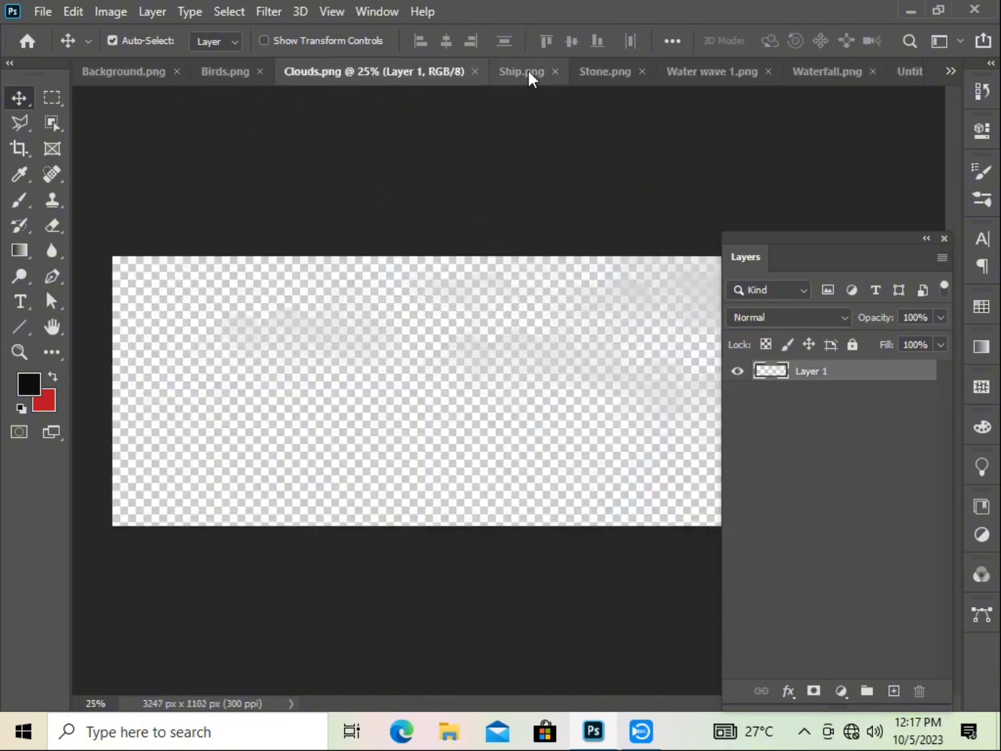
pyautogui.click(224, 72)
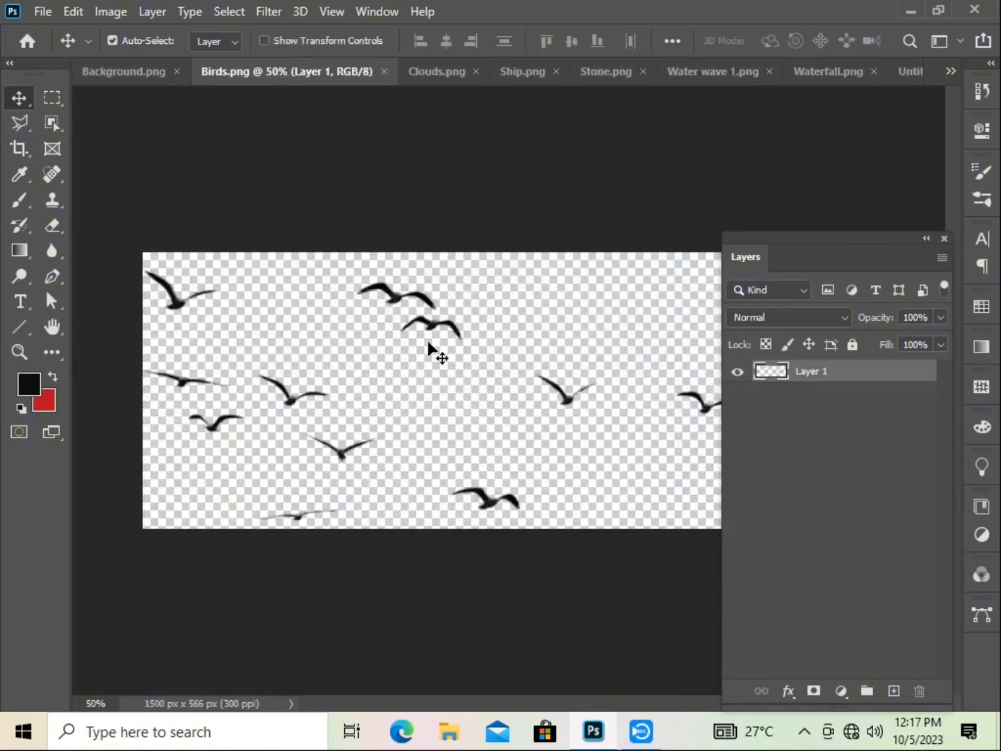
pyautogui.moveTo(432, 349)
pyautogui.mouseDown()
pyautogui.moveTo(753, 154)
pyautogui.moveTo(910, 77)
pyautogui.moveTo(556, 313)
pyautogui.mouseUp()
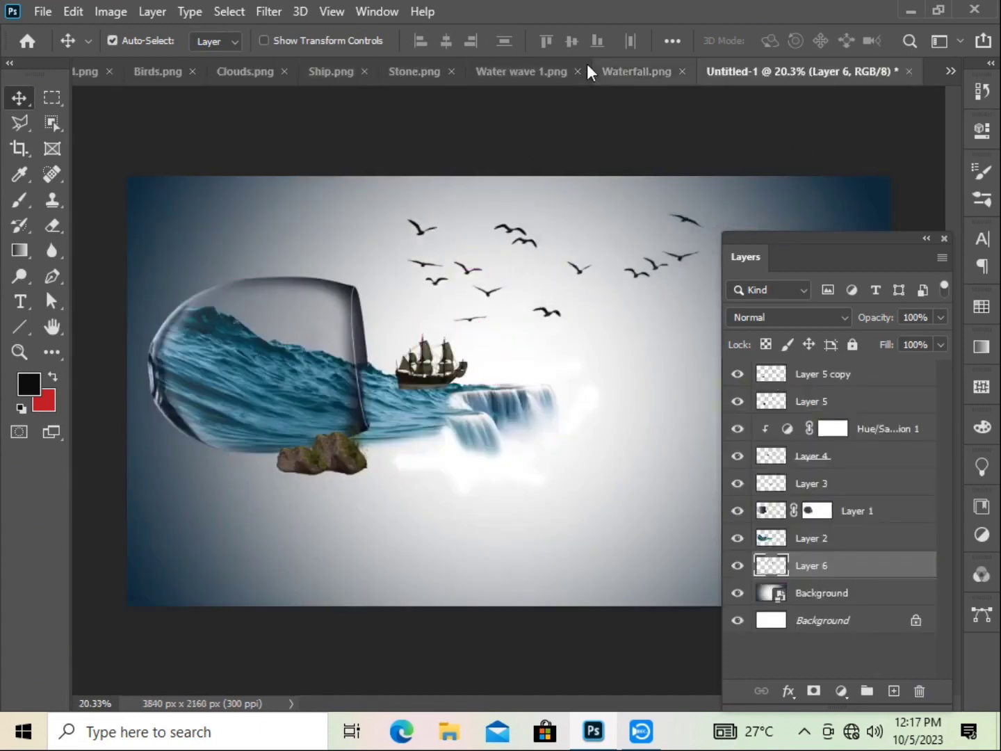
pyautogui.click(247, 71)
pyautogui.moveTo(515, 285)
pyautogui.mouseDown()
pyautogui.moveTo(527, 321)
pyautogui.moveTo(642, 321)
pyautogui.mouseUp()
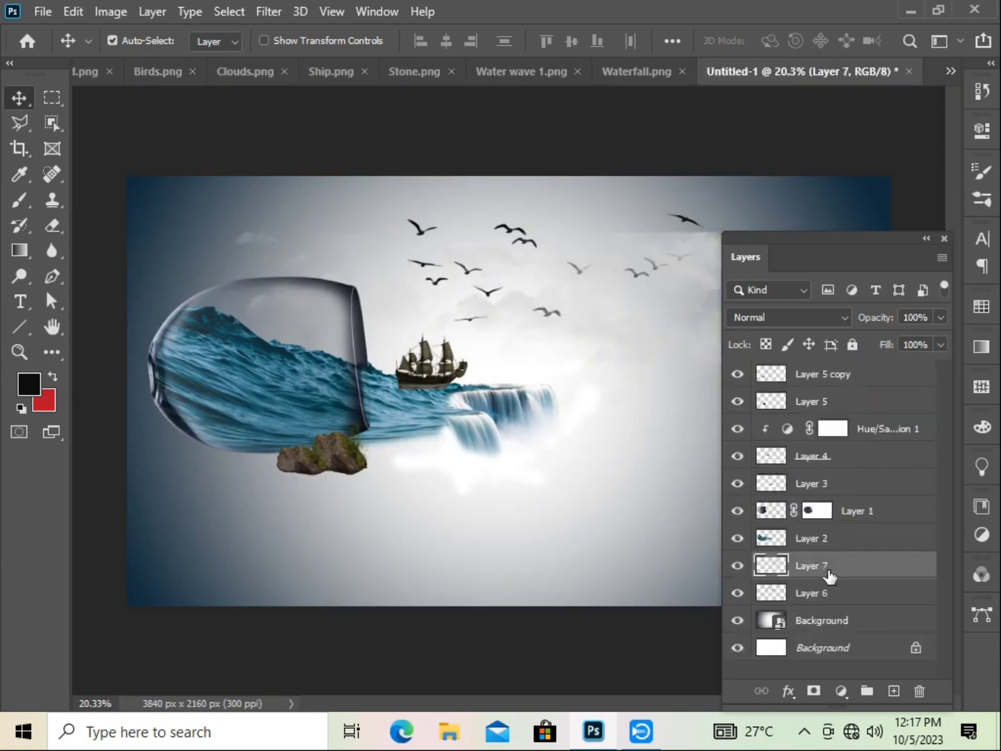
# - Paint a dark brush stroke below the glass, then undo it
pyautogui.click(19, 202)
pyautogui.click(100, 200)
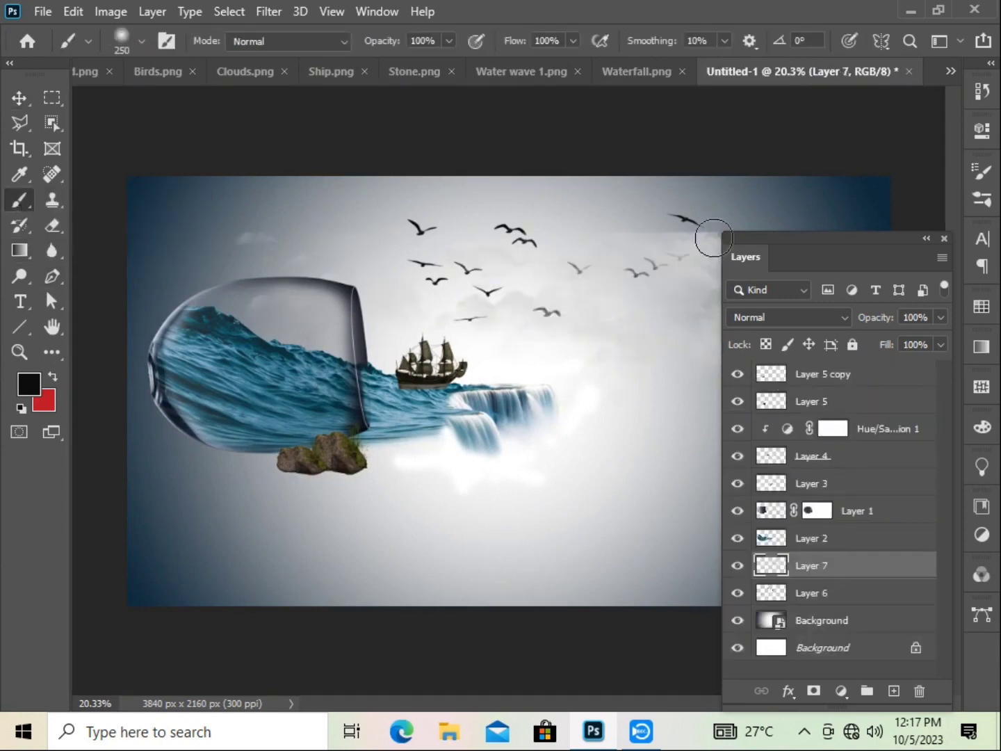
pyautogui.click(631, 207)
pyautogui.moveTo(256, 475); pyautogui.dragTo(216, 469)
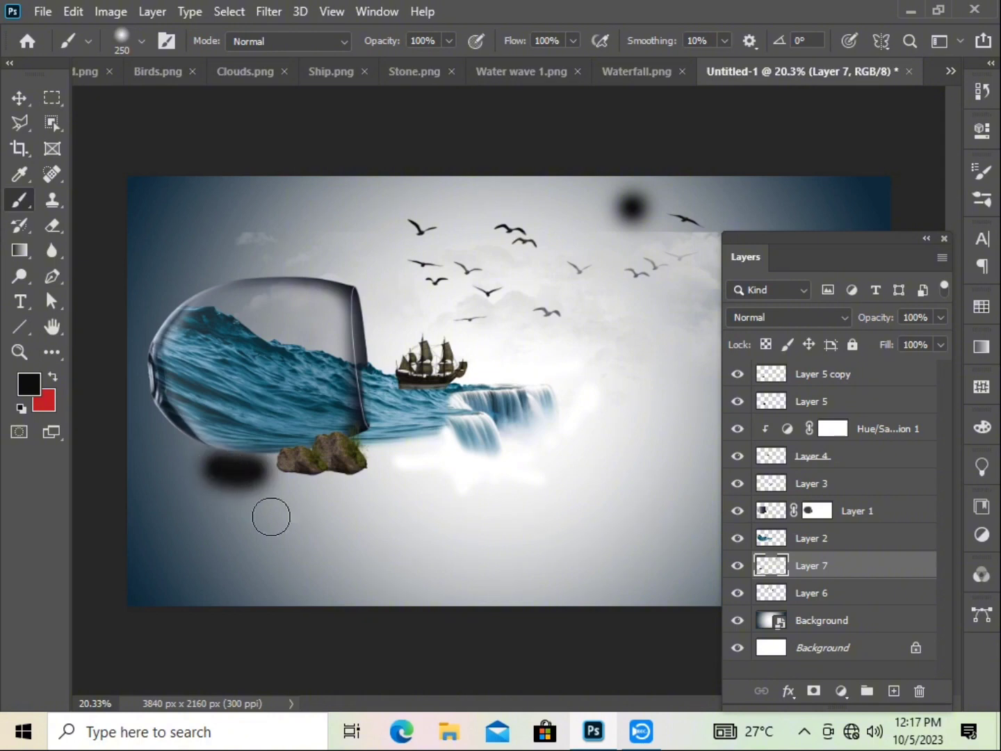
pyautogui.hotkey('ctrl', 'z')
pyautogui.hotkey('ctrl', 'z')
# - Set Layer 7's opacity to 100% and deselect all layers
pyautogui.click(19, 97)
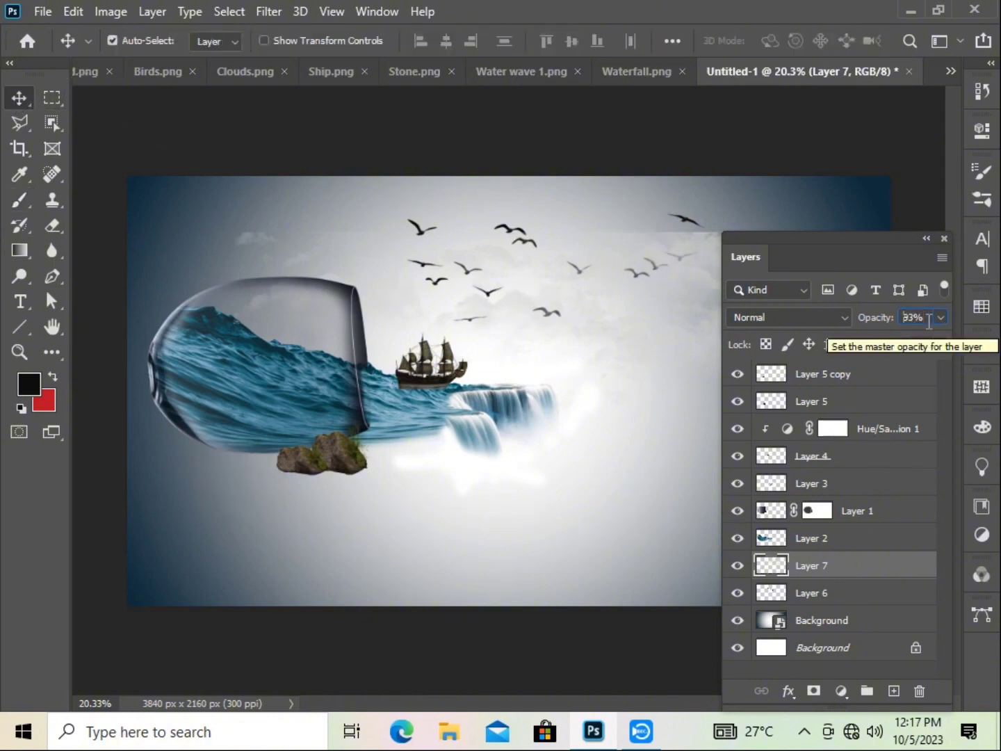
pyautogui.write('100')
pyautogui.press('Return')
pyautogui.click(261, 135)
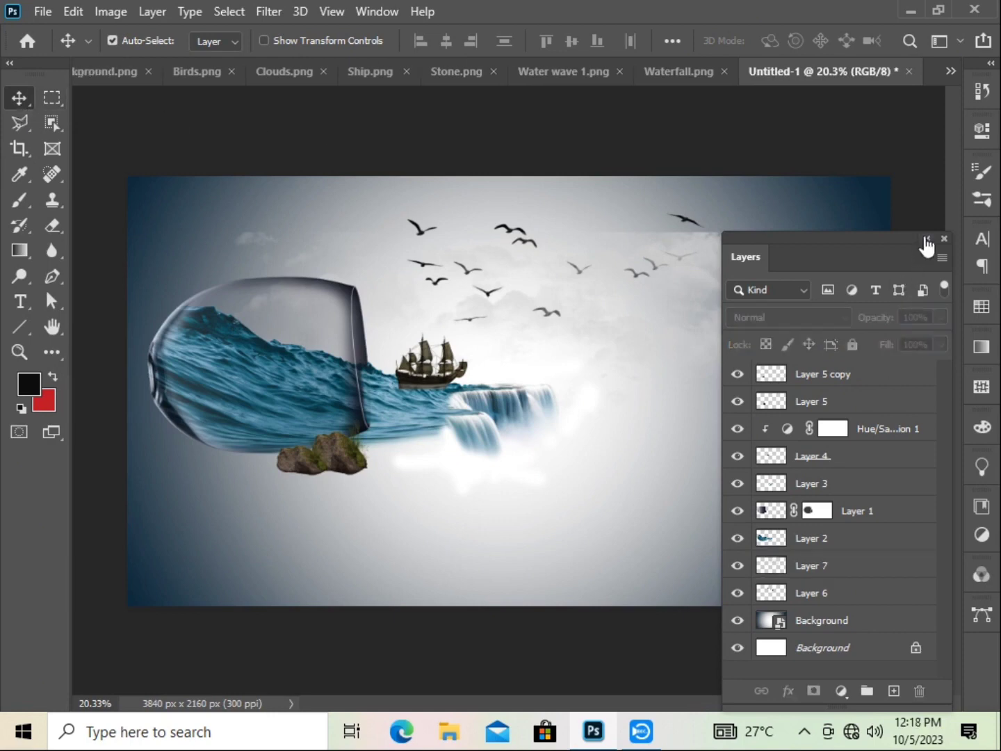
# - Darken the Layer 5 copy rock with a clipped Hue/Saturation adjustment at Lightness -45
pyautogui.click(306, 460)
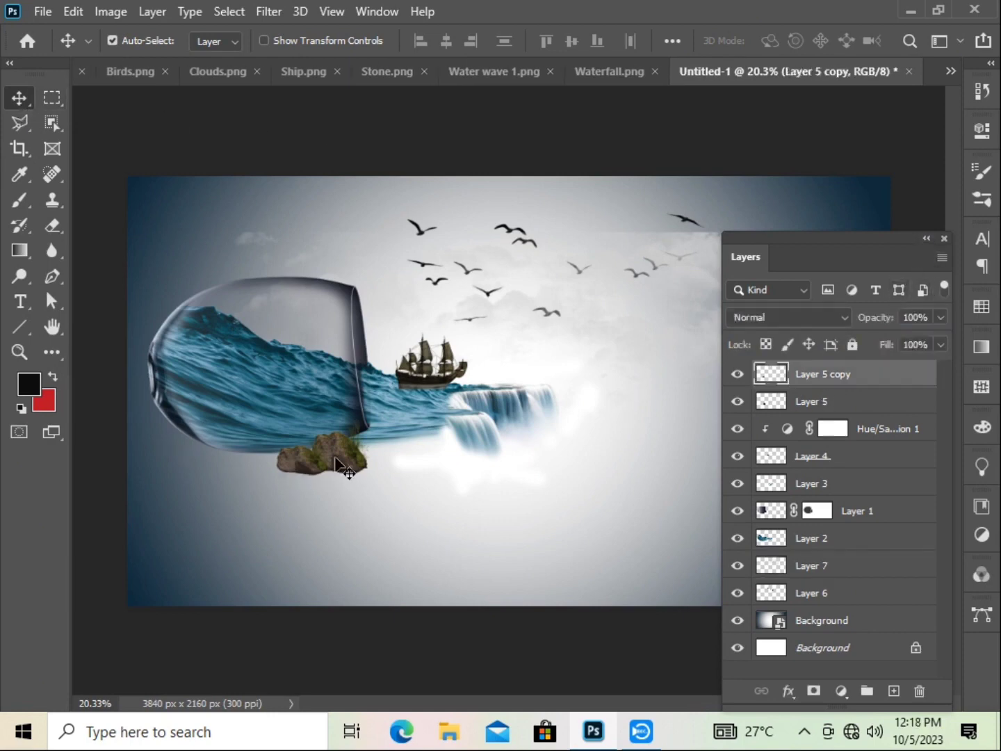
pyautogui.click(835, 376)
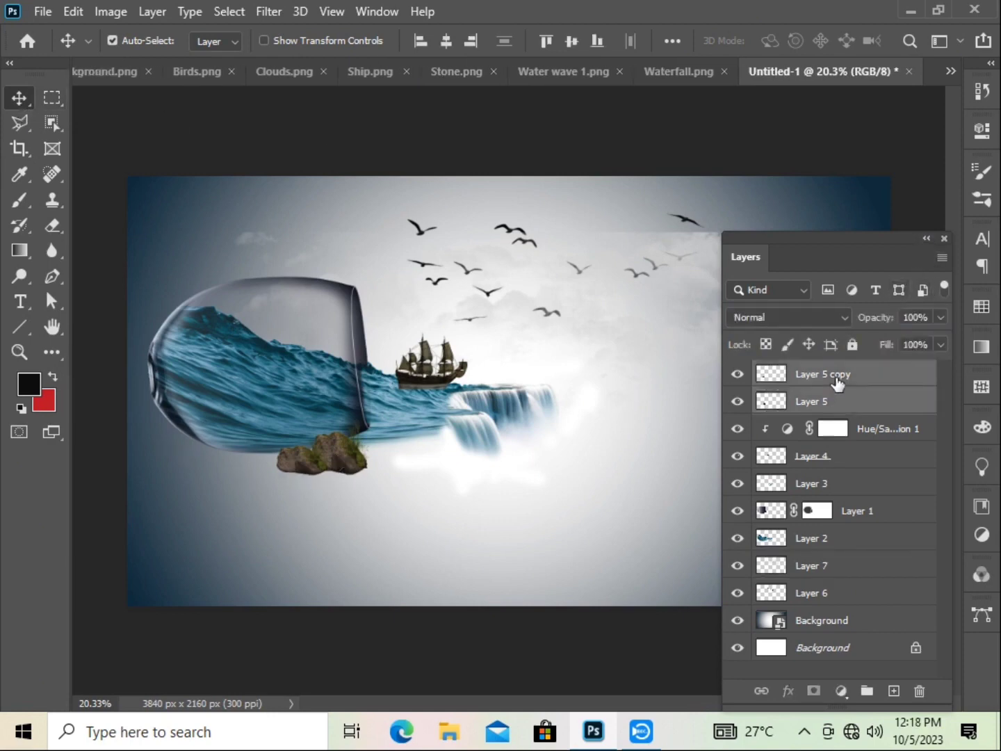
pyautogui.click(842, 690)
pyautogui.click(893, 510)
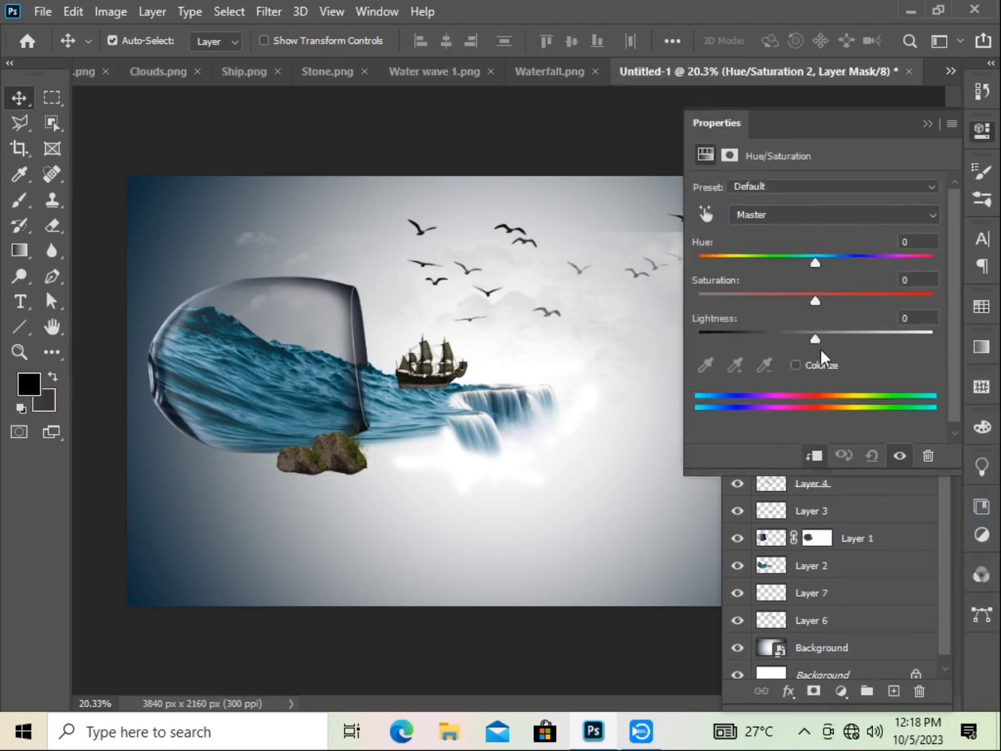
pyautogui.moveTo(820, 349)
pyautogui.mouseDown()
pyautogui.moveTo(746, 344)
pyautogui.moveTo(772, 337)
pyautogui.mouseUp()
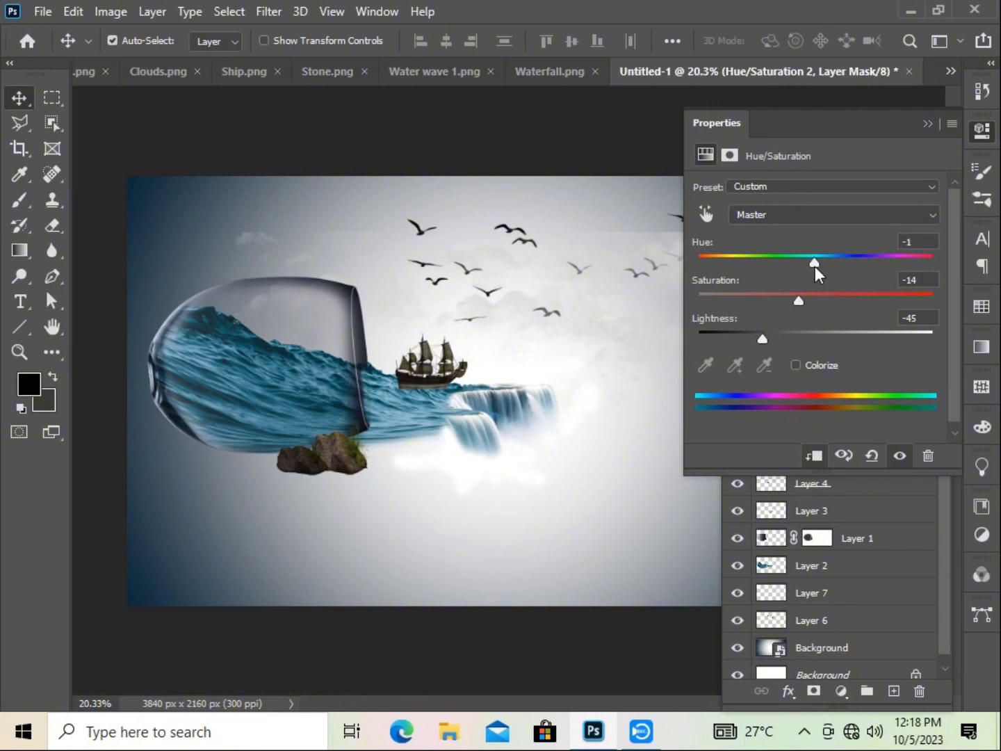
pyautogui.click(927, 124)
# - Darken the Layer 5 rock with its own Hue/Saturation adjustment at Lightness -27, slightly tweaking hue
pyautogui.click(854, 412)
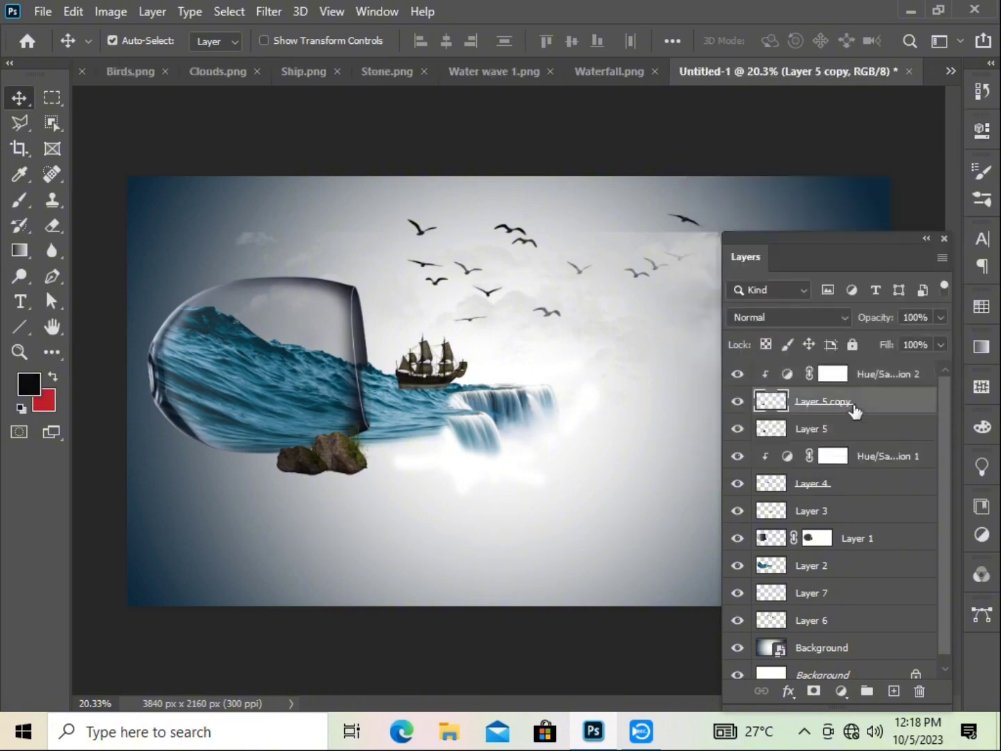
pyautogui.click(848, 433)
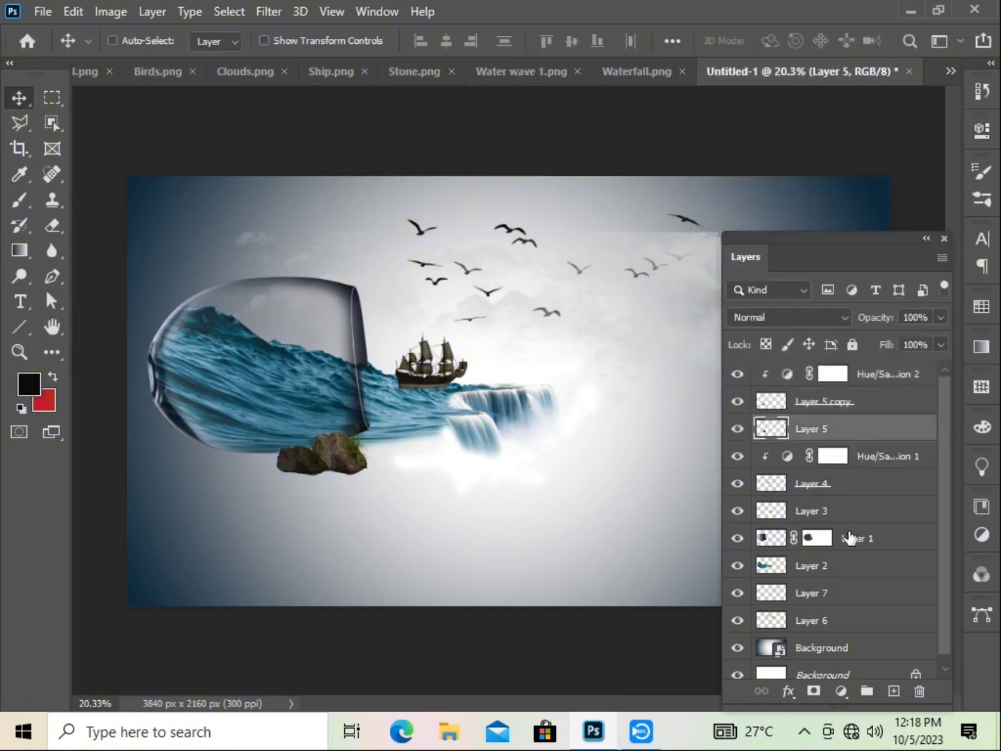
pyautogui.hotkey('ctrl', 'r')
pyautogui.click(841, 690)
pyautogui.click(855, 504)
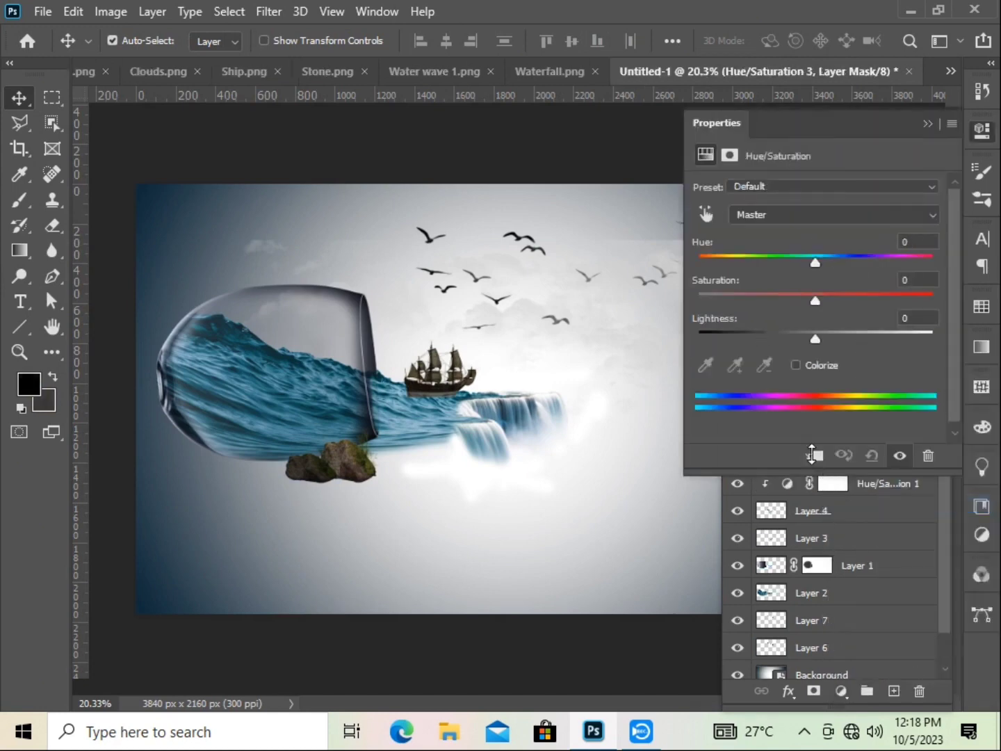
pyautogui.moveTo(807, 336); pyautogui.dragTo(784, 341)
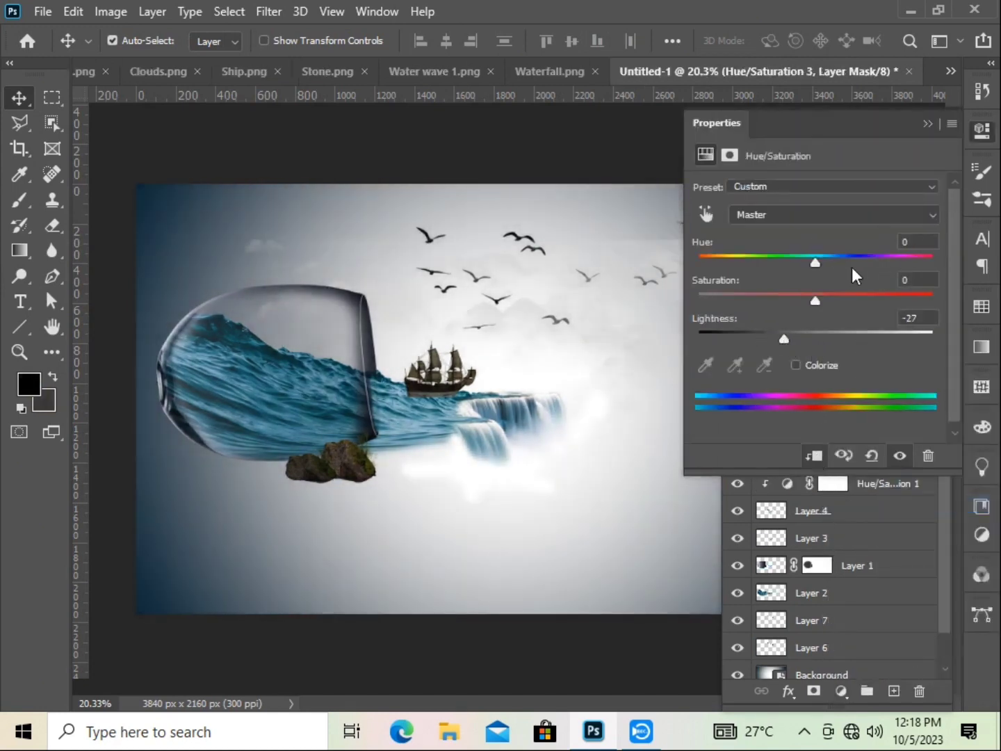
pyautogui.moveTo(817, 261); pyautogui.dragTo(835, 259)
pyautogui.click(928, 122)
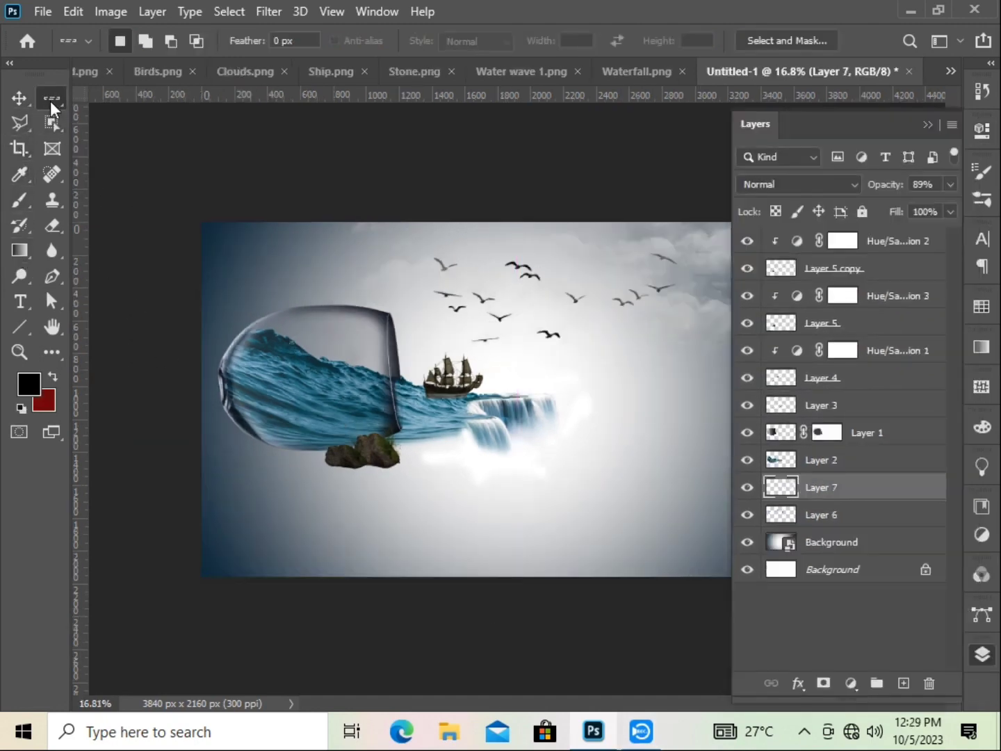
# - Draw a thin, flat elliptical selection under the glass base with the Elliptical Marquee
pyautogui.rightClick(50, 101)
pyautogui.click(104, 120)
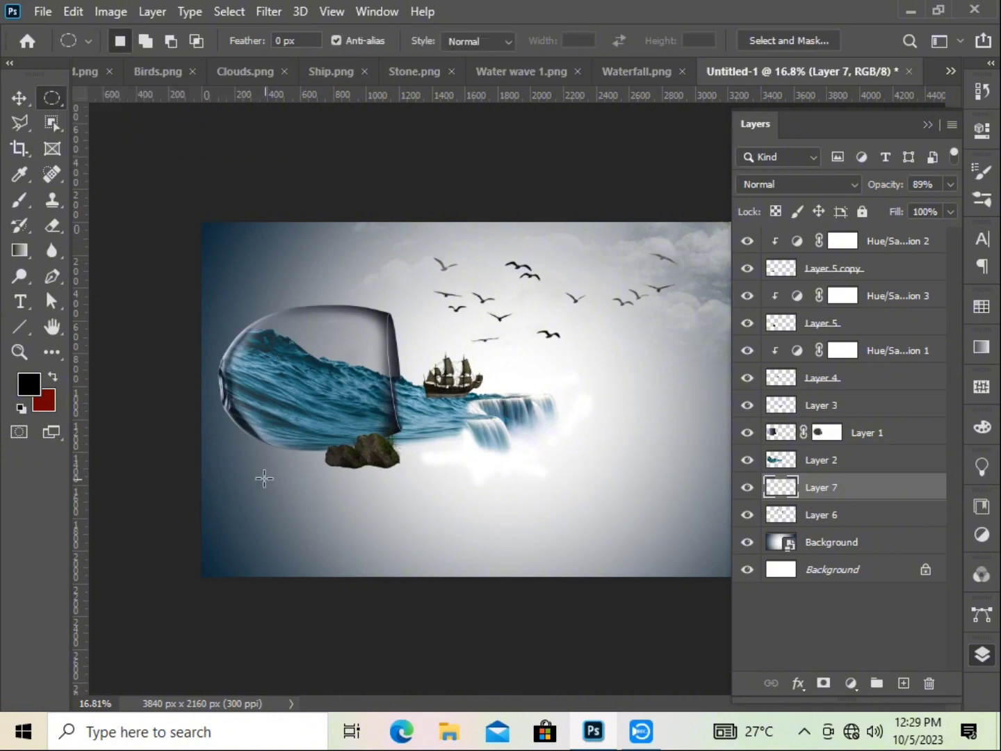
pyautogui.moveTo(234, 452)
pyautogui.mouseDown()
pyautogui.moveTo(310, 480)
pyautogui.moveTo(346, 447)
pyautogui.mouseUp()
pyautogui.moveTo(258, 475); pyautogui.dragTo(332, 459)
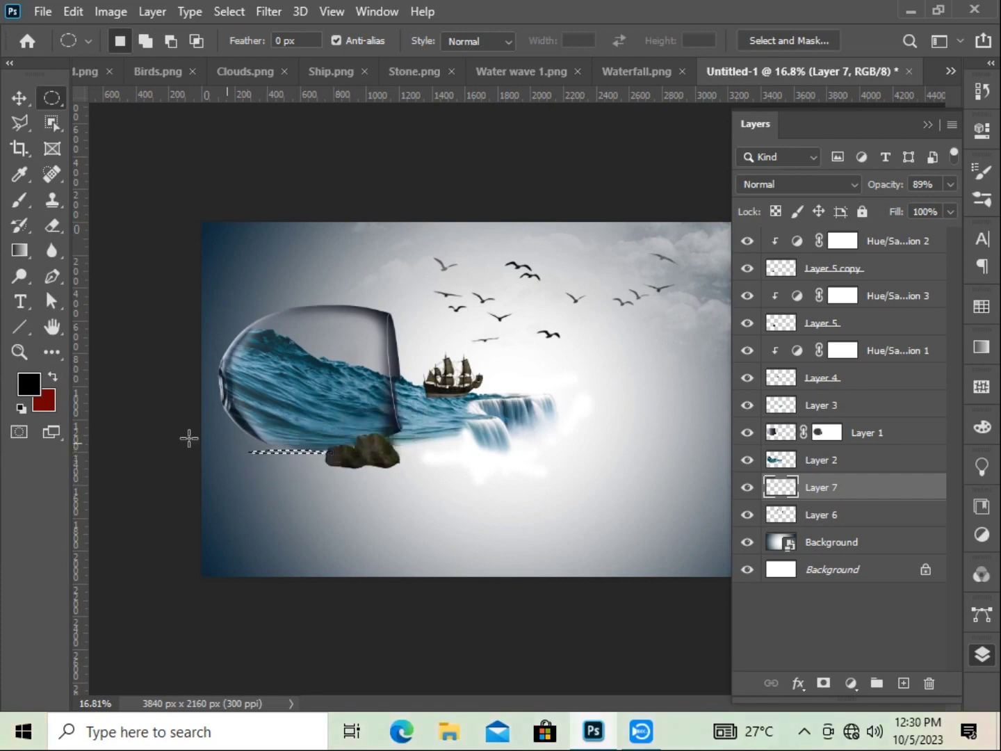
# - Set up a black Paint Bucket fill for the shadow; Layer 7 ends at 71% opacity, 87% fill
pyautogui.click(20, 251)
pyautogui.click(75, 269)
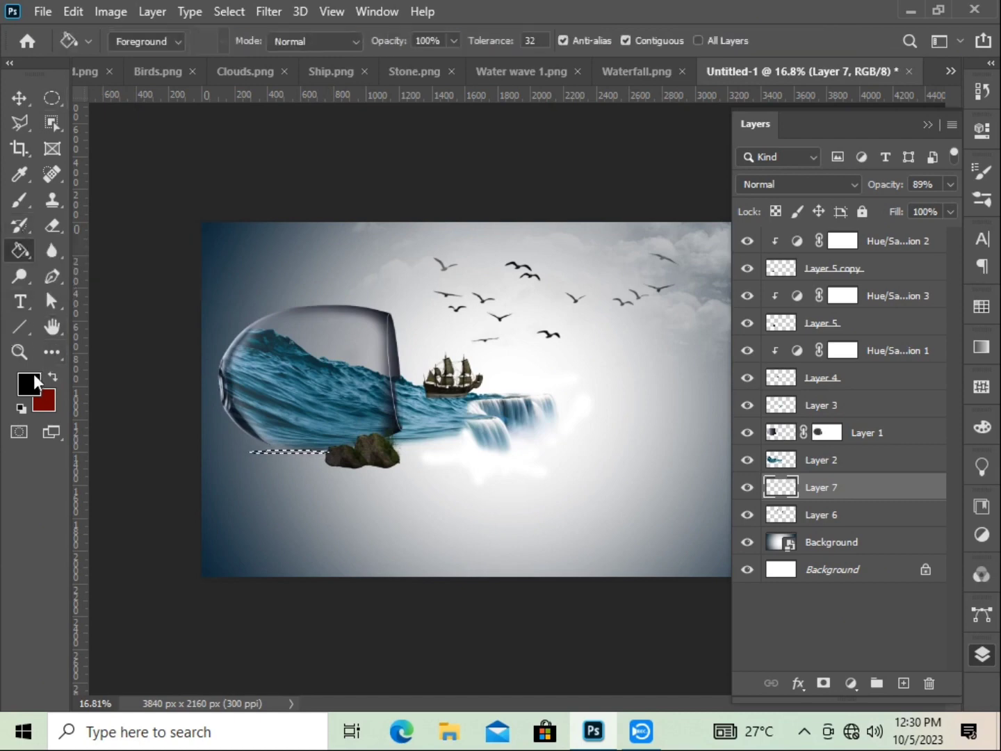
pyautogui.click(30, 383)
pyautogui.moveTo(210, 608); pyautogui.dragTo(204, 620)
pyautogui.click(626, 367)
pyautogui.scroll(-6, 929, 209)
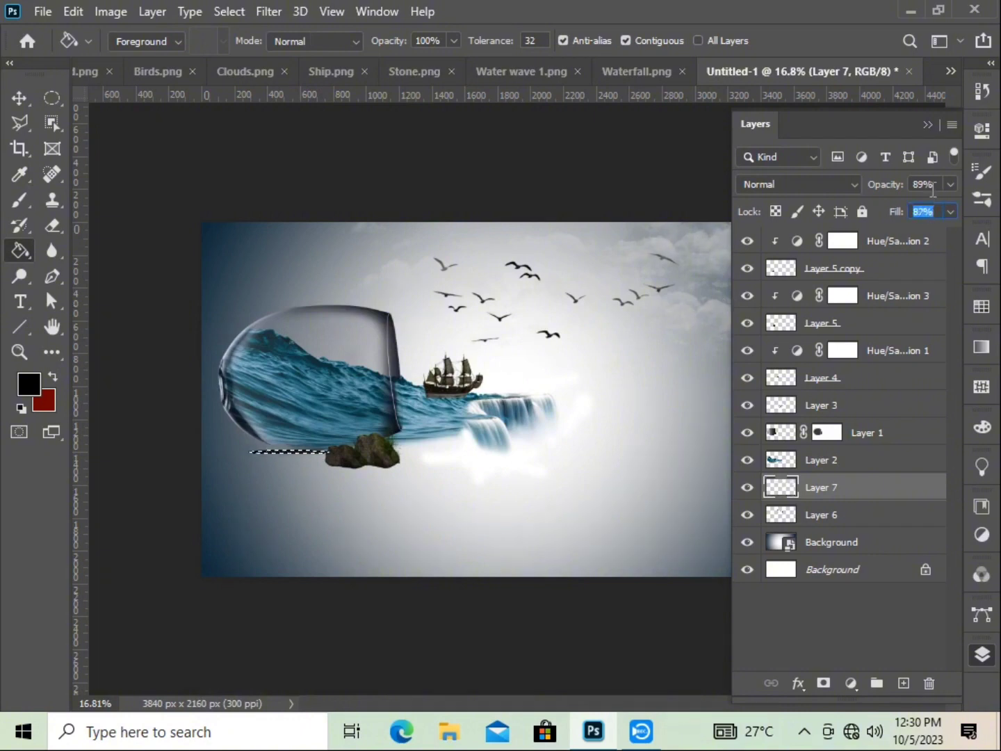
pyautogui.scroll(-11, 933, 191)
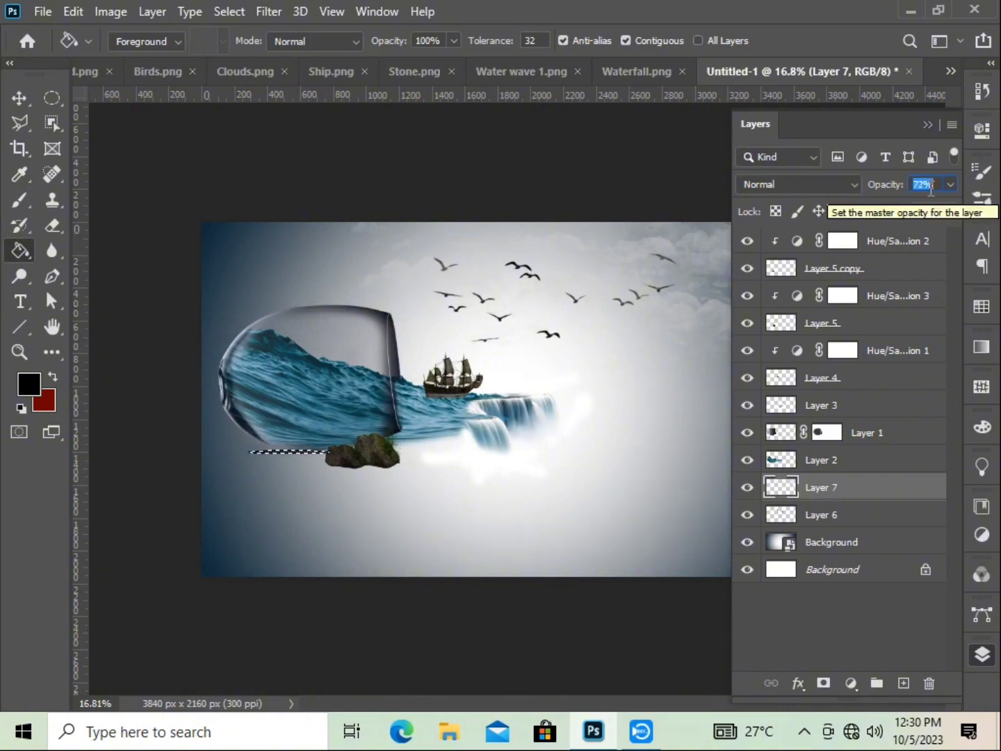
pyautogui.scroll(-1, 931, 190)
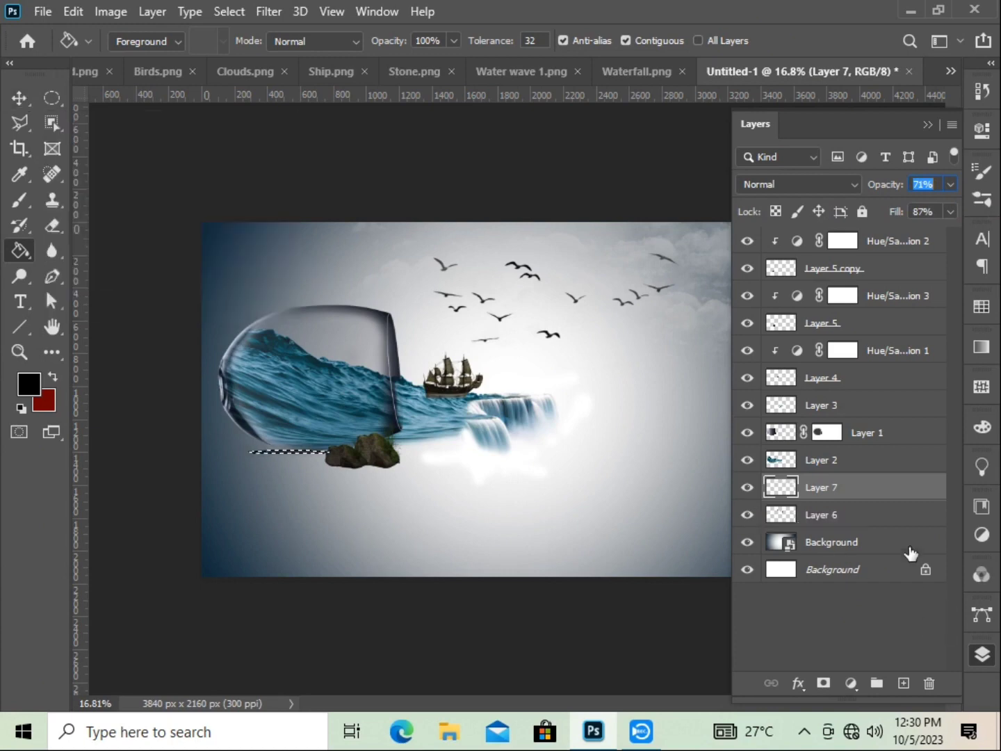
# - Duplicate the shadow layer as Layer 7 copy and shift it left under the glass
pyautogui.moveTo(823, 486); pyautogui.dragTo(905, 686)
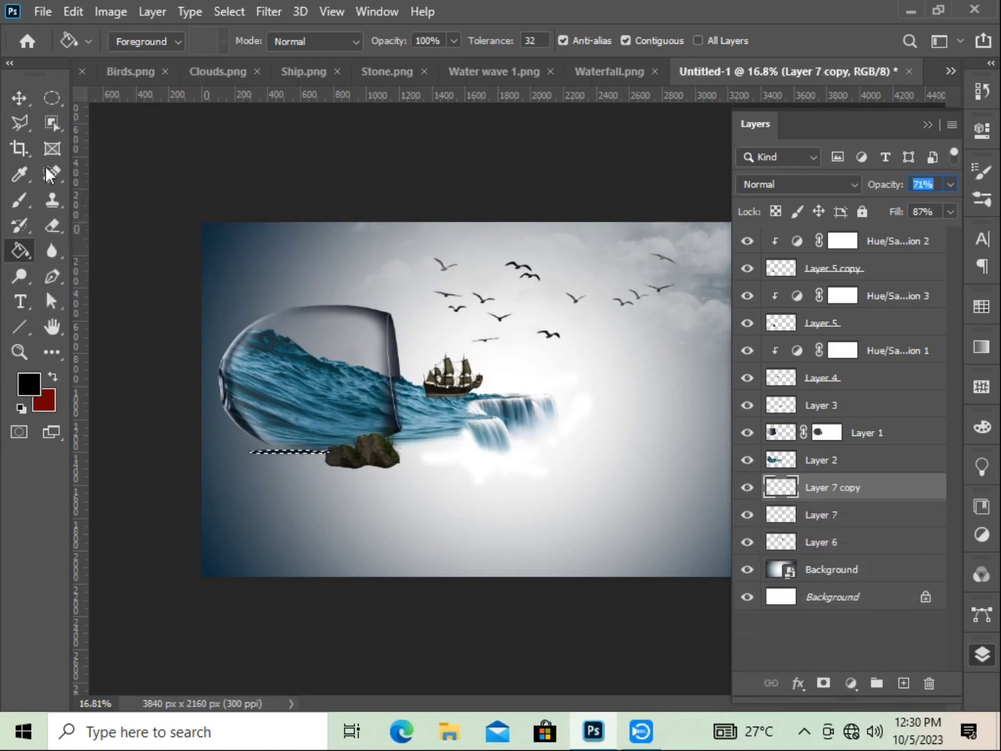
pyautogui.press('v')
pyautogui.moveTo(295, 448); pyautogui.dragTo(273, 454)
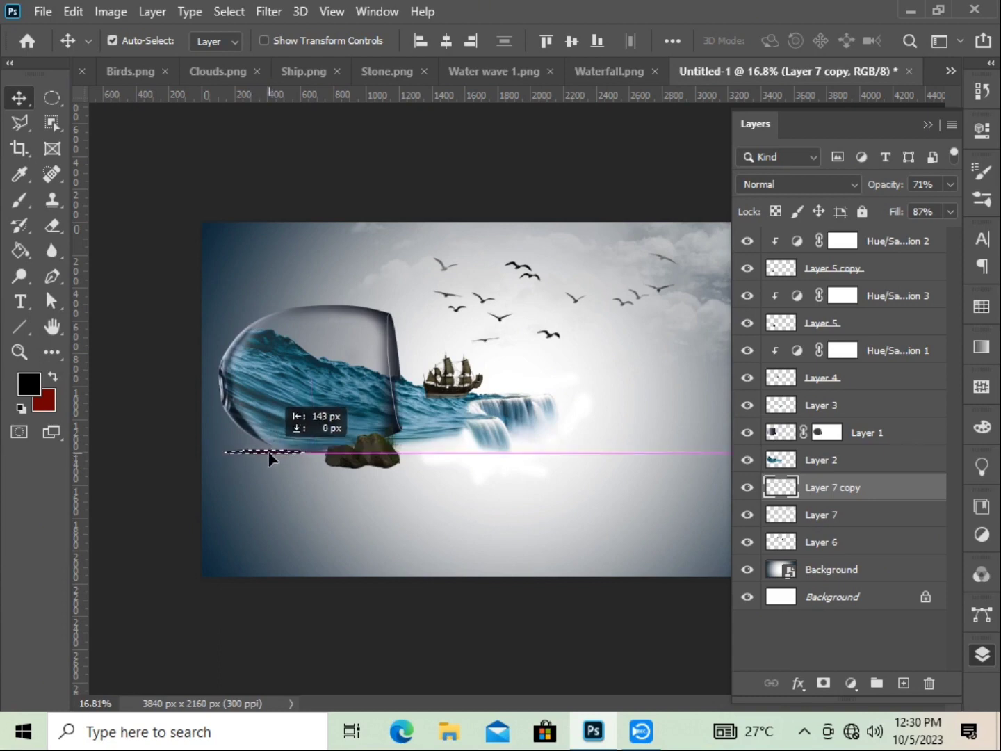
pyautogui.moveTo(273, 453); pyautogui.dragTo(268, 451)
pyautogui.keyDown('ctrl'); pyautogui.click(197, 194); pyautogui.keyUp('ctrl')
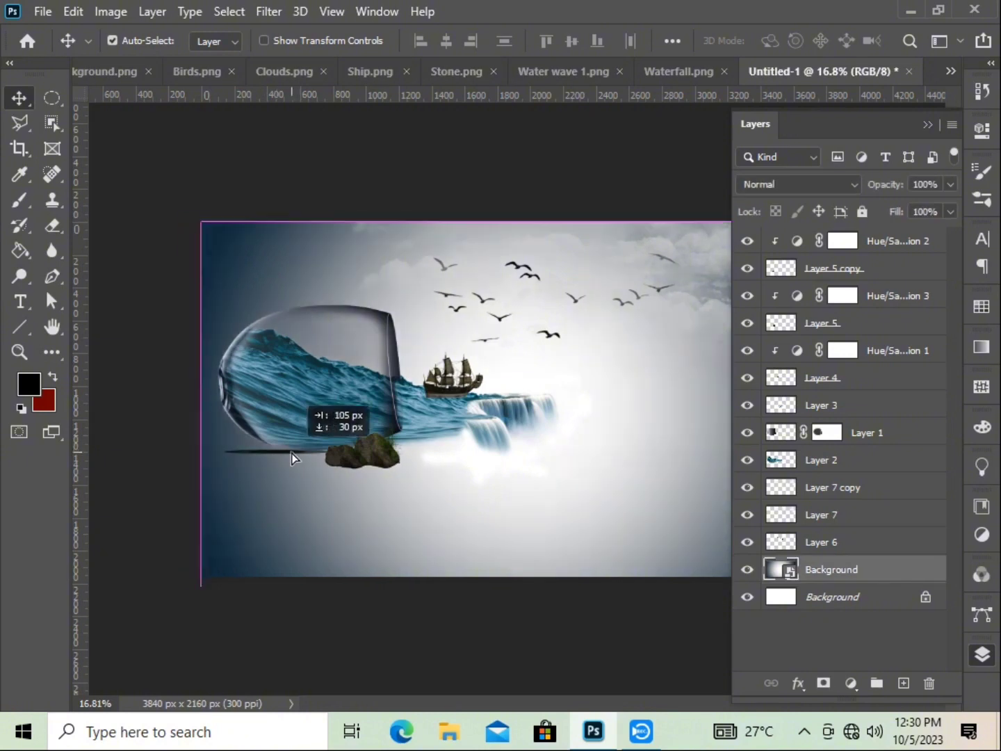
pyautogui.moveTo(275, 448); pyautogui.dragTo(291, 451)
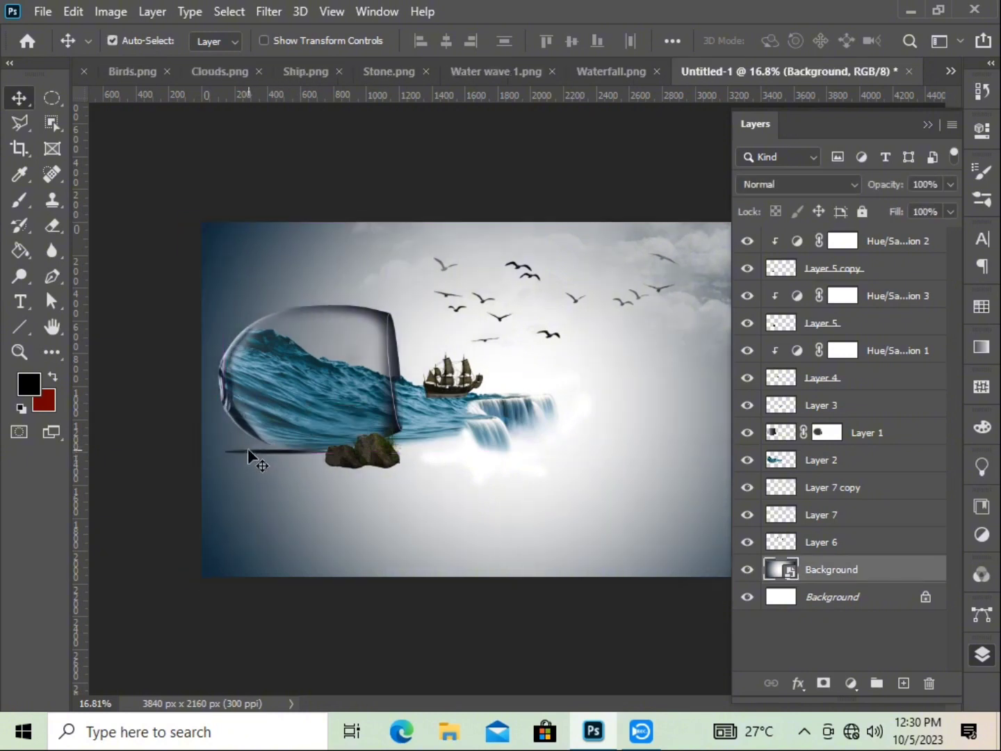
# - Nudge Layer 7 copy slightly right with Free Transform, then collapse the Layers panel
pyautogui.click(853, 520)
pyautogui.click(848, 490)
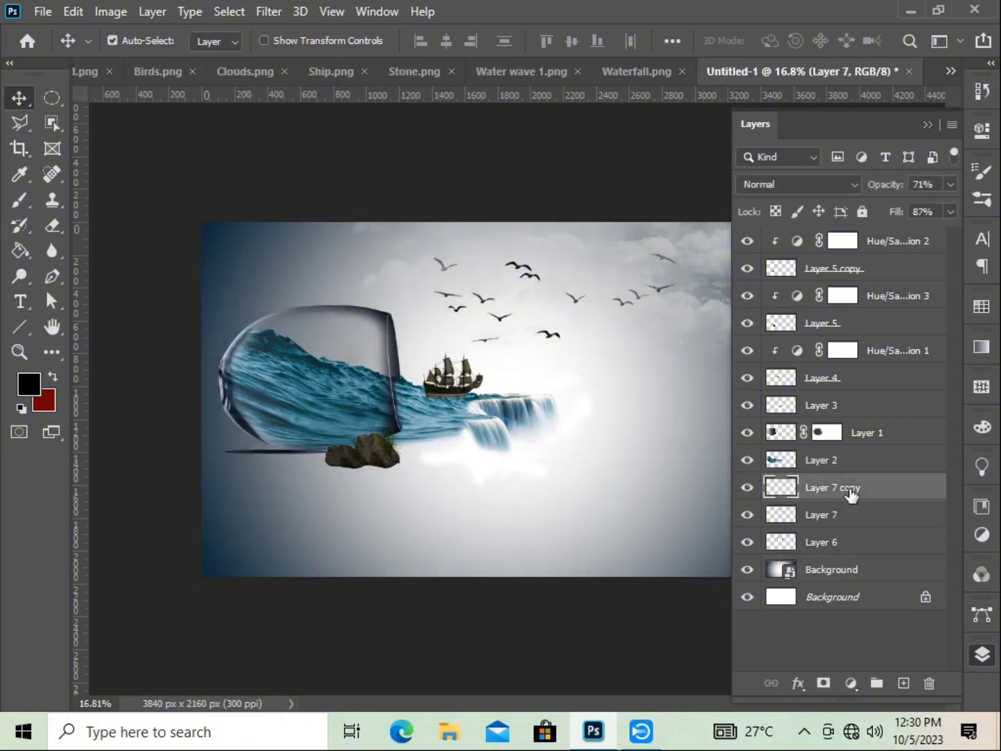
pyautogui.hotkey('ctrl', 't')
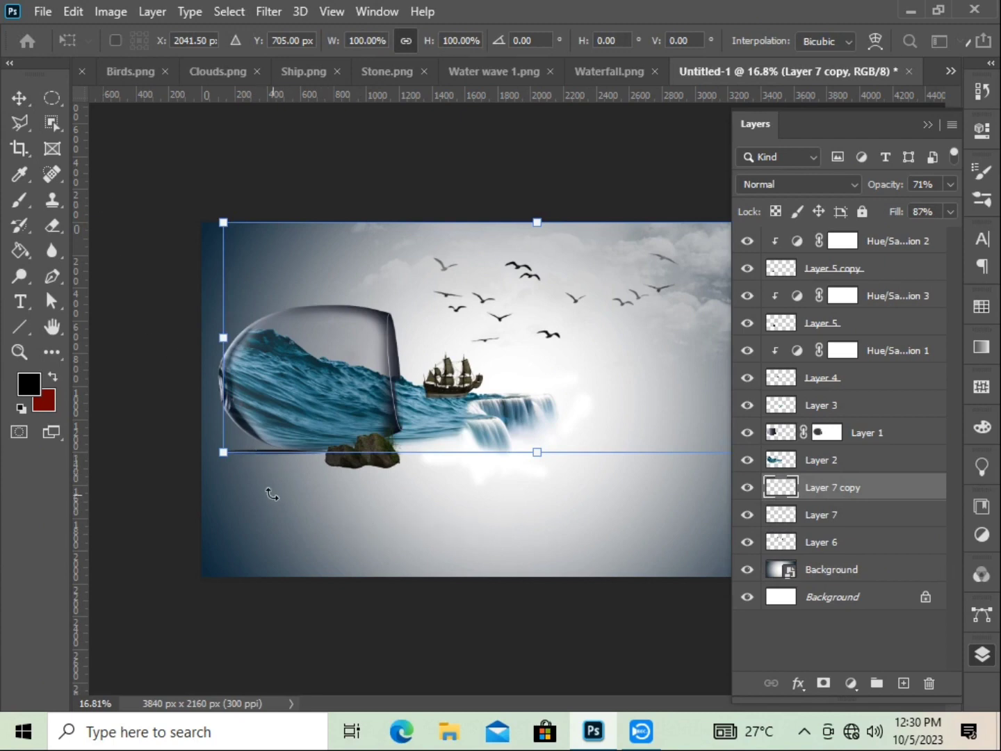
pyautogui.moveTo(240, 446); pyautogui.dragTo(250, 442)
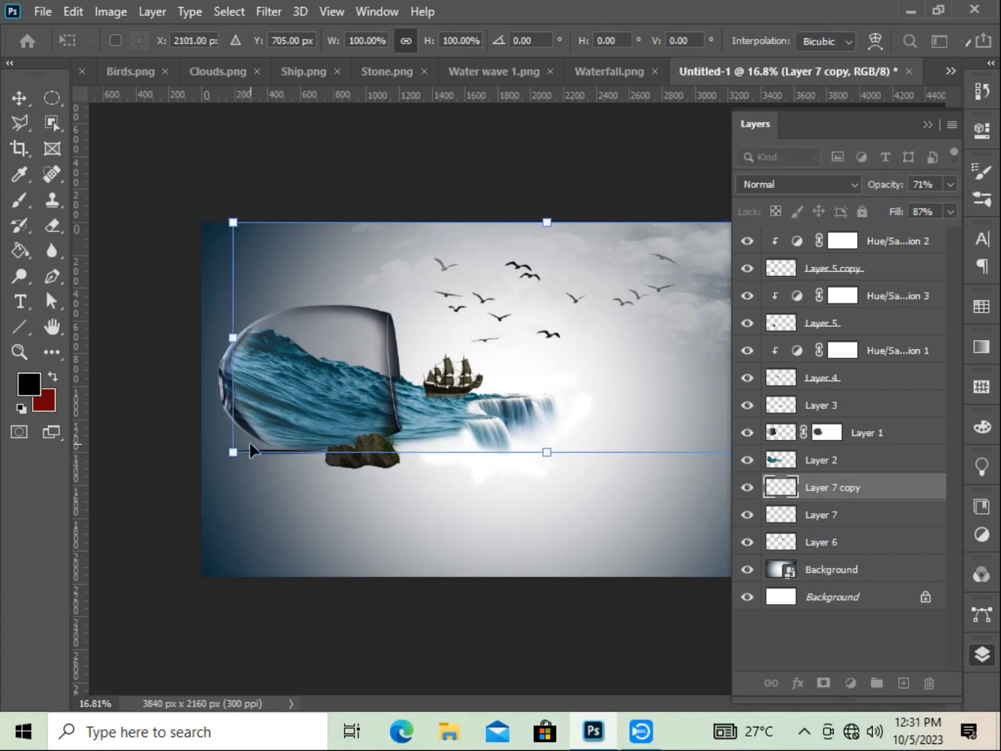
pyautogui.click(19, 96)
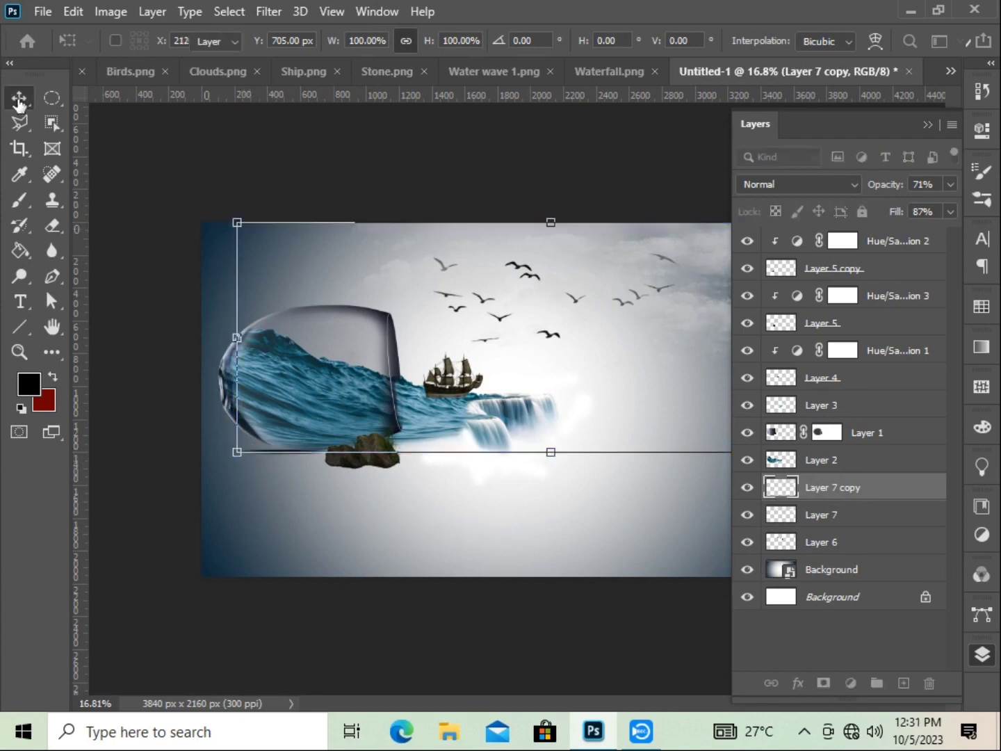
pyautogui.click(149, 237)
pyautogui.click(928, 125)
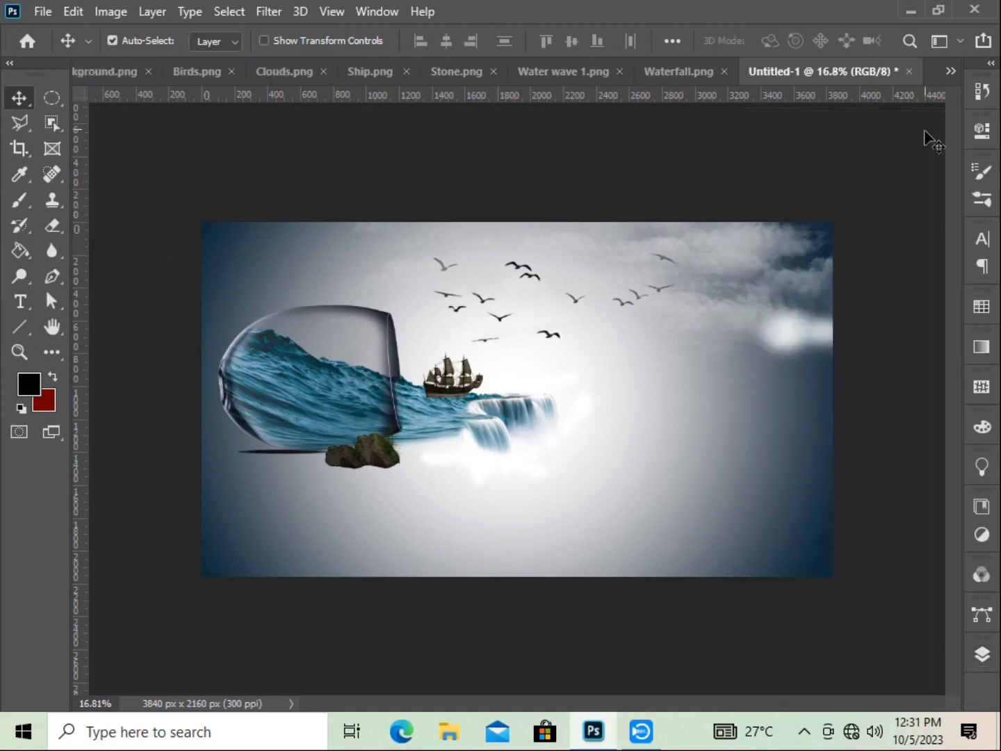